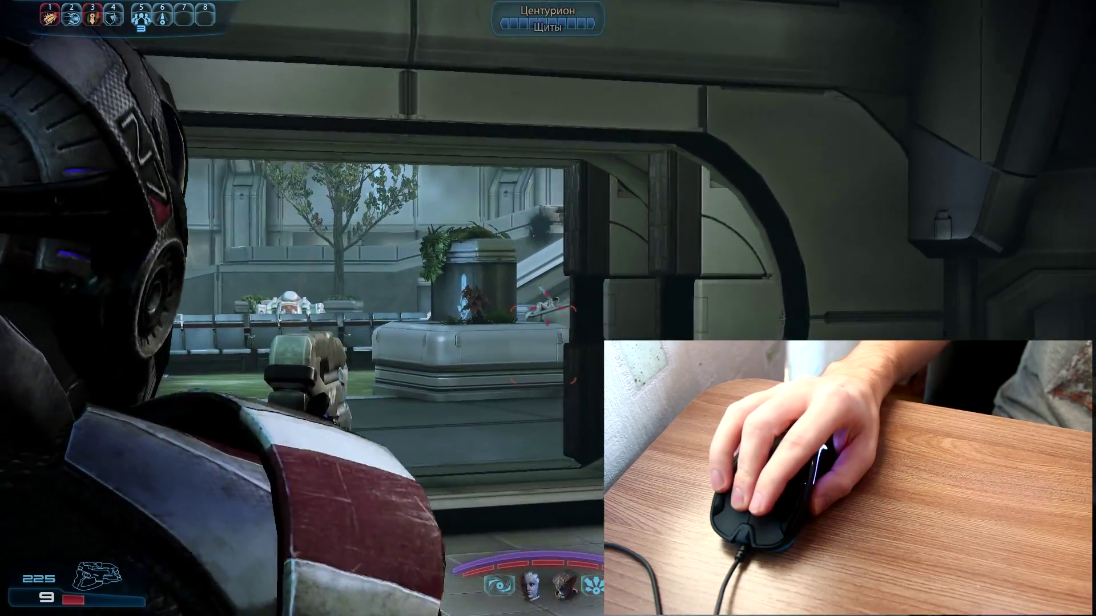
Use the slot 4 power on the shielded Centurion beyond the doorway, fire at him and move forward.
key("4")
left_click(545, 308)
key("w")
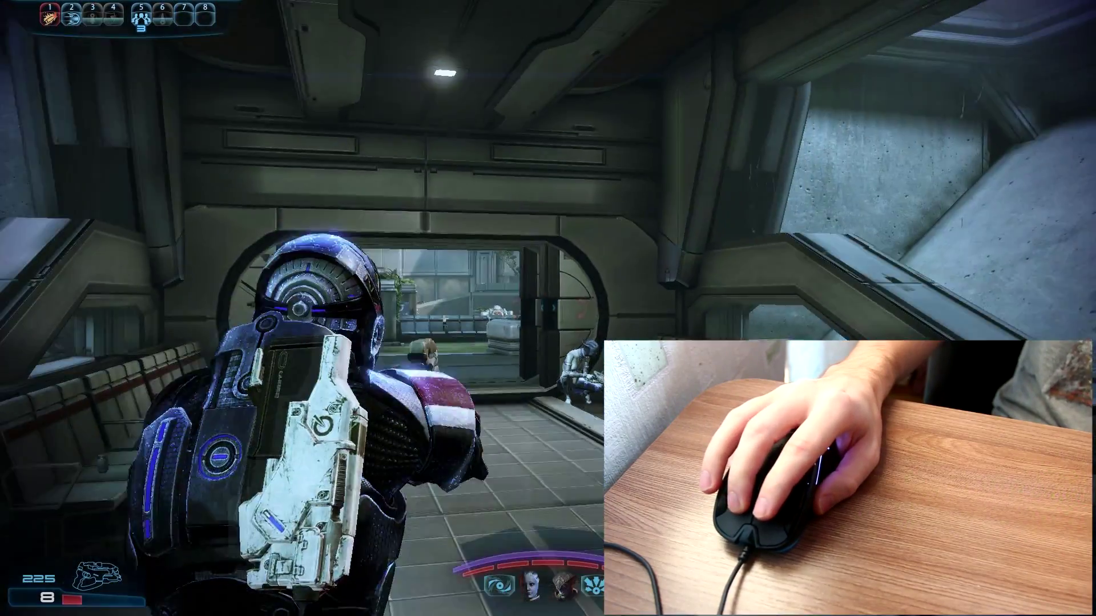
key("w")
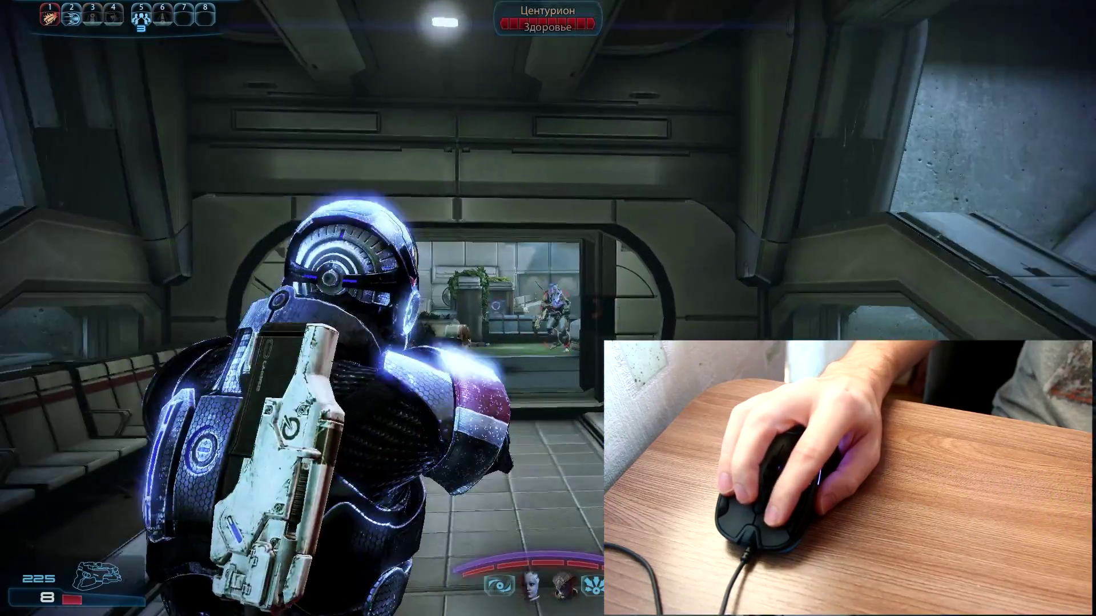
Shoot the Centurion through the doorway until the magazine is empty, and fall back to reload.
left_click(548, 309)
key("w")
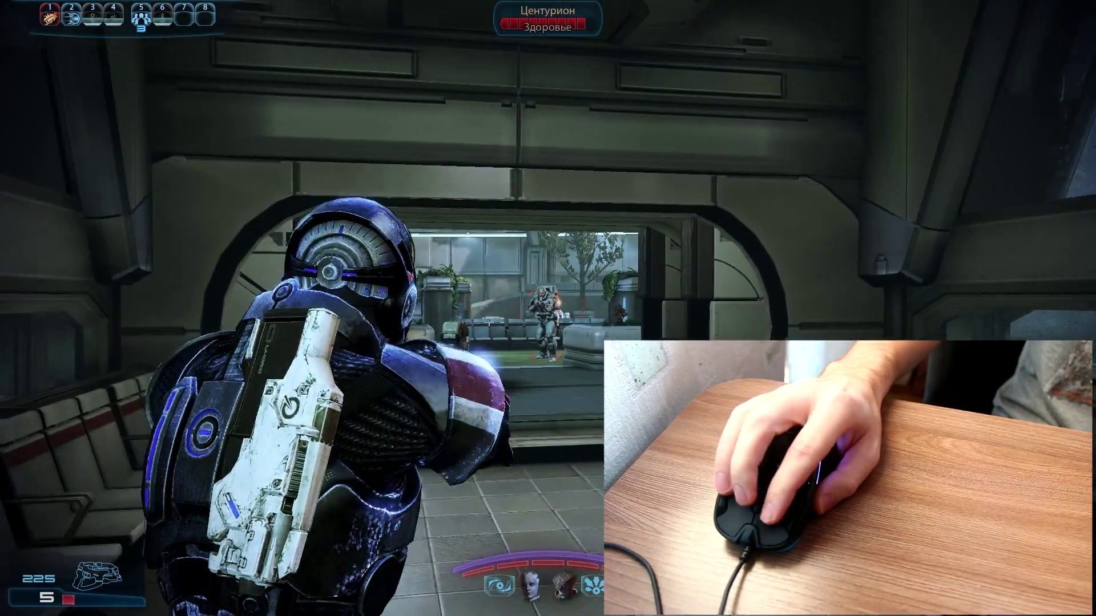
left_click(548, 309)
left_click(548, 309)
left_click(548, 308)
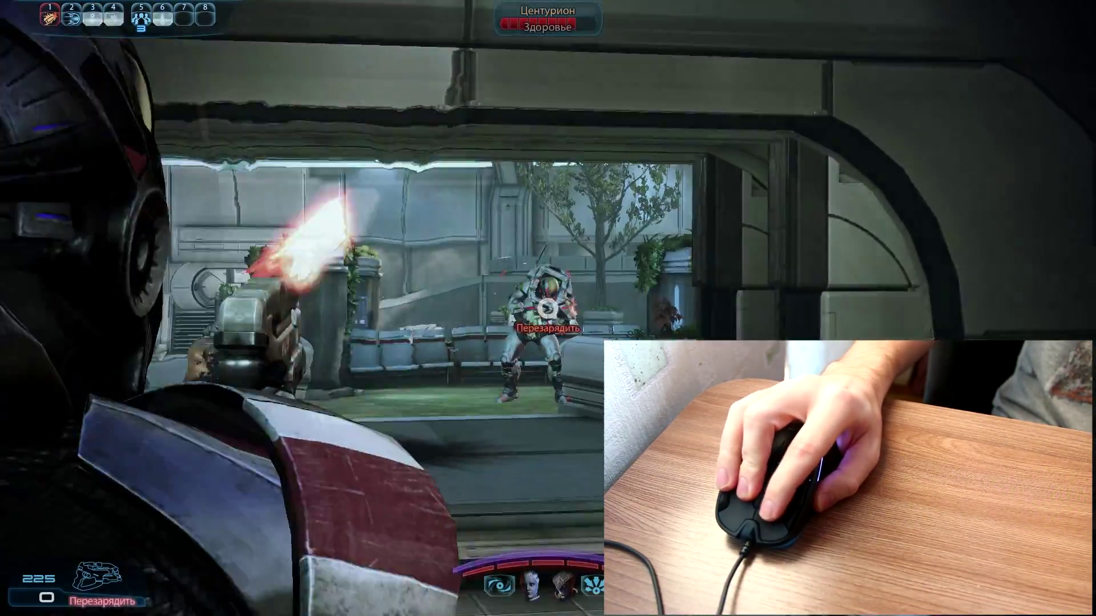
key("s")
key("w")
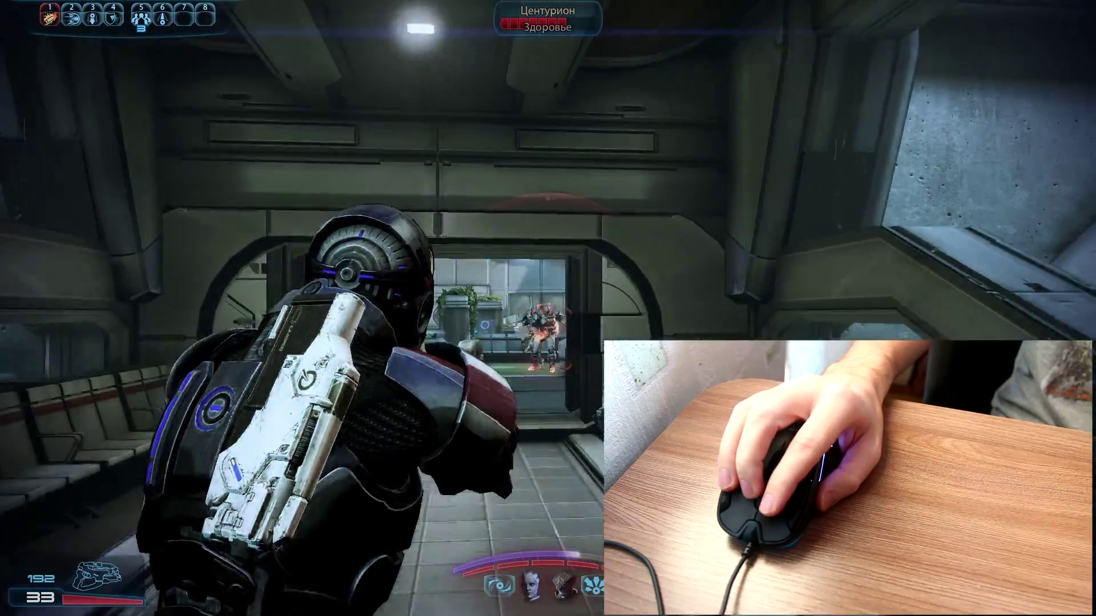
Use the slot 4 power and fire aimed shots at the Centurions standing in the courtyard.
key("4")
left_click(547, 308)
left_click(548, 308)
right_click(548, 308)
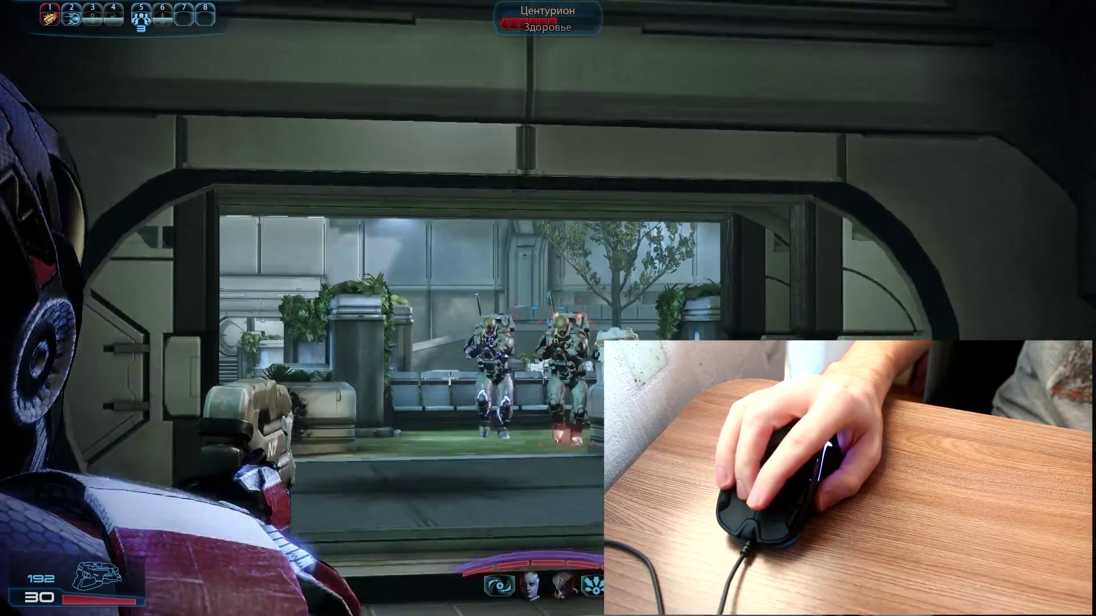
left_click(548, 308)
left_click(548, 308)
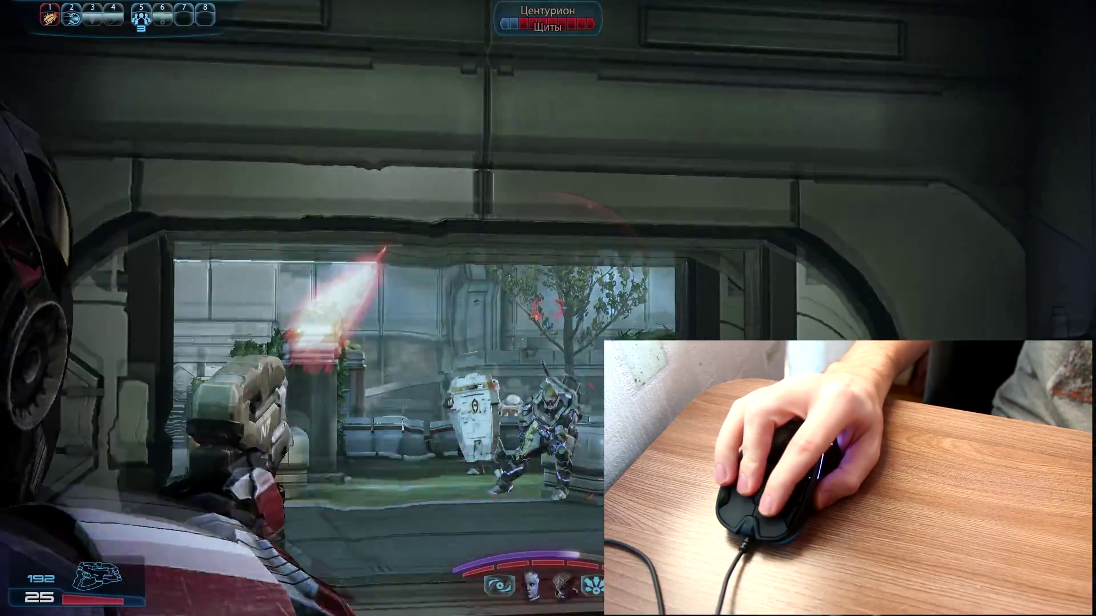
Fire at the shield-carrying Guardian beyond the doorway.
left_click(548, 308)
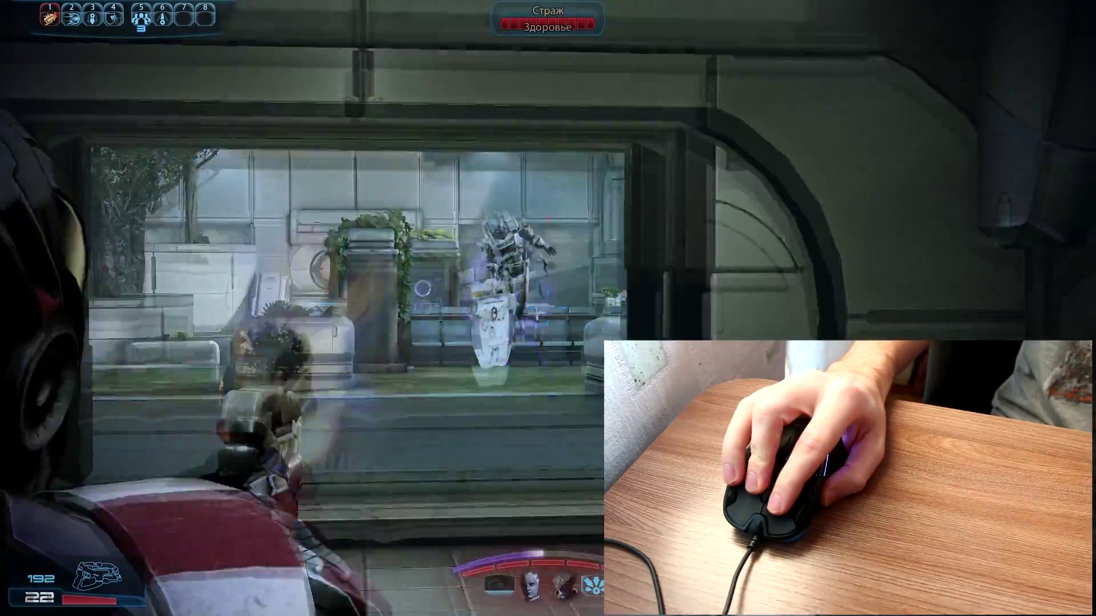
left_click(548, 308)
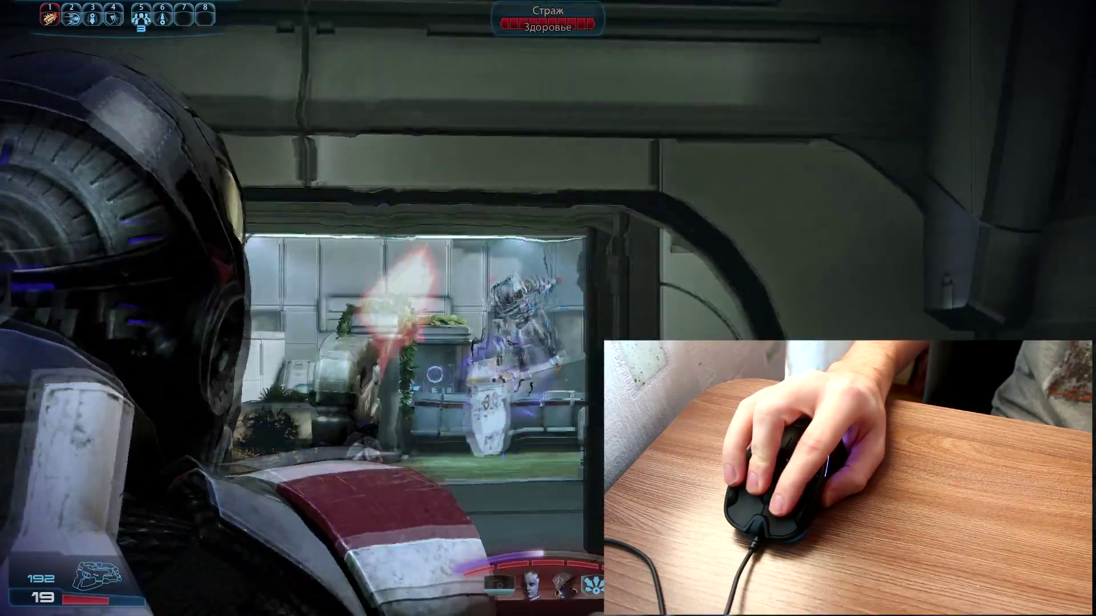
left_click(548, 308)
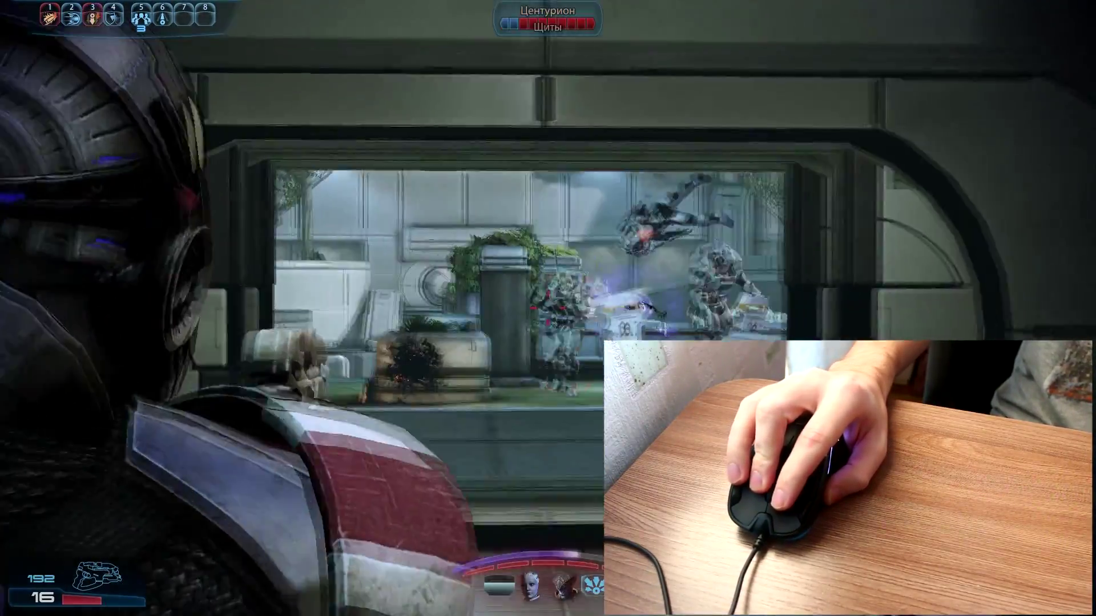
Use the slot 2 power on the Centurion near the planters and keep firing at the enemies around him.
key("2")
left_click(548, 308)
left_click(548, 308)
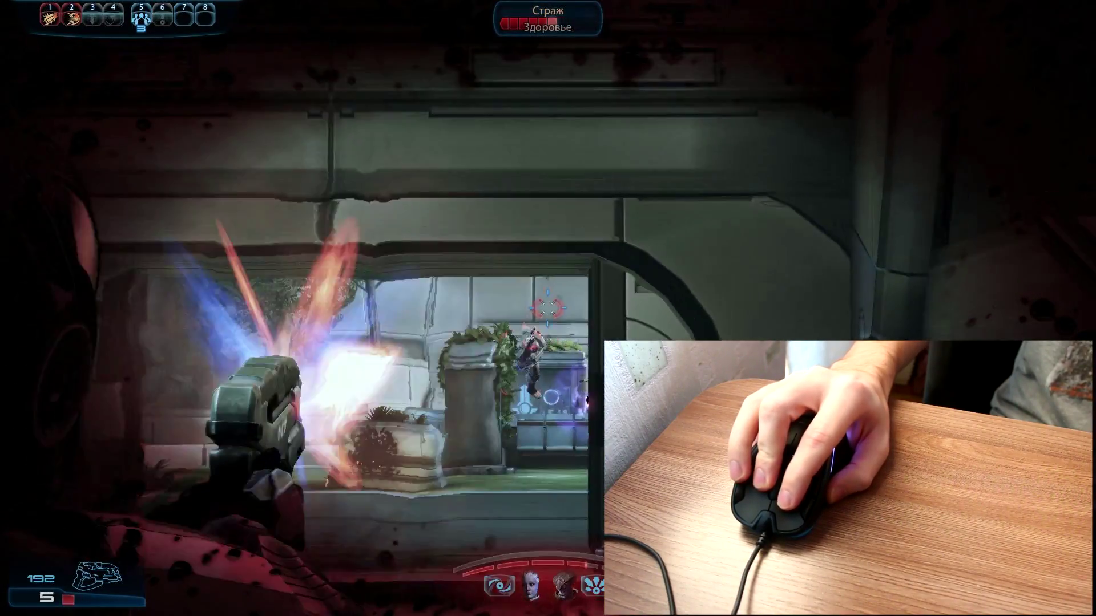
left_click(548, 308)
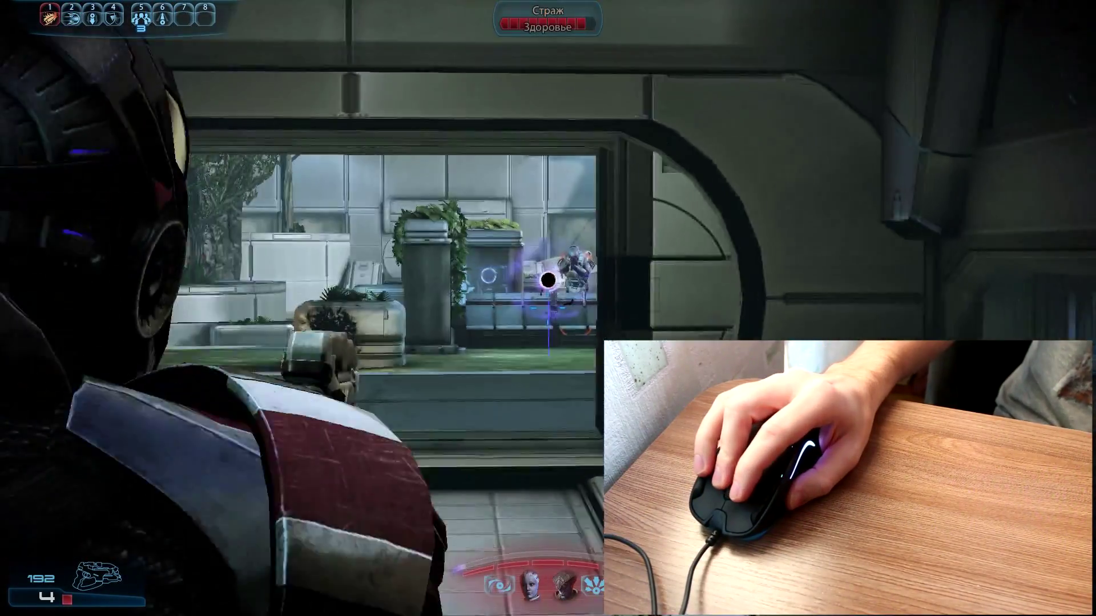
Shoot the Guardian beyond the planters and reload the weapon.
left_click(547, 308)
left_click(548, 308)
left_click(548, 309)
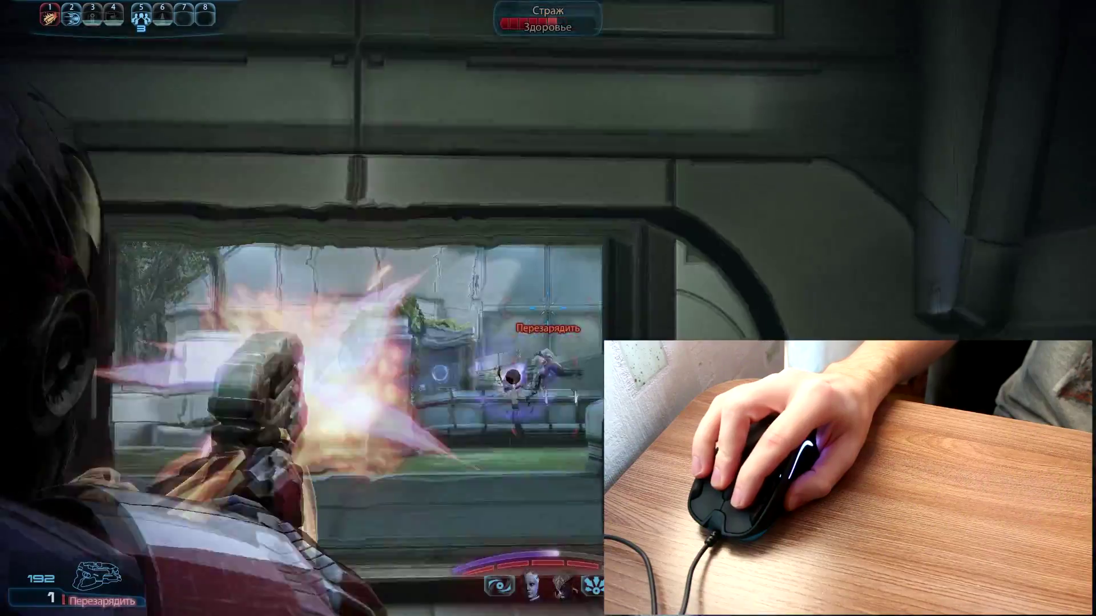
left_click(548, 308)
key("r")
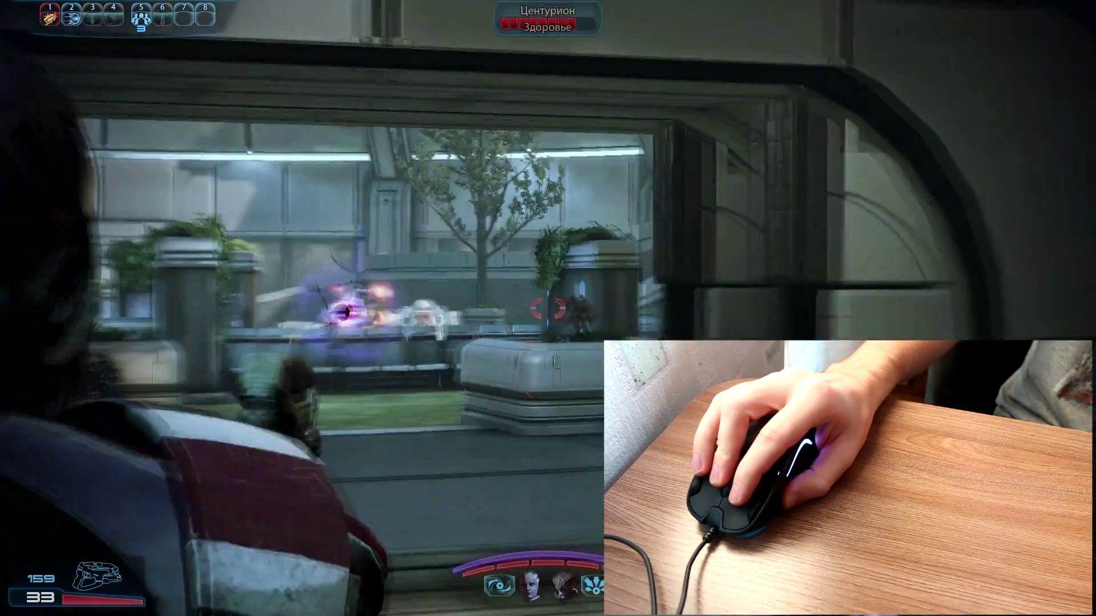
Use the slot 4 power on the Centurion beside the planter and keep shooting him.
key("4")
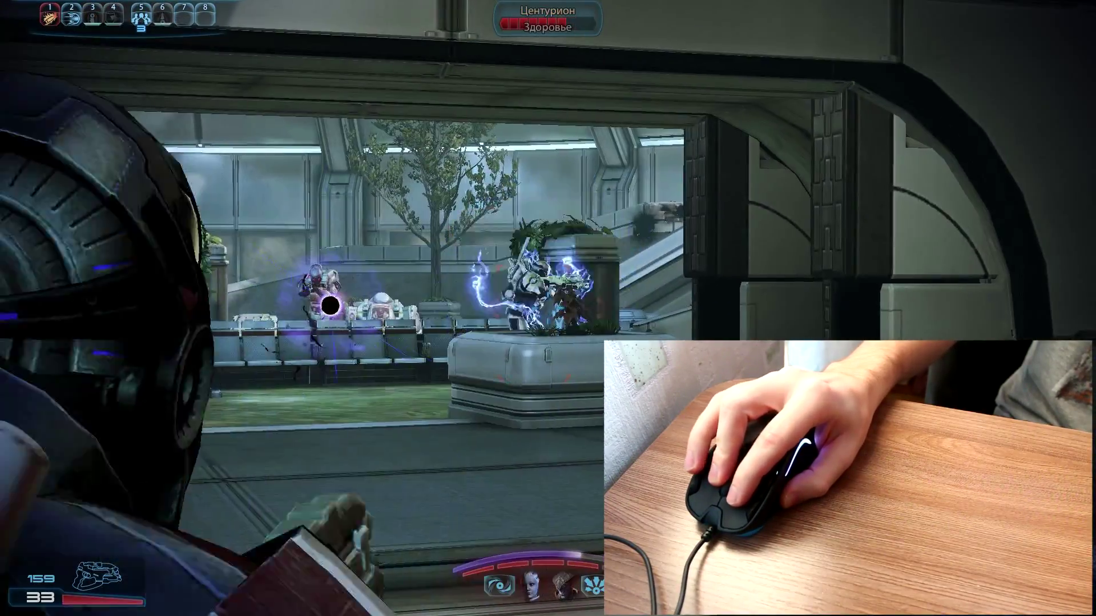
left_click(548, 308)
left_click(548, 308)
left_click(548, 308)
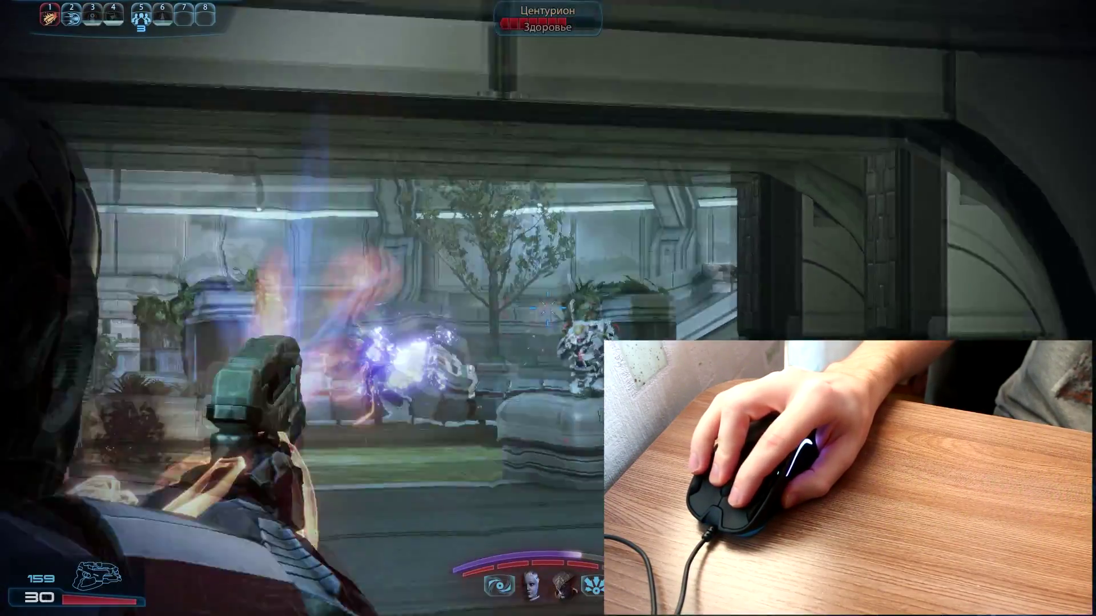
left_click(548, 308)
left_click(548, 309)
left_click(548, 308)
left_click(548, 308)
left_click(548, 309)
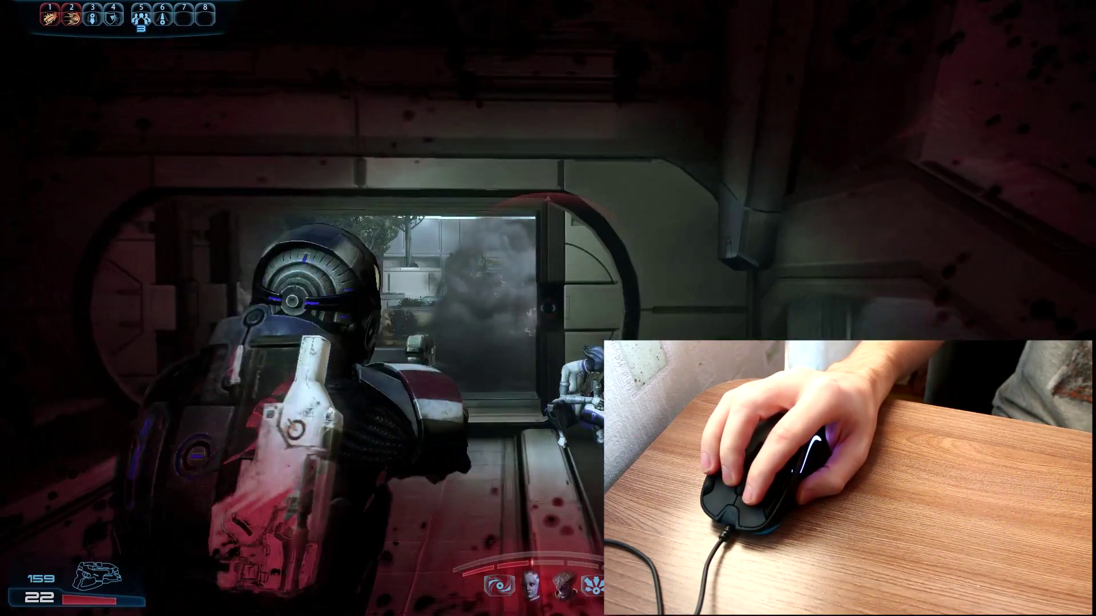
Pause combat with the power wheel, use the slot 5 ability and aim back at the doorway.
key("shift")
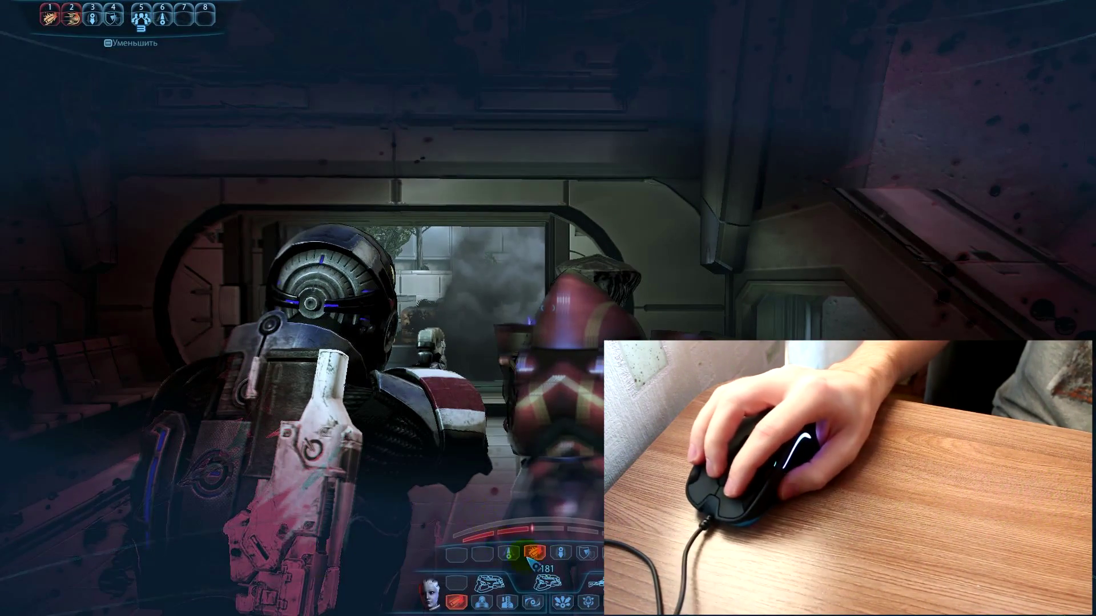
key("5")
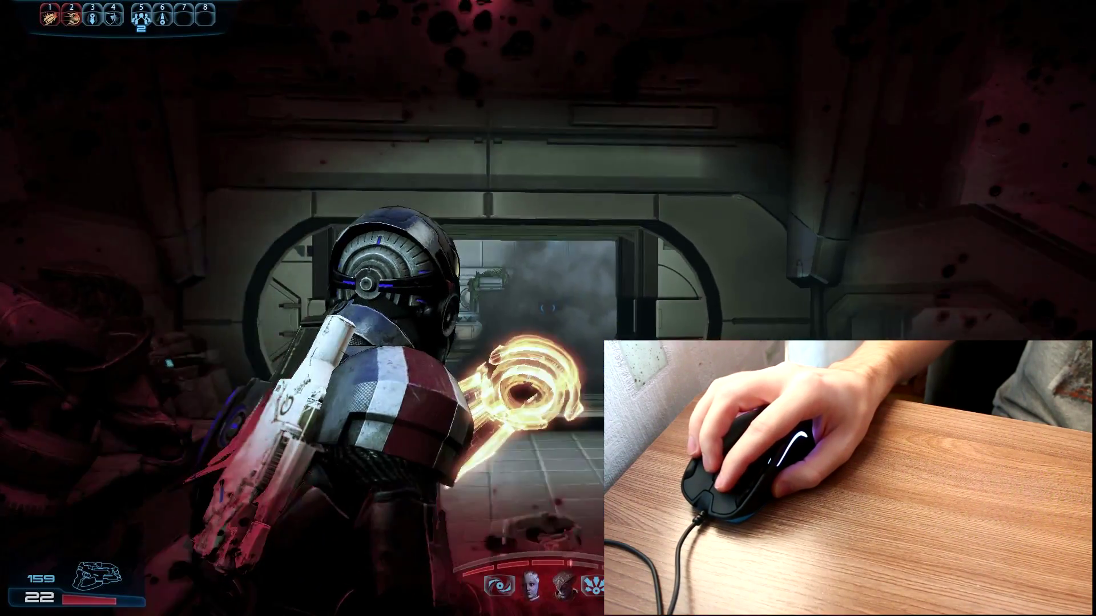
right_click(548, 308)
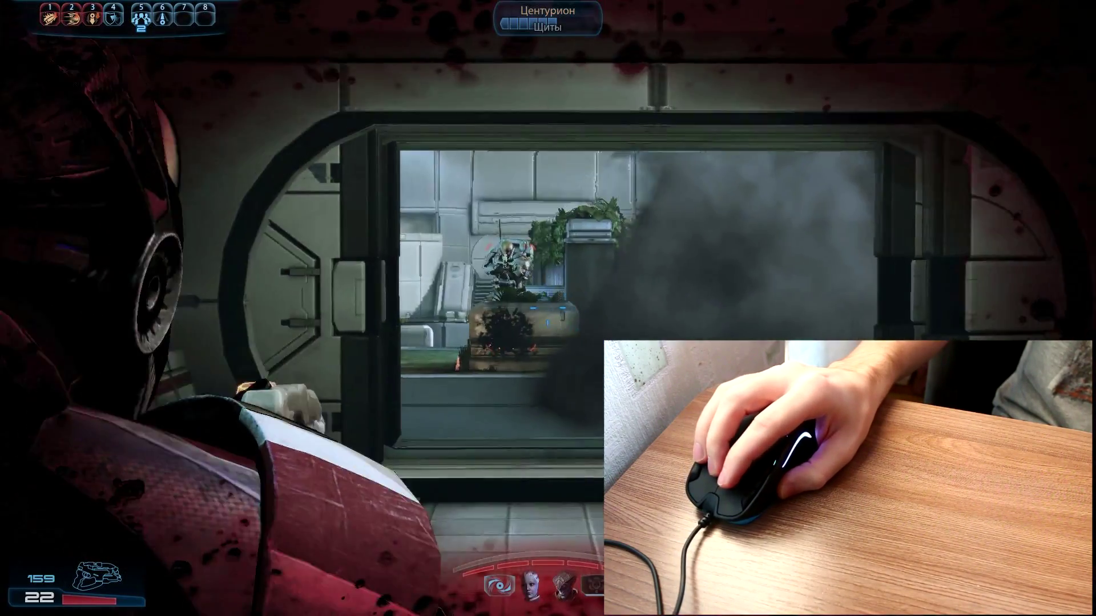
Fire at the Centurion beside the smoke cloud until the magazine is nearly empty.
left_click(547, 308)
left_click(548, 308)
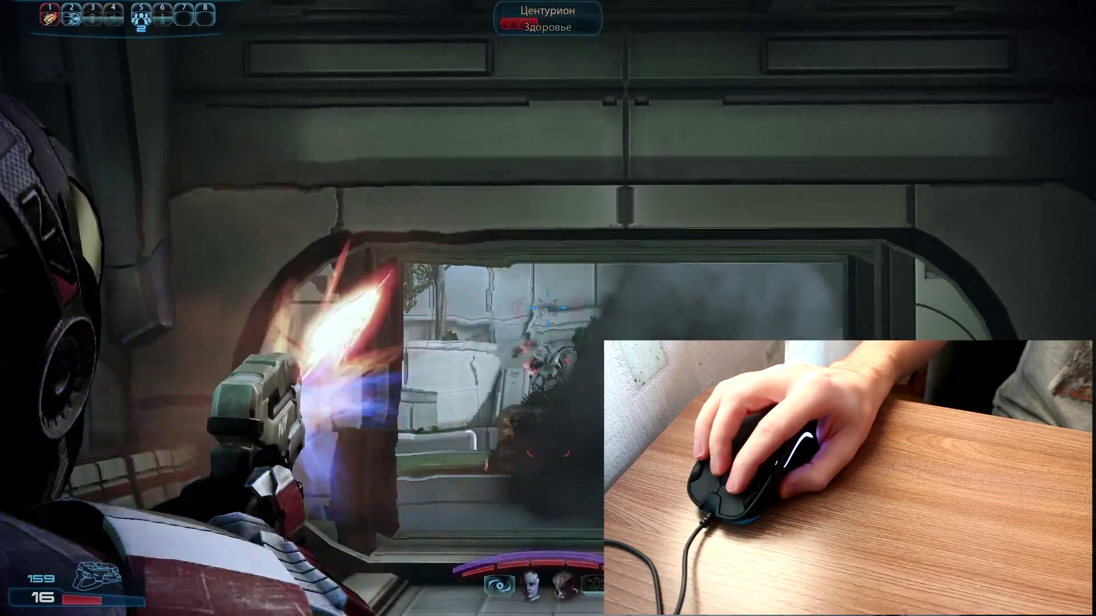
left_click(548, 308)
left_click(548, 308)
left_click(548, 308)
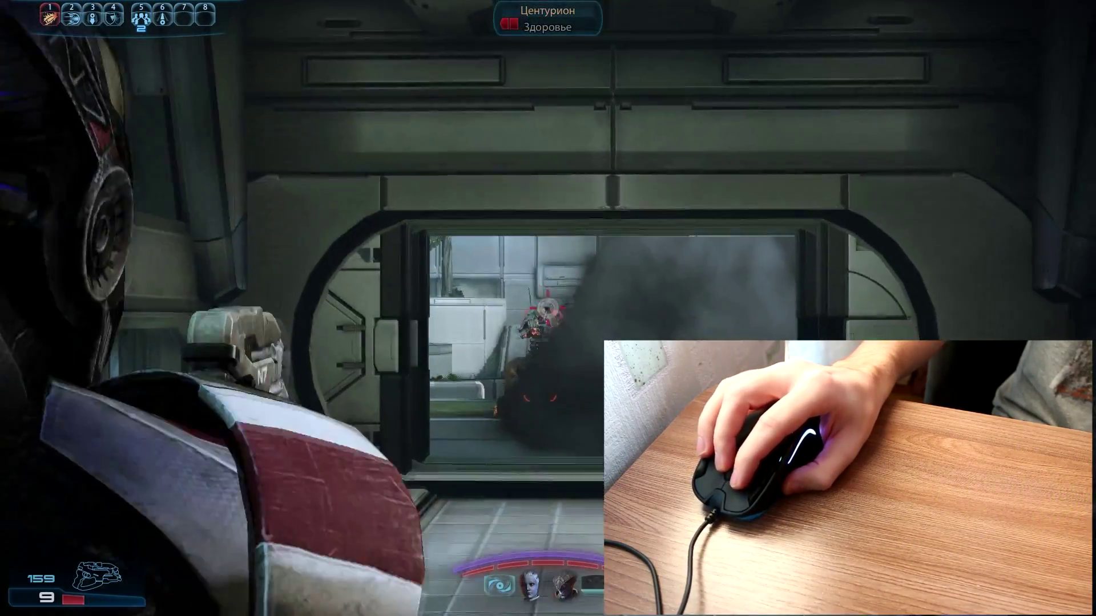
left_click(548, 309)
left_click(548, 308)
left_click(547, 308)
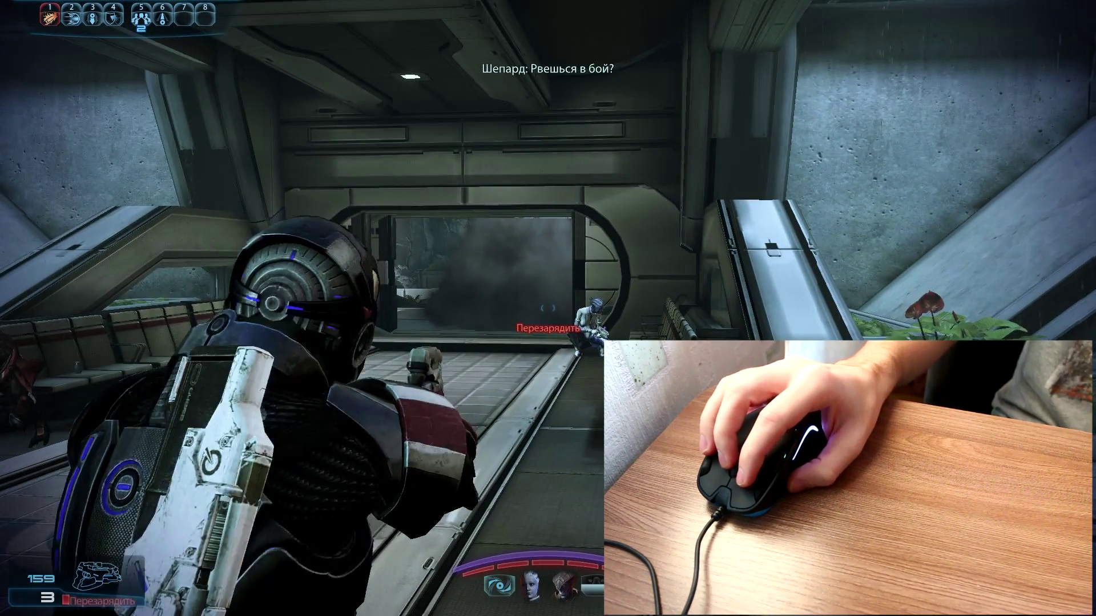
Equip the weapon with 396 rounds from the weapon wheel and use the slot 2 power on the shielded Centurion.
key("shift")
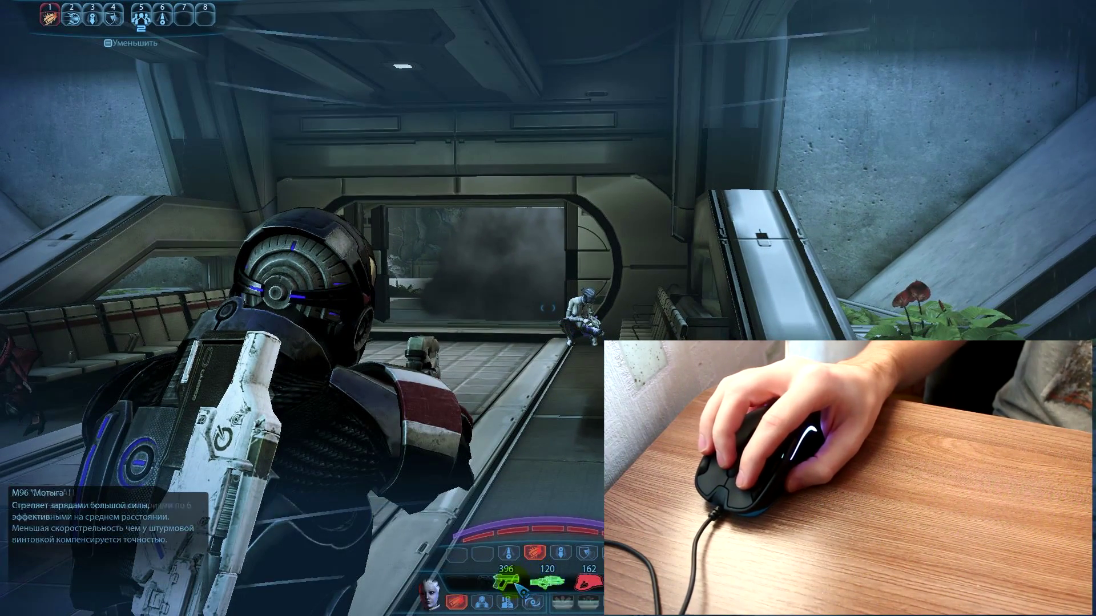
left_click(506, 581)
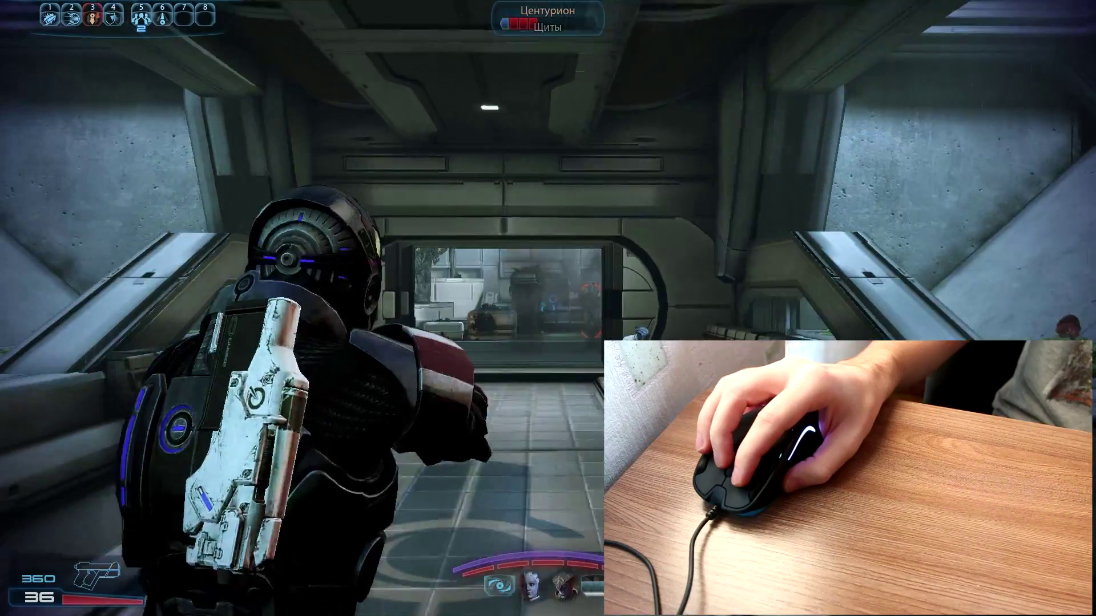
key("2")
left_click(548, 308)
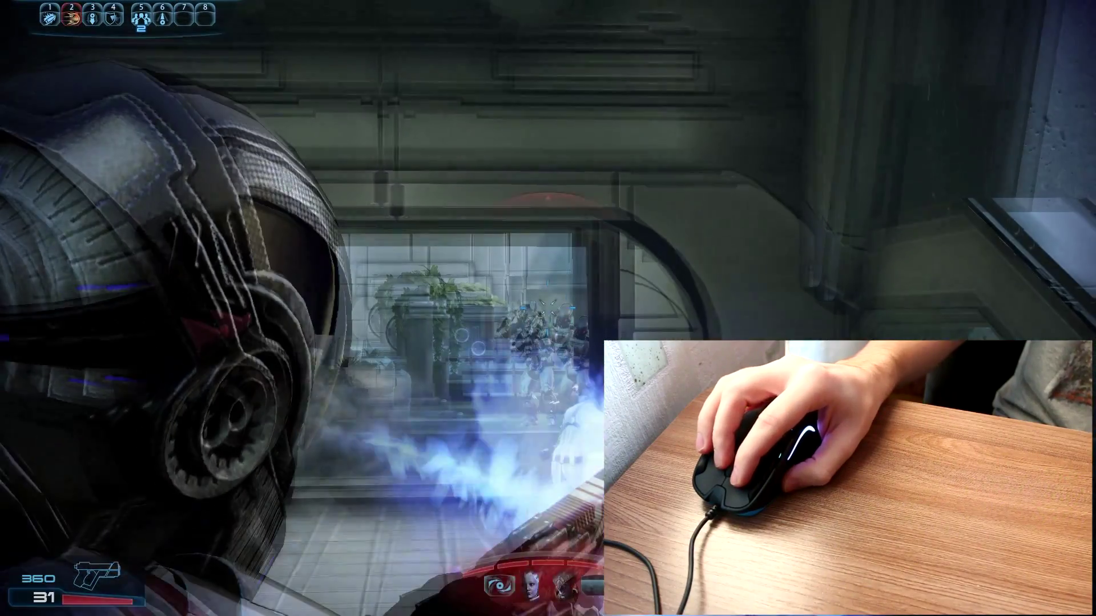
Fire the new weapon at the enemies around the smoke-filled doorway while moving up behind the squadmate.
left_click(547, 309)
left_click(548, 308)
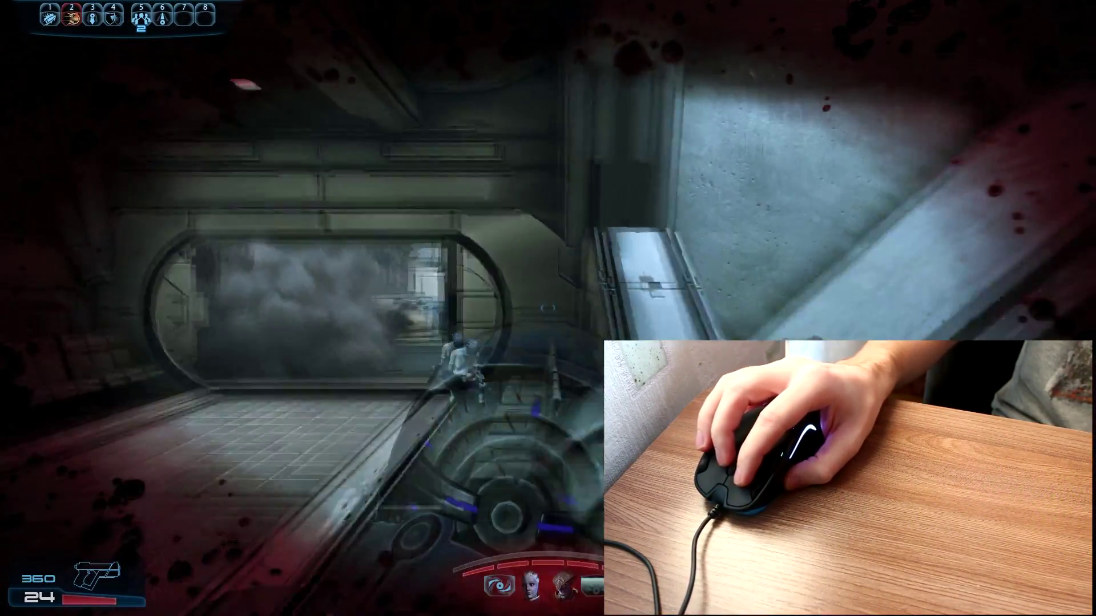
key("w")
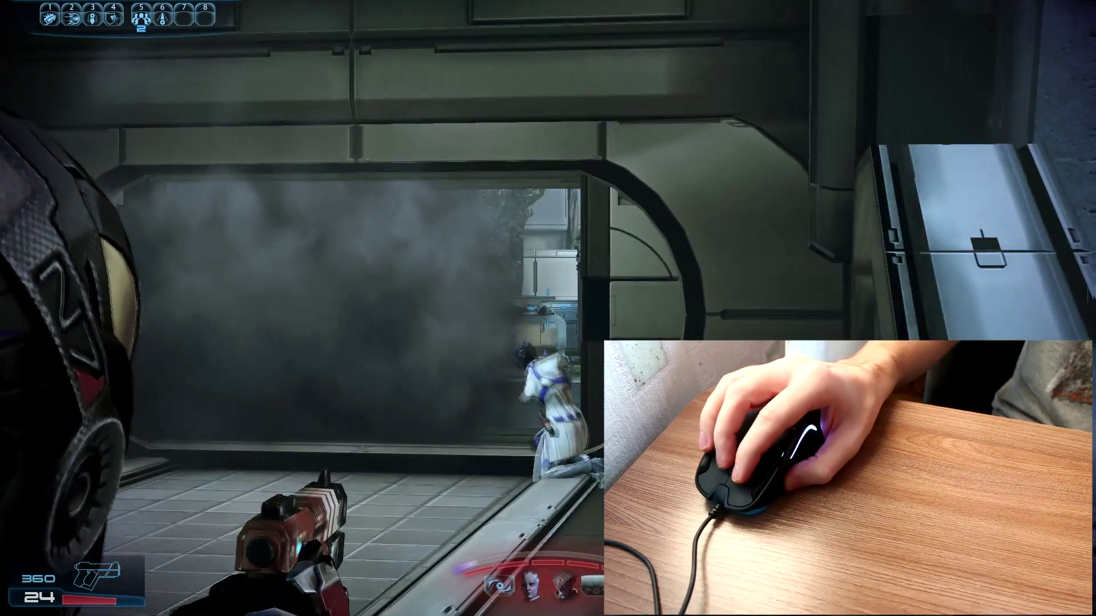
key("w")
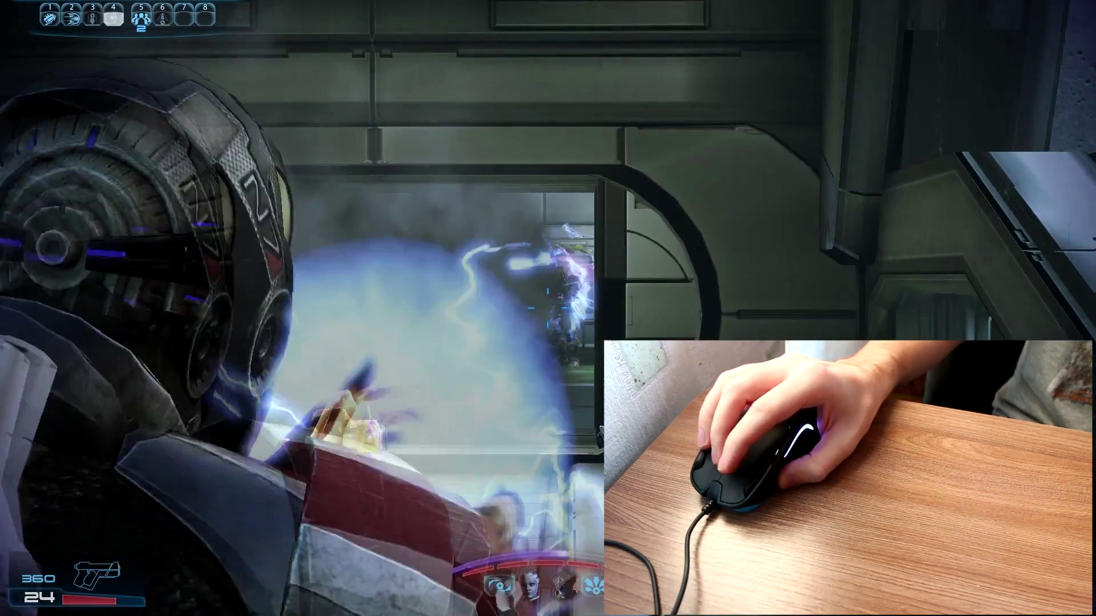
left_click(548, 308)
left_click(548, 308)
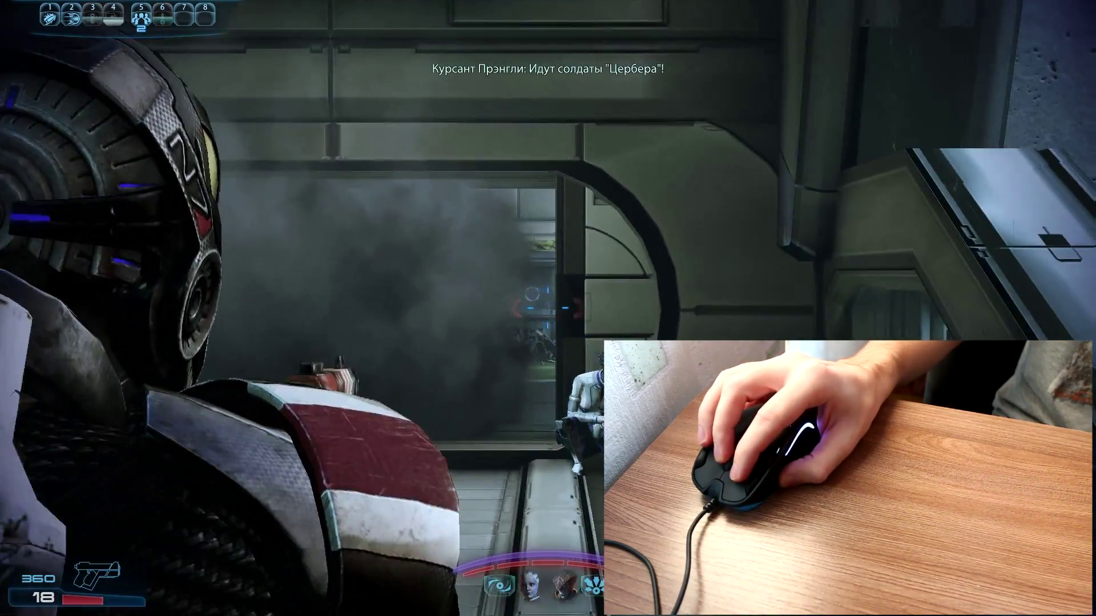
Advance to the doorway and scan the courtyard behind the smoke for remaining enemies.
key("w")
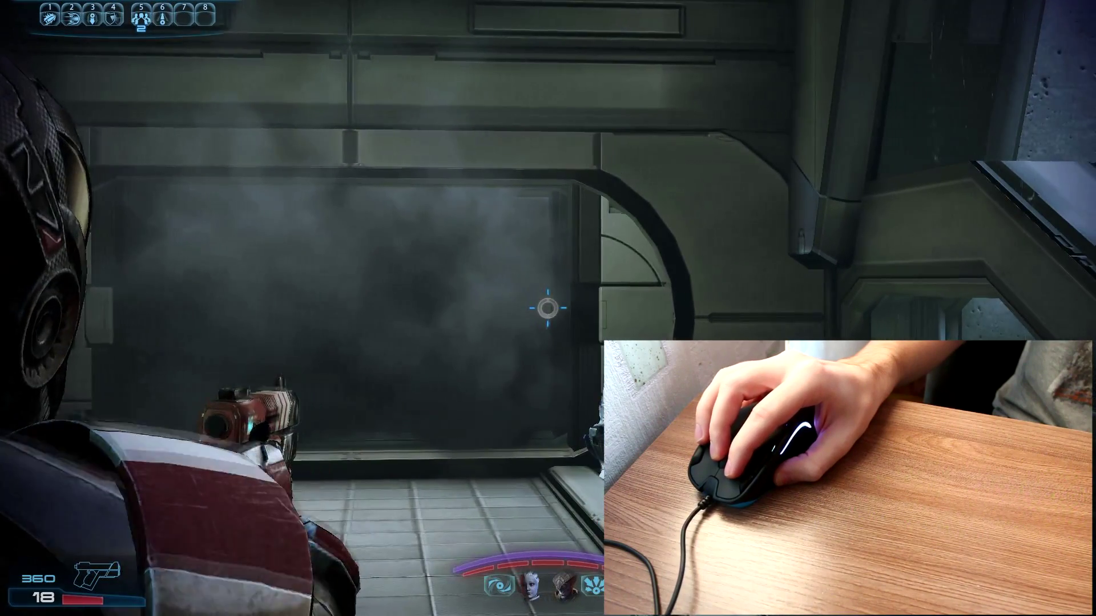
key("w")
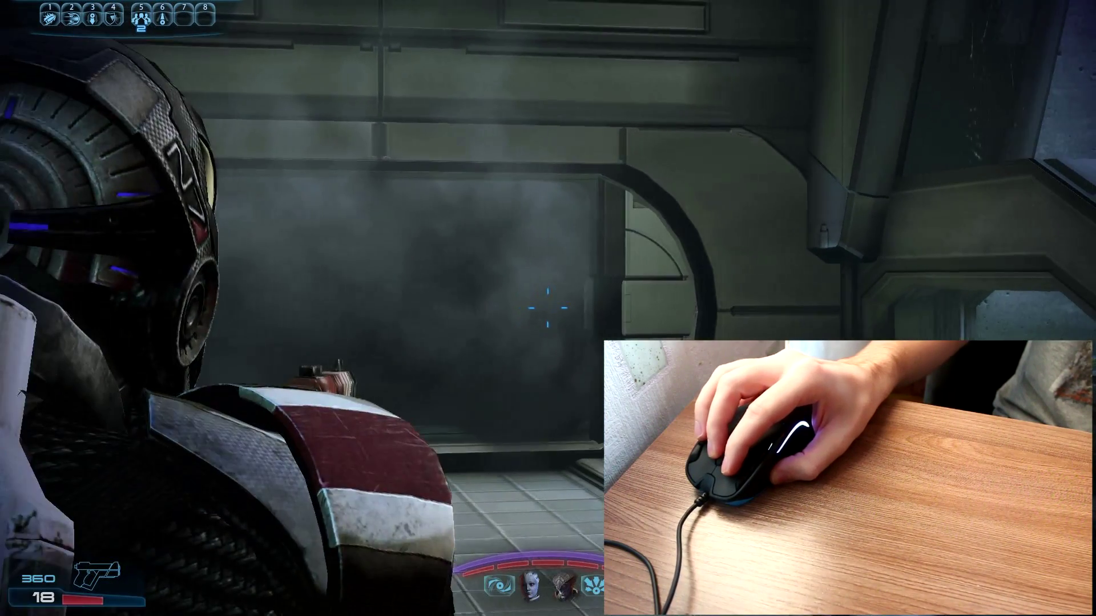
key("w")
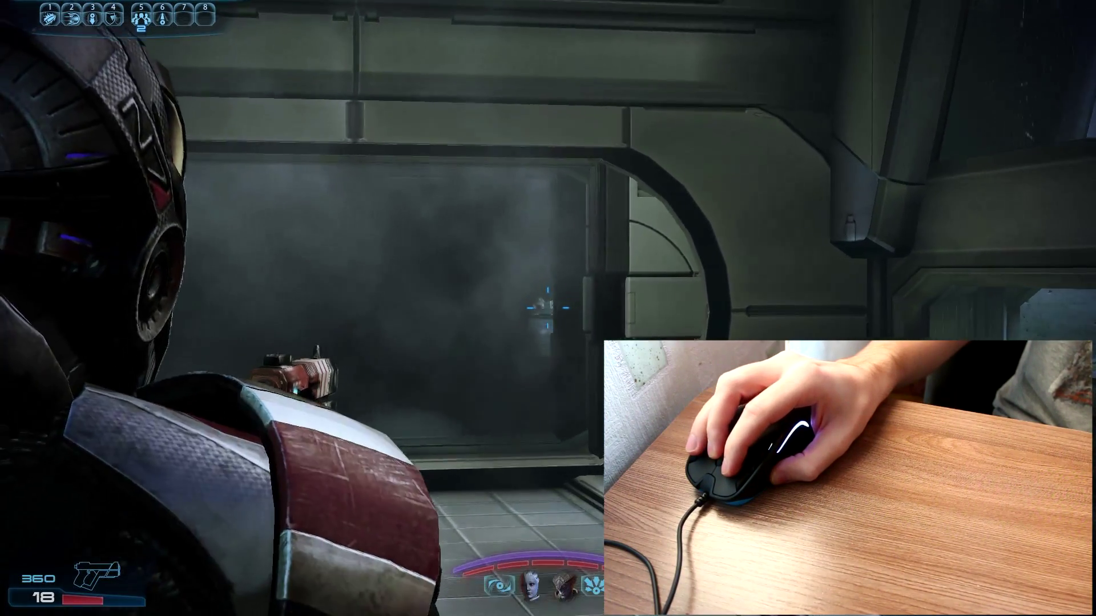
key("w")
key("w")
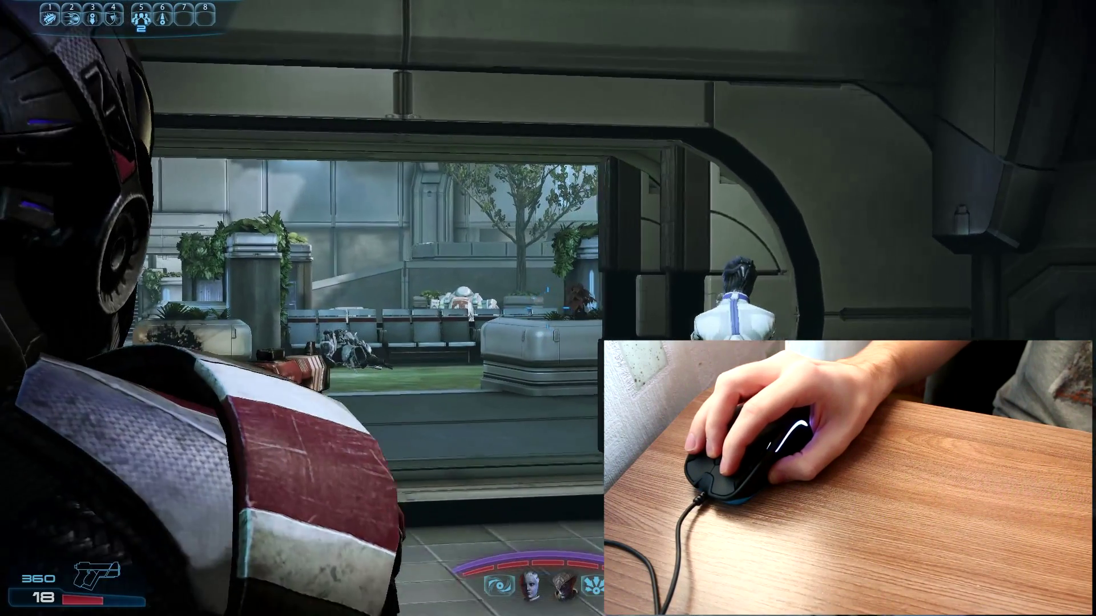
key("s")
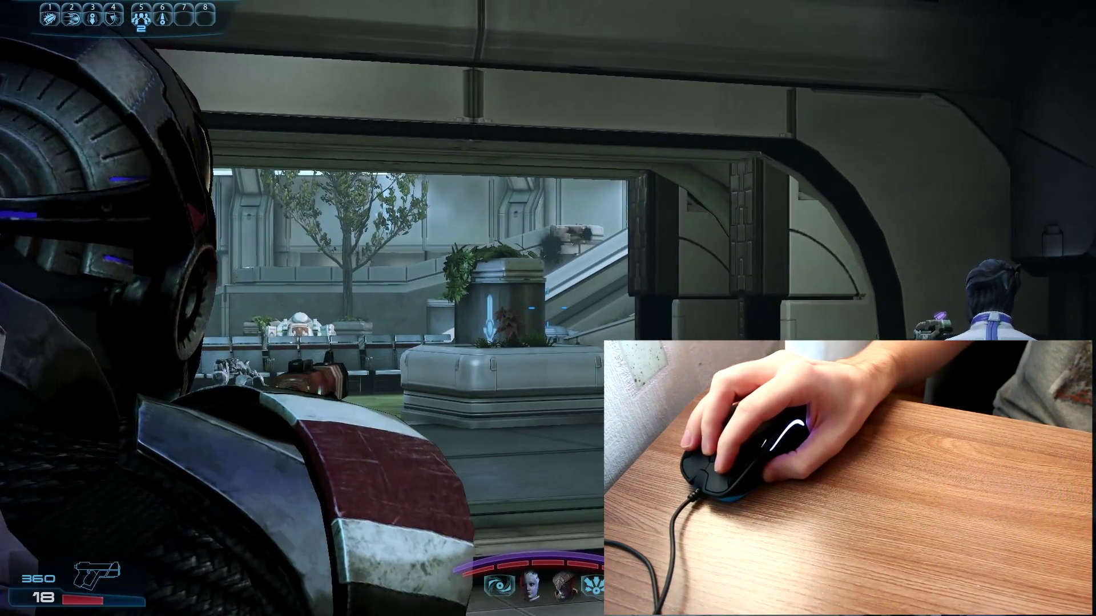
Move up to the doorway and use the slot 3 power on the enemy beside the tree near the ramp.
key("w")
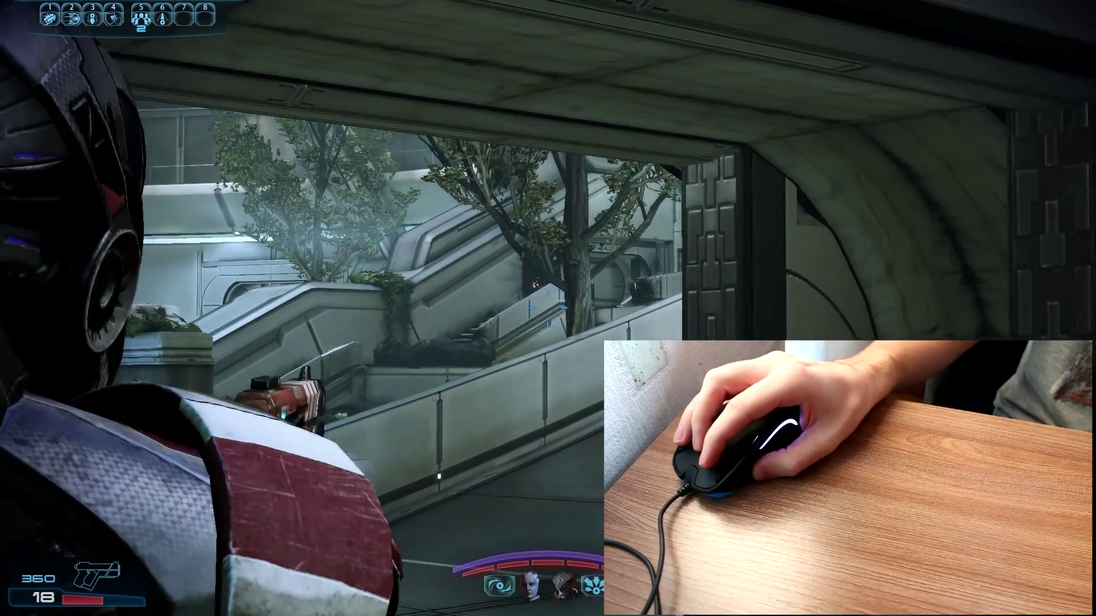
key("d")
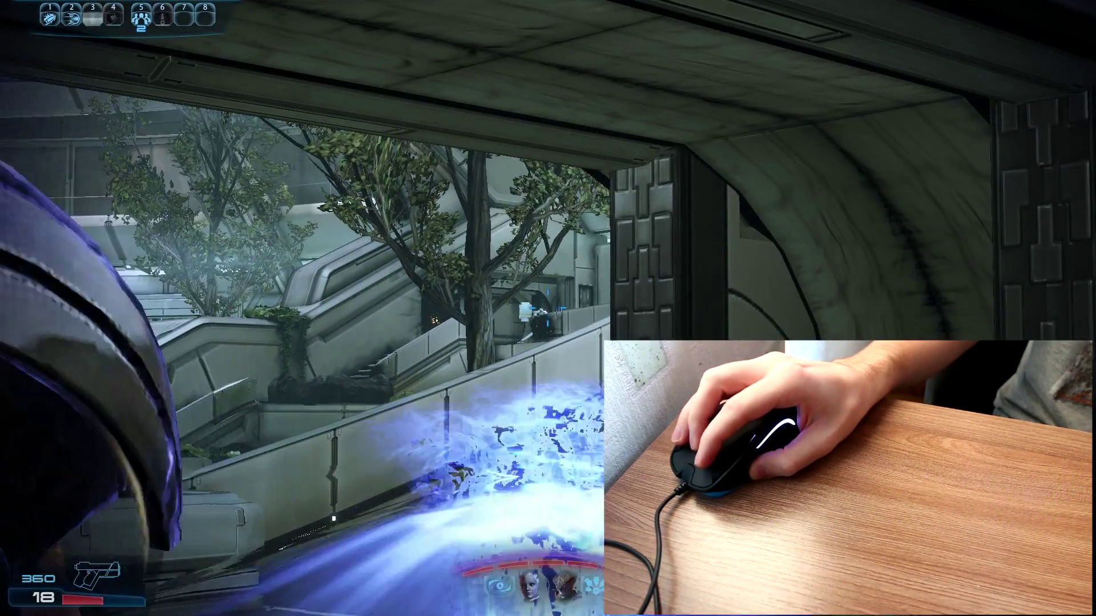
key("3")
Fire the pistol at the enemy beyond the ramp wall until the magazine is used up.
left_click(548, 308)
left_click(548, 308)
left_click(548, 308)
left_click(548, 308)
left_click(547, 308)
left_click(548, 308)
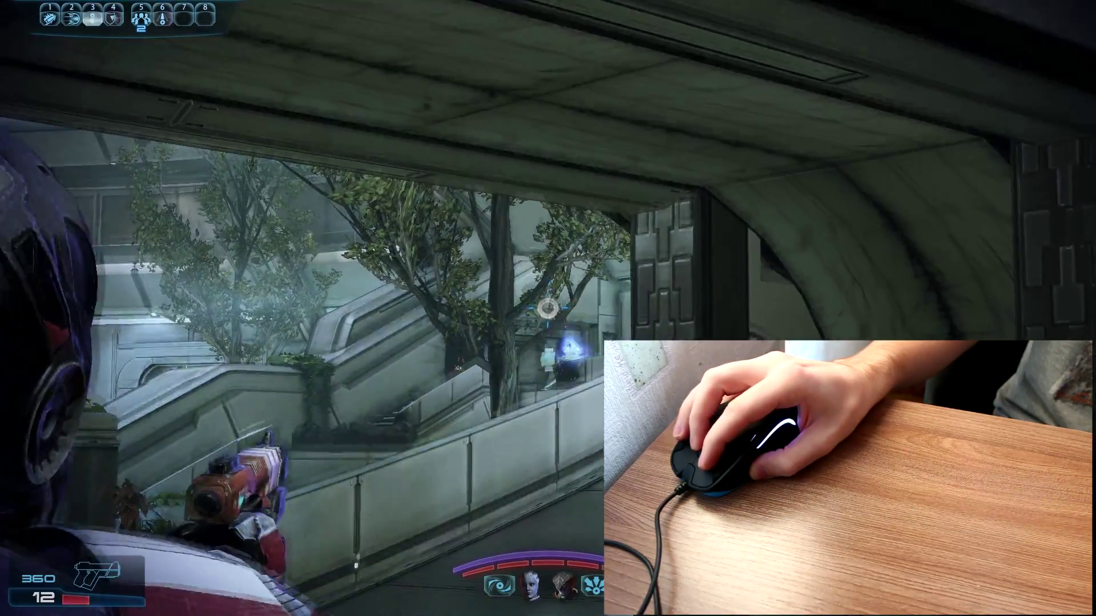
left_click(548, 308)
left_click(548, 308)
left_click(548, 309)
left_click(548, 308)
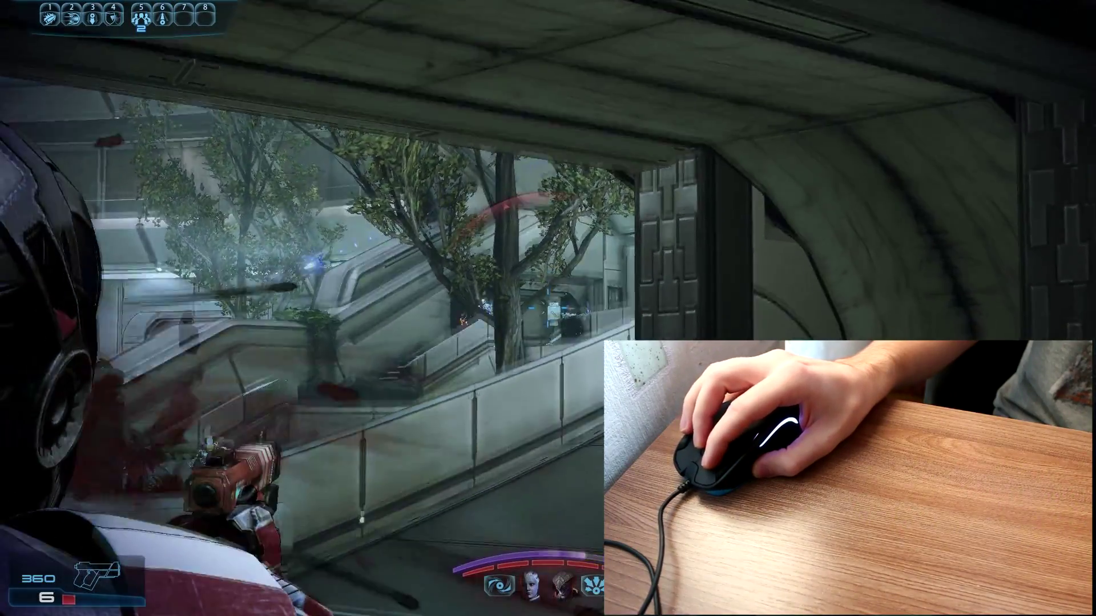
left_click(548, 308)
left_click(548, 308)
left_click(548, 308)
left_click(548, 308)
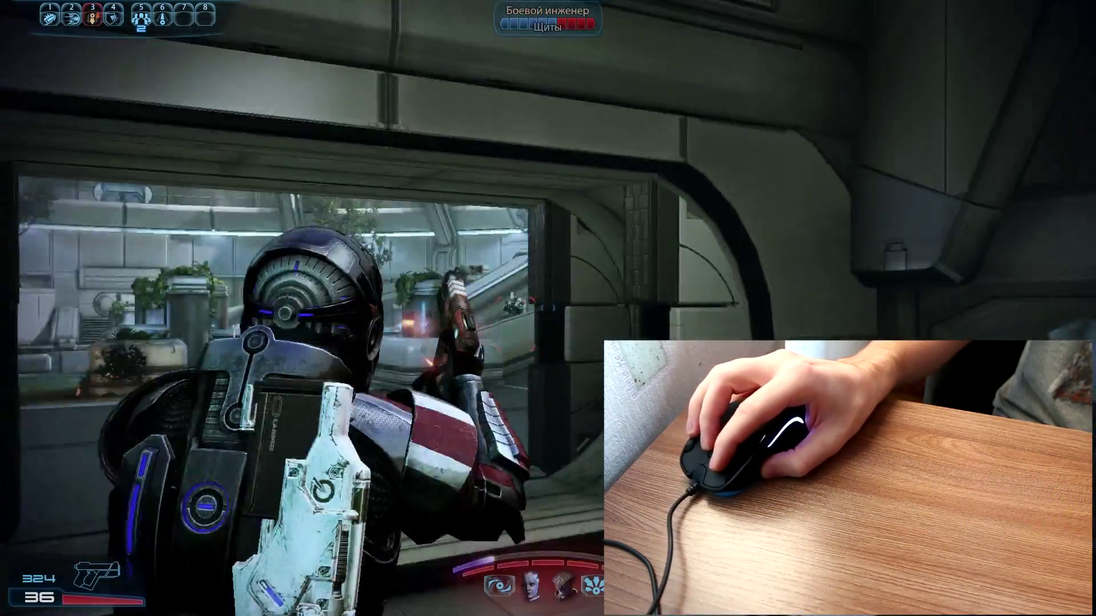
Aim at the shielded Combat Engineer behind the planter, use the slot 3 power on him, and keep firing.
right_click(548, 309)
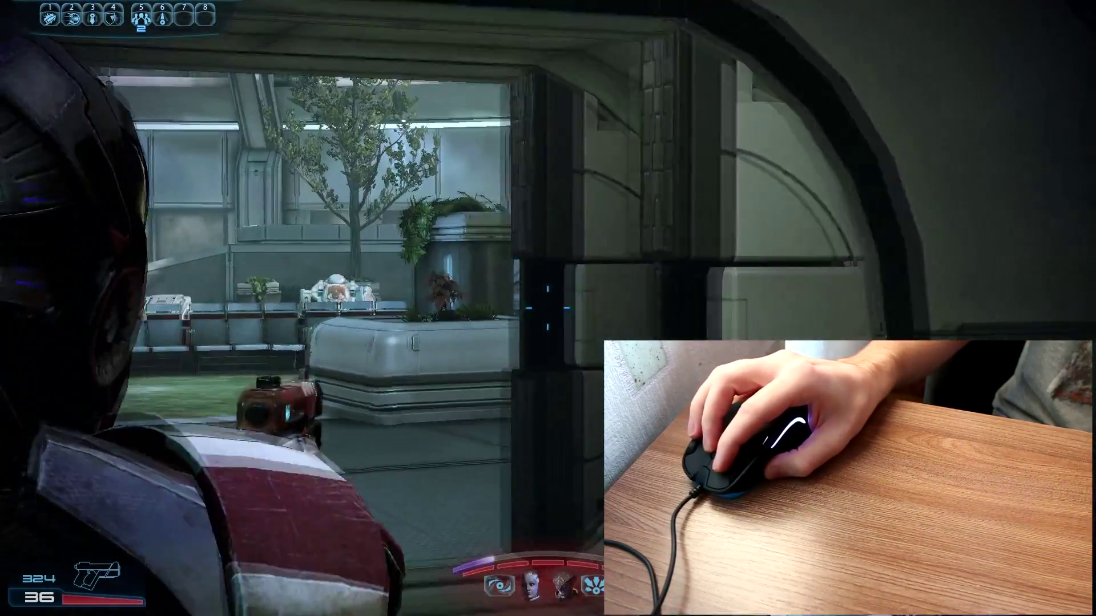
key("3")
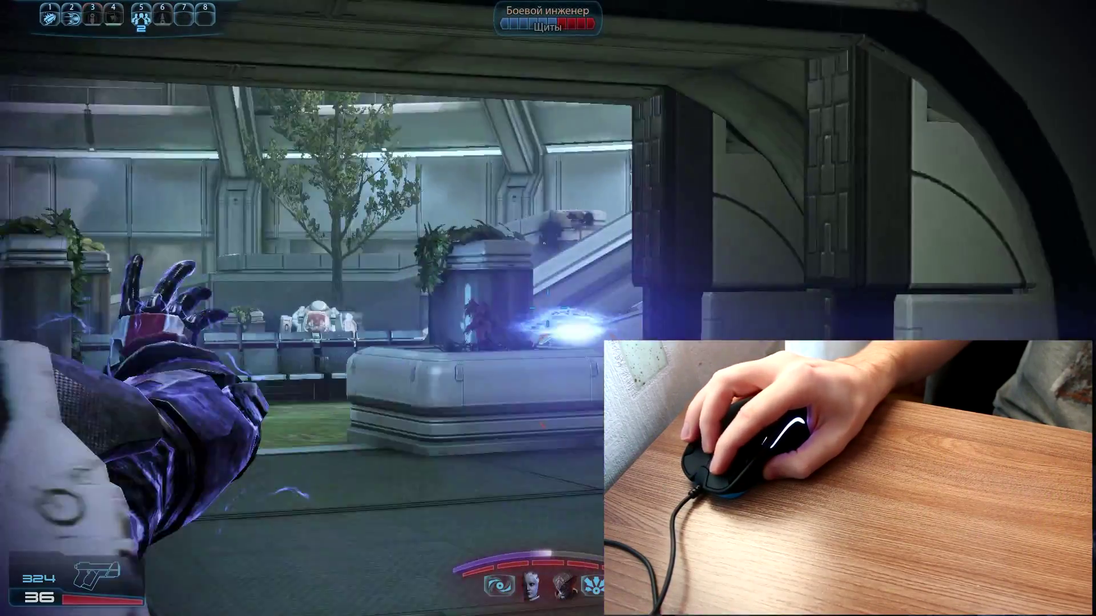
left_click(548, 308)
left_click(547, 308)
left_click(548, 308)
left_click(548, 308)
left_click(548, 308)
left_click(548, 308)
left_click(548, 308)
left_click(548, 308)
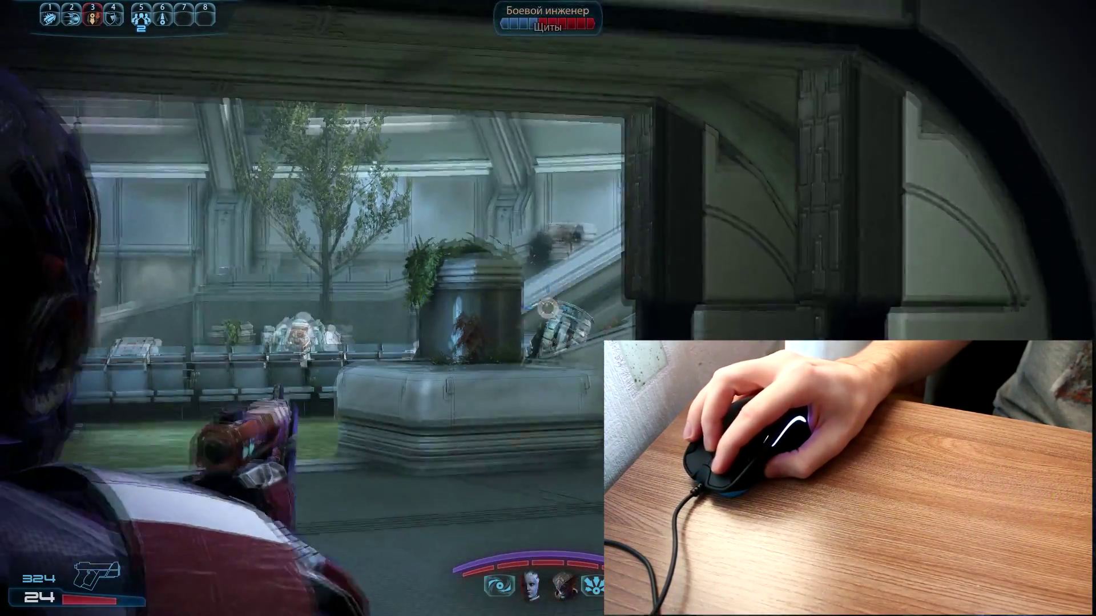
left_click(547, 308)
left_click(548, 308)
left_click(548, 308)
left_click(548, 308)
left_click(548, 308)
left_click(548, 308)
Hit the Combat Engineer in the open courtyard with the slot 3 power and fire at him.
key("3")
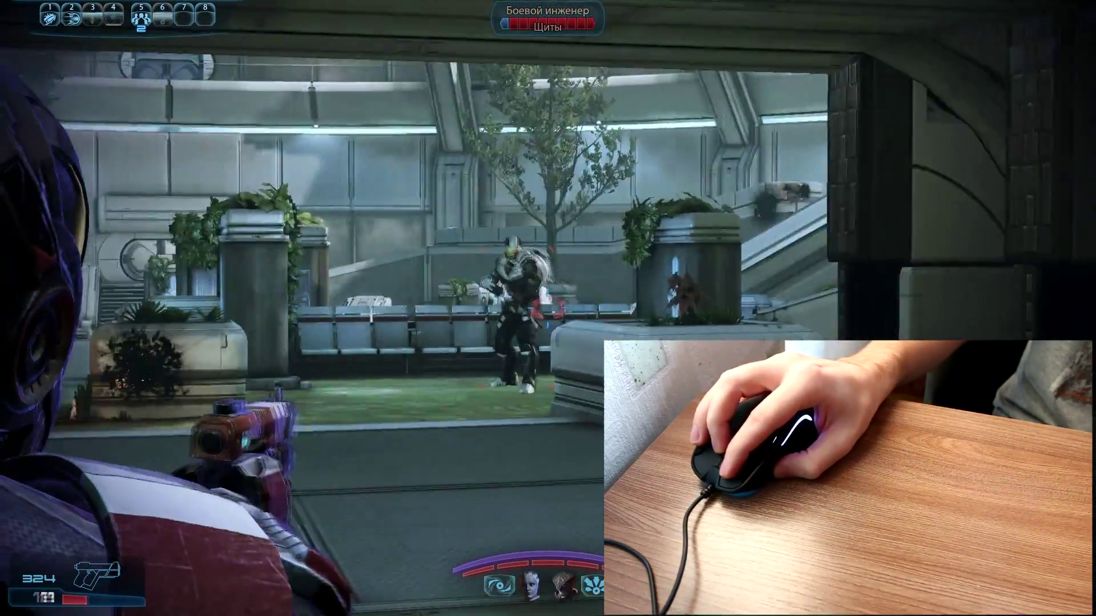
left_click(548, 308)
left_click(548, 308)
left_click(548, 308)
left_click(548, 308)
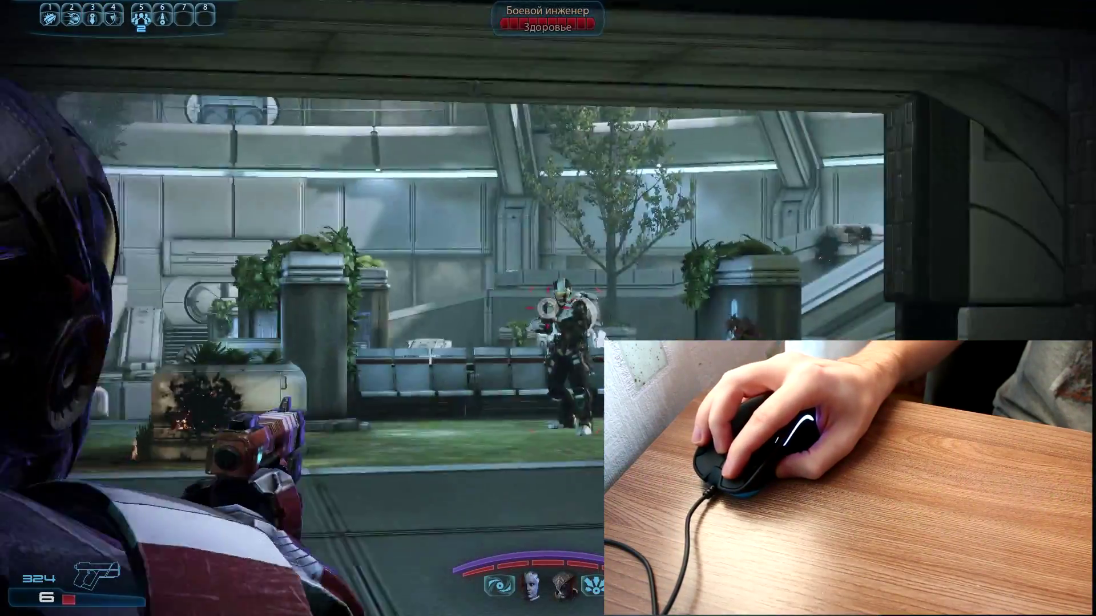
left_click(548, 308)
left_click(547, 309)
key("space")
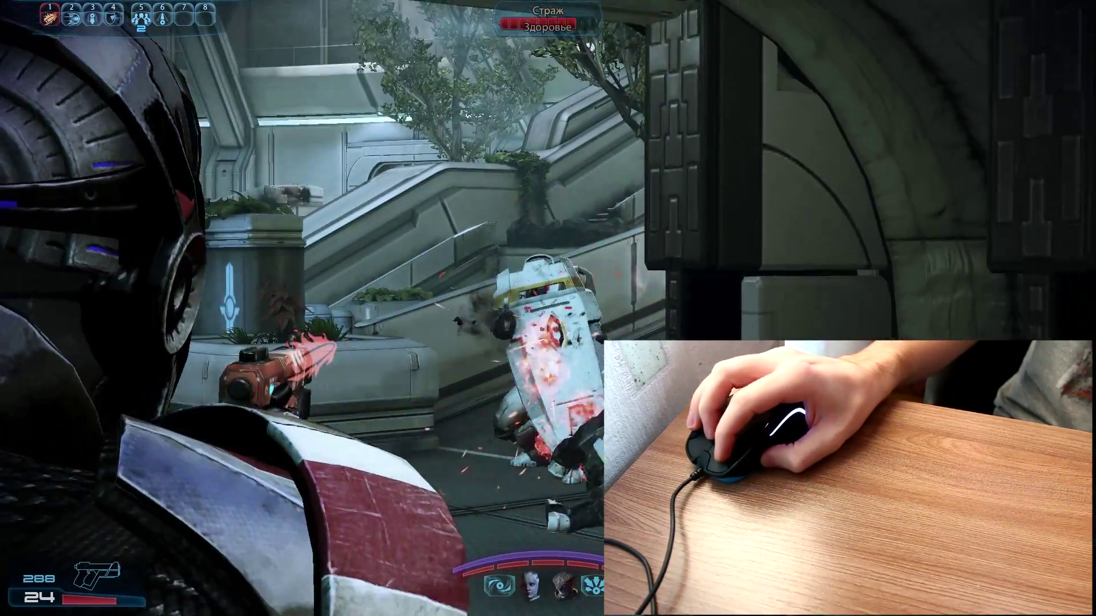
Use the slot 3 power on the Guardian, fire at him in the doorway, and reload the pistol.
key("3")
left_click(548, 308)
left_click(548, 308)
left_click(548, 308)
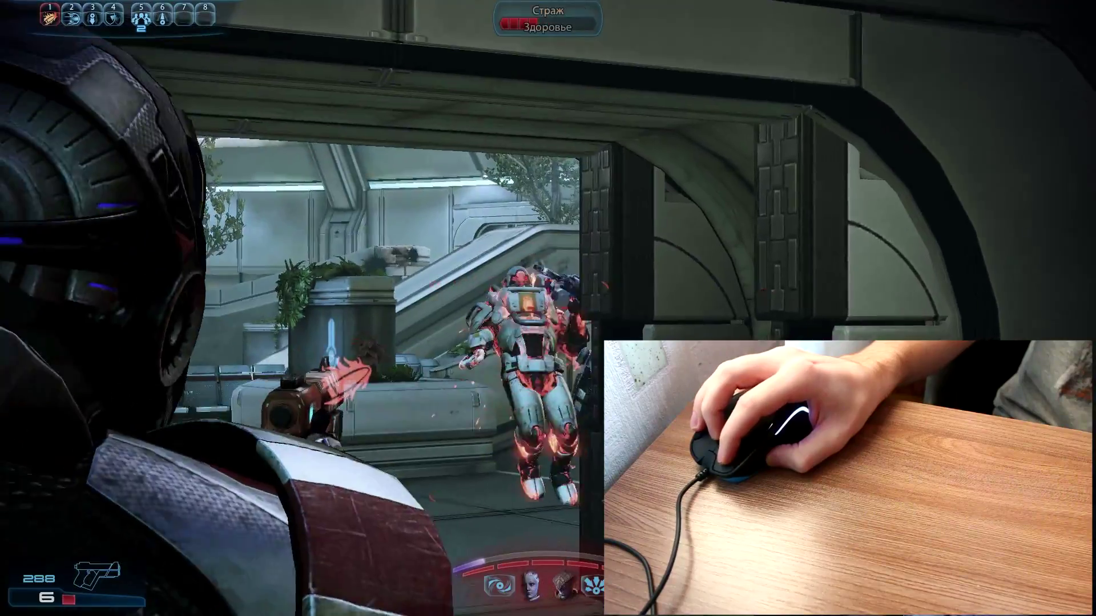
key("r")
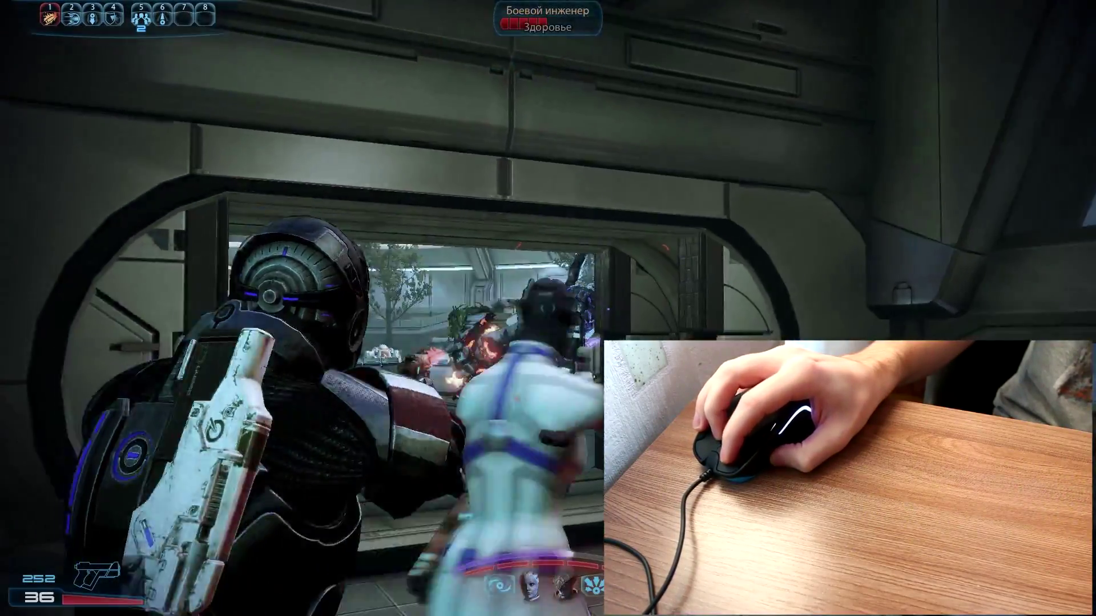
Fire at the wounded Combat Engineer in the doorway past the squadmate.
left_click(548, 308)
left_click(547, 308)
left_click(548, 308)
left_click(548, 308)
left_click(548, 308)
left_click(548, 309)
Use the slot 3 power on the shielded Centurion in the courtyard and fire at him.
key("3")
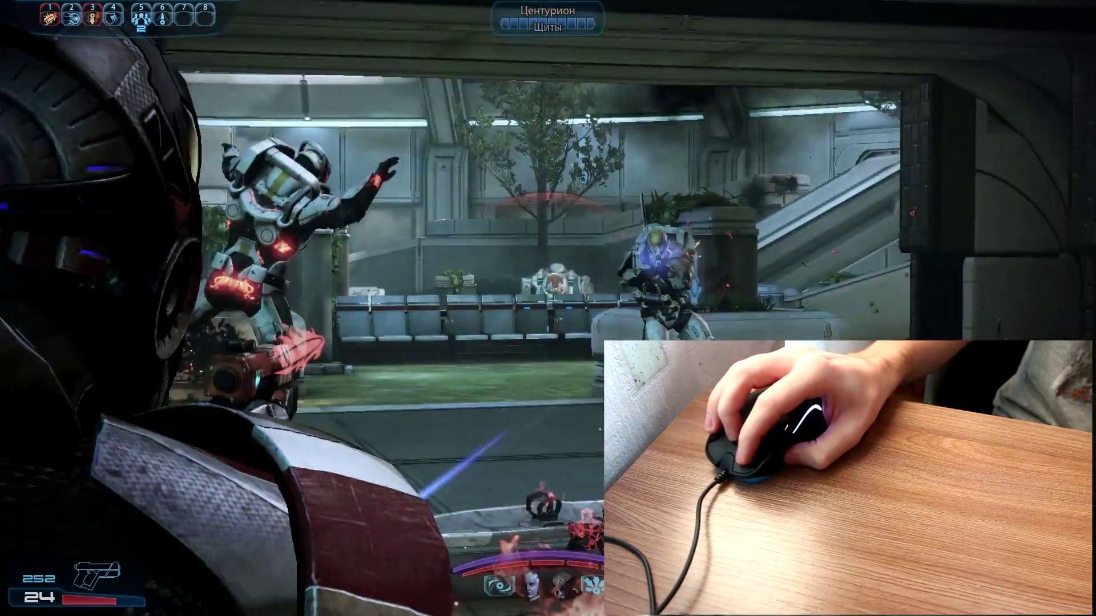
left_click(548, 308)
left_click(548, 308)
left_click(548, 308)
left_click(548, 308)
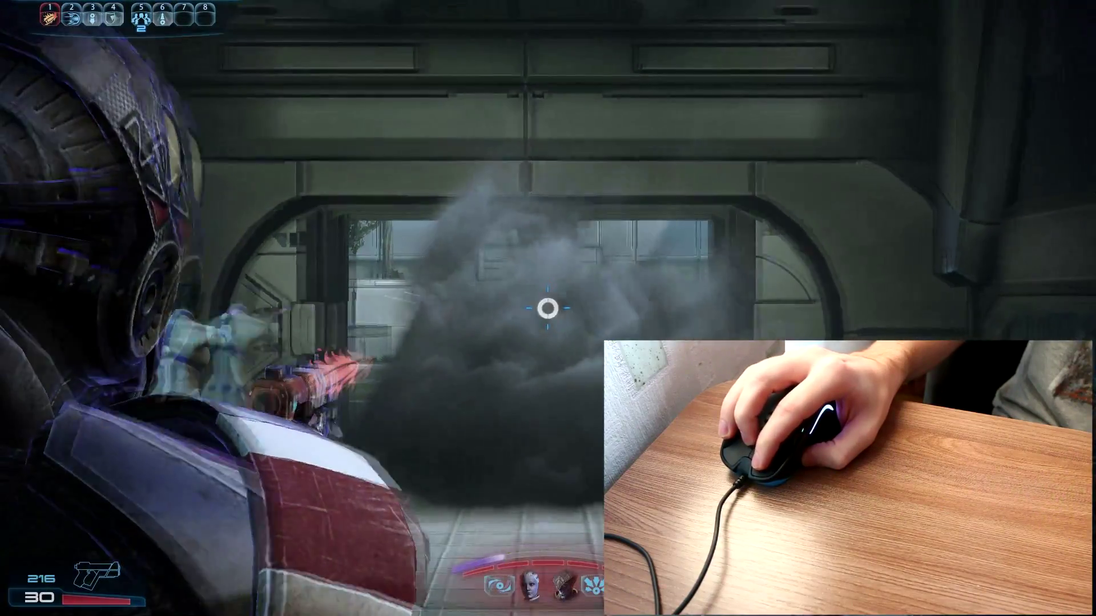
Advance along the corridor toward the smoke-filled doorway while using the slot 3 power.
key("w")
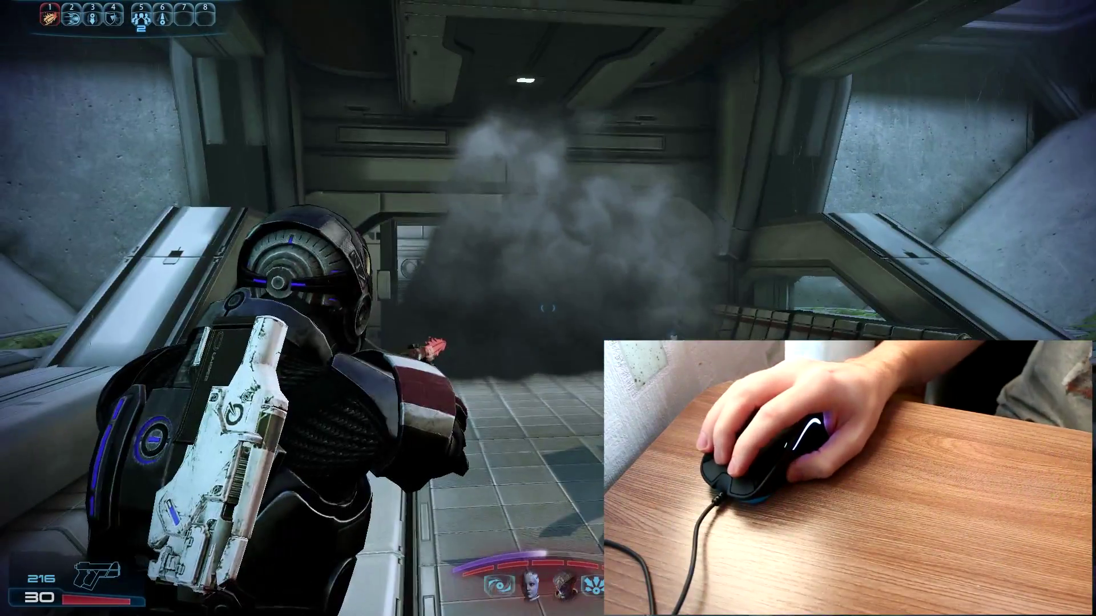
key("w")
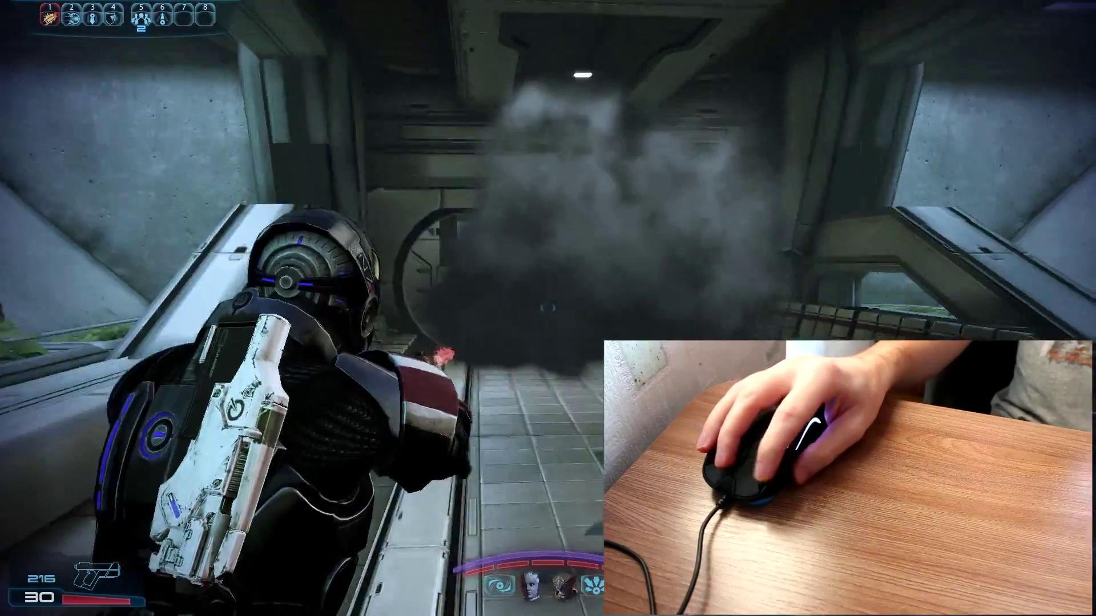
key("3")
key("w")
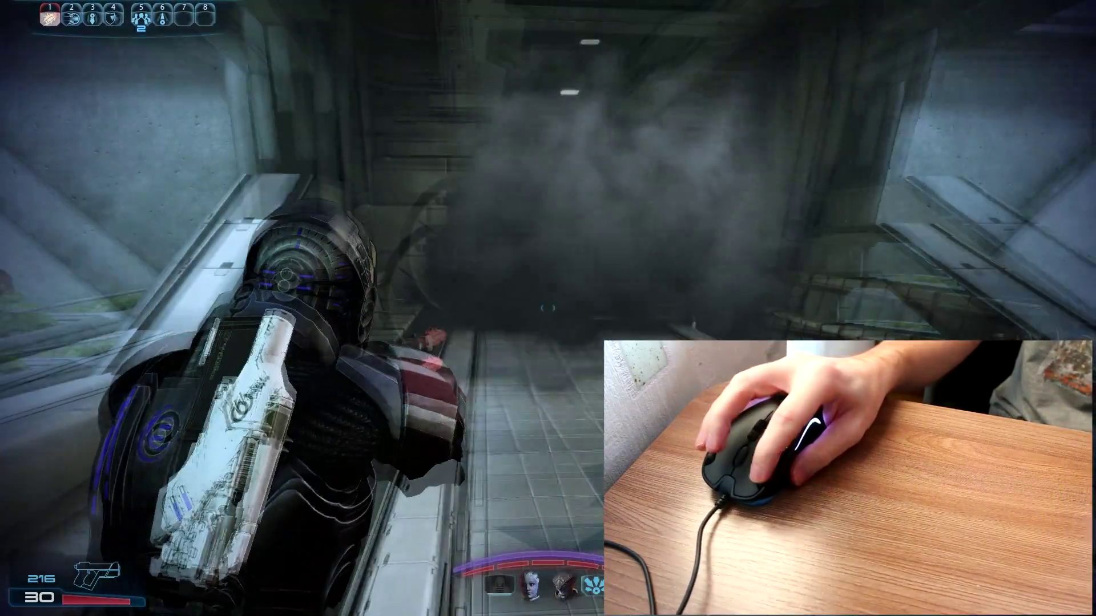
key("3")
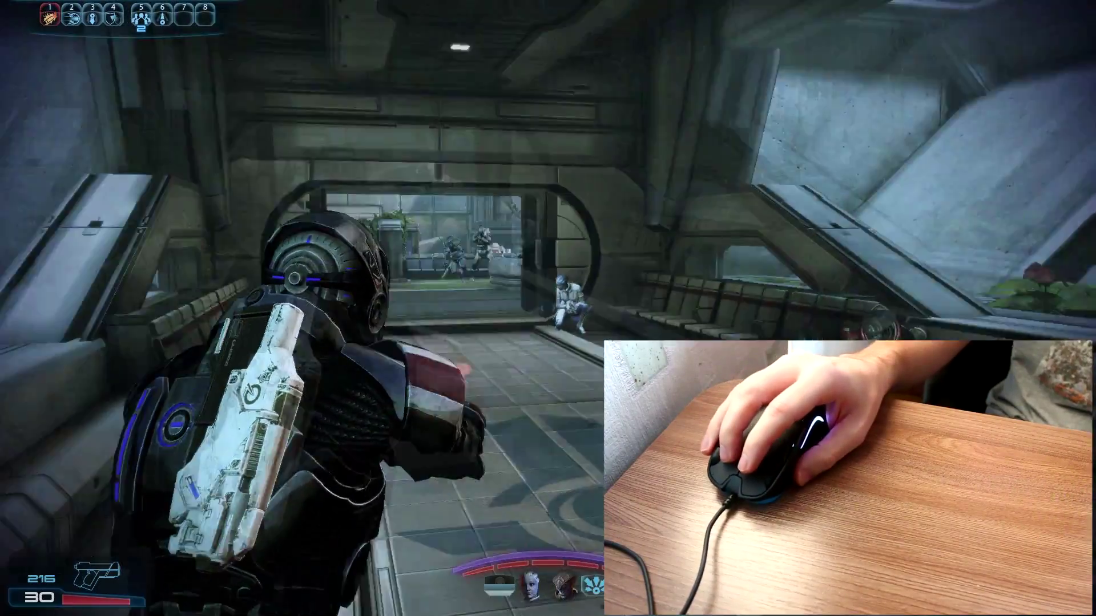
Aim at the Centurion standing beyond the doorway and attack him with the slot 3 power and pistol fire.
right_click(547, 309)
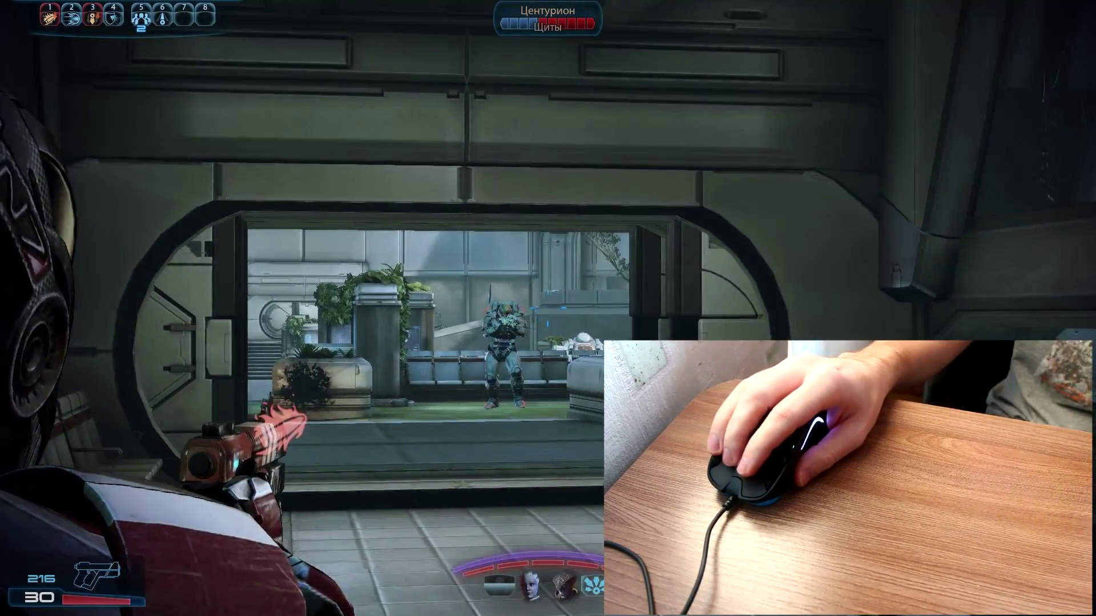
key("3")
left_click(548, 309)
left_click(548, 308)
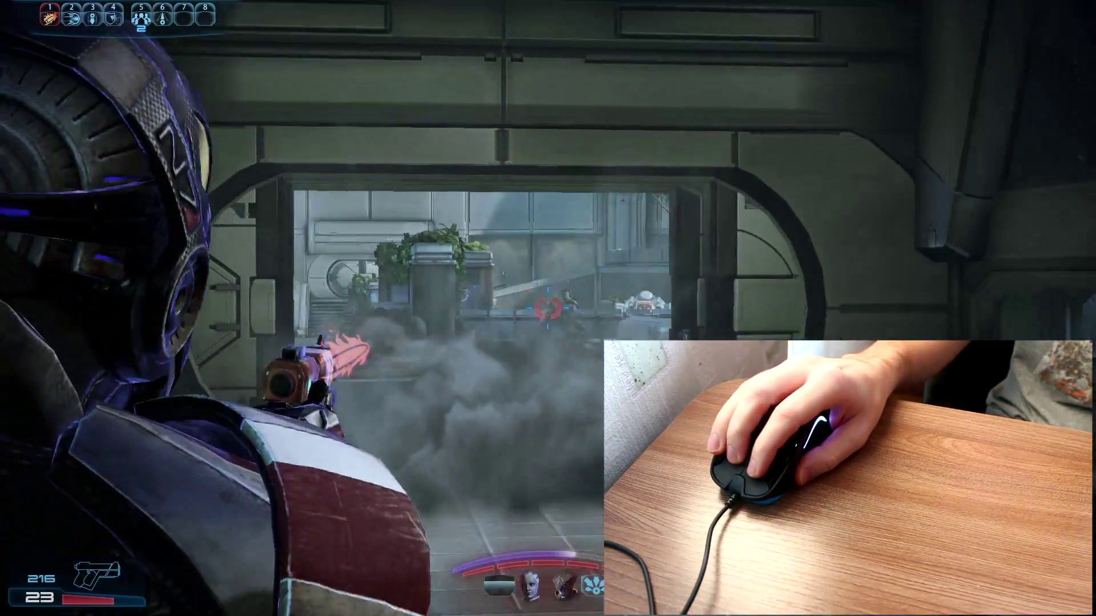
left_click(547, 308)
left_click(548, 309)
left_click(548, 308)
left_click(547, 308)
left_click(548, 309)
key("3")
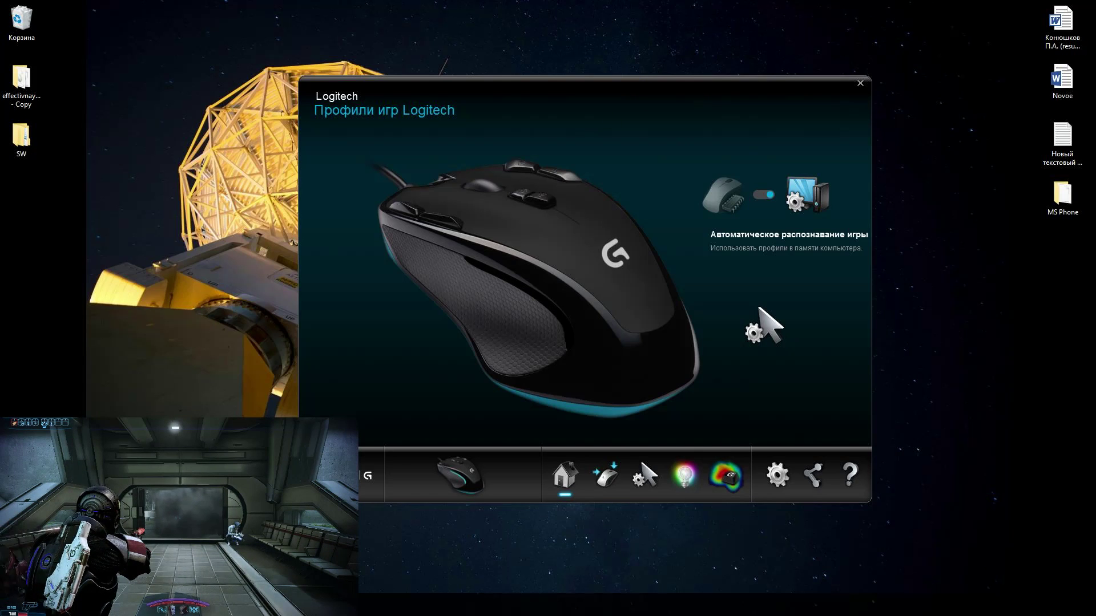
Check the startup impact of Logitech Gaming Framework in Task Manager's startup list and close Task Manager.
key("ctrl+shift+Escape")
left_click_drag(196, 138, 485, 169)
left_click(546, 194)
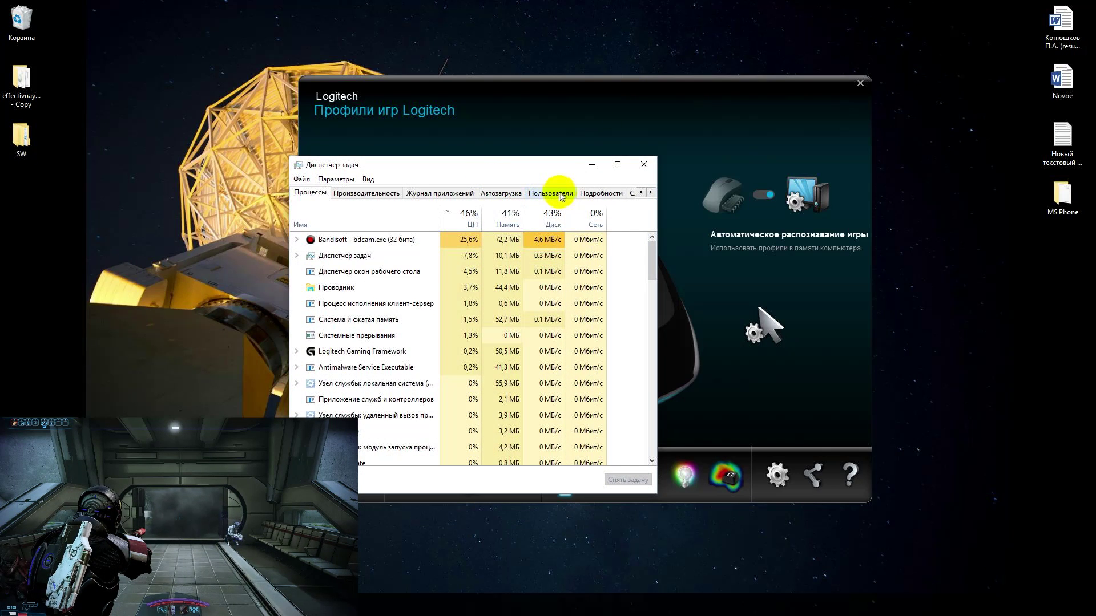
left_click(503, 192)
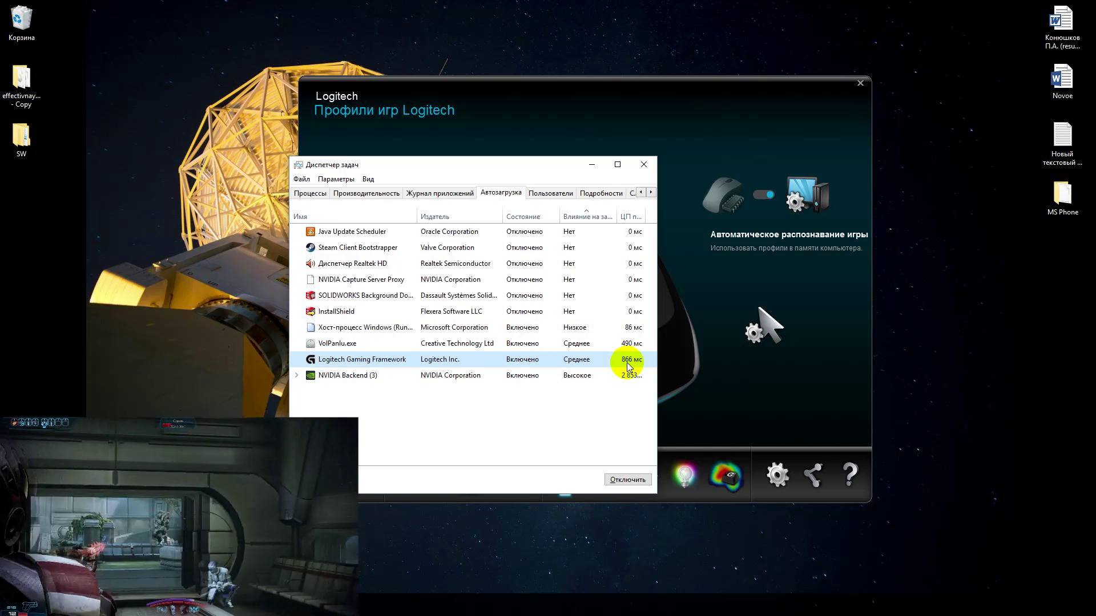
left_click(644, 166)
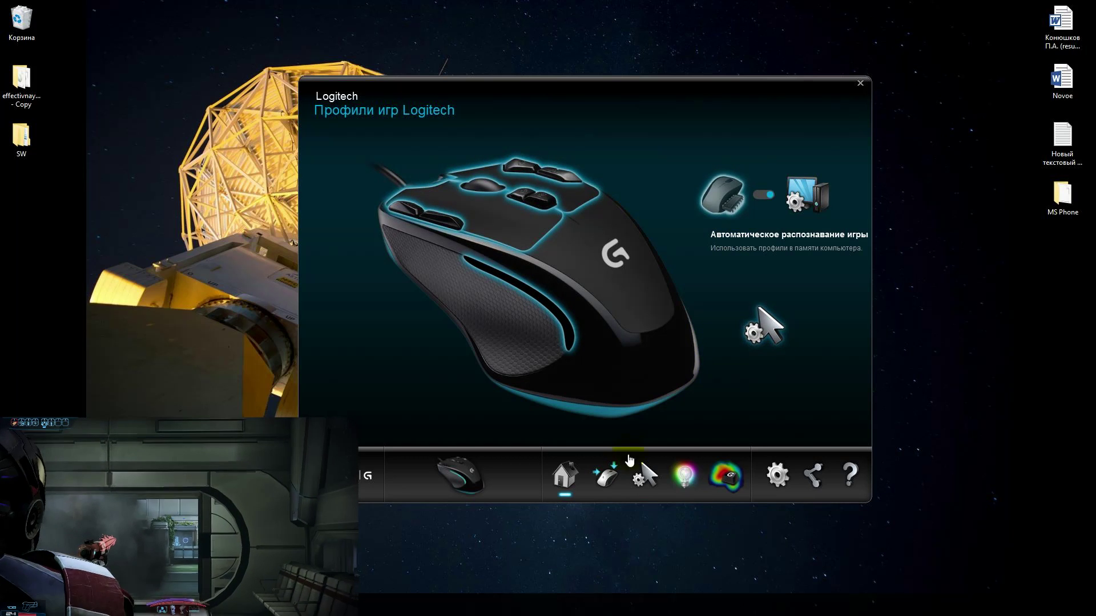
Show the mouse's button assignments in Logitech Gaming Software and switch from the Игры profile to the Работа profile.
left_click(608, 475)
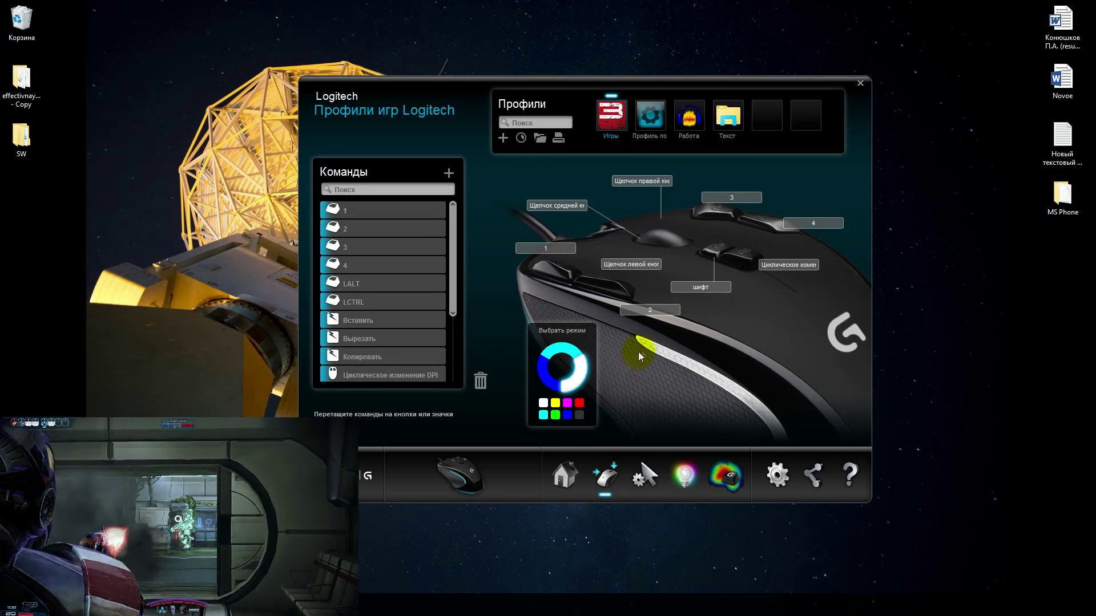
left_click(576, 360)
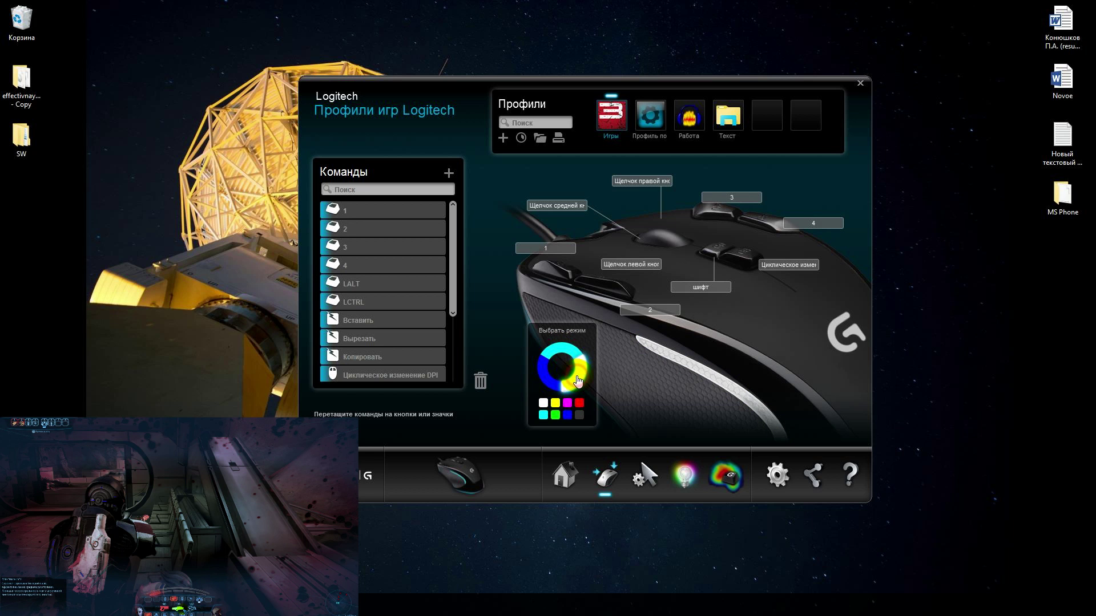
left_click(649, 122)
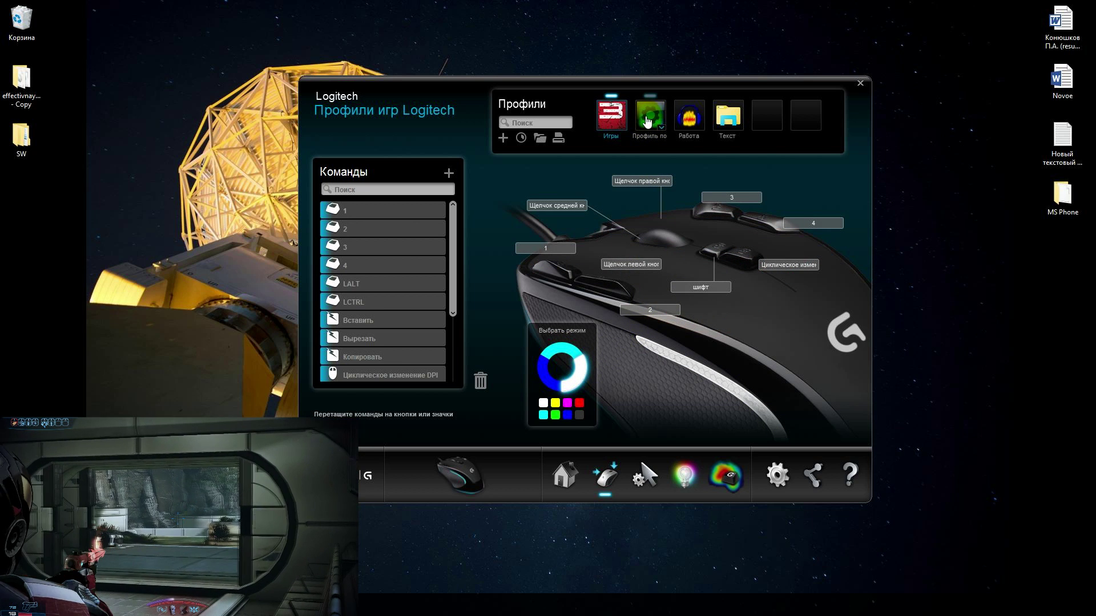
left_click(690, 110)
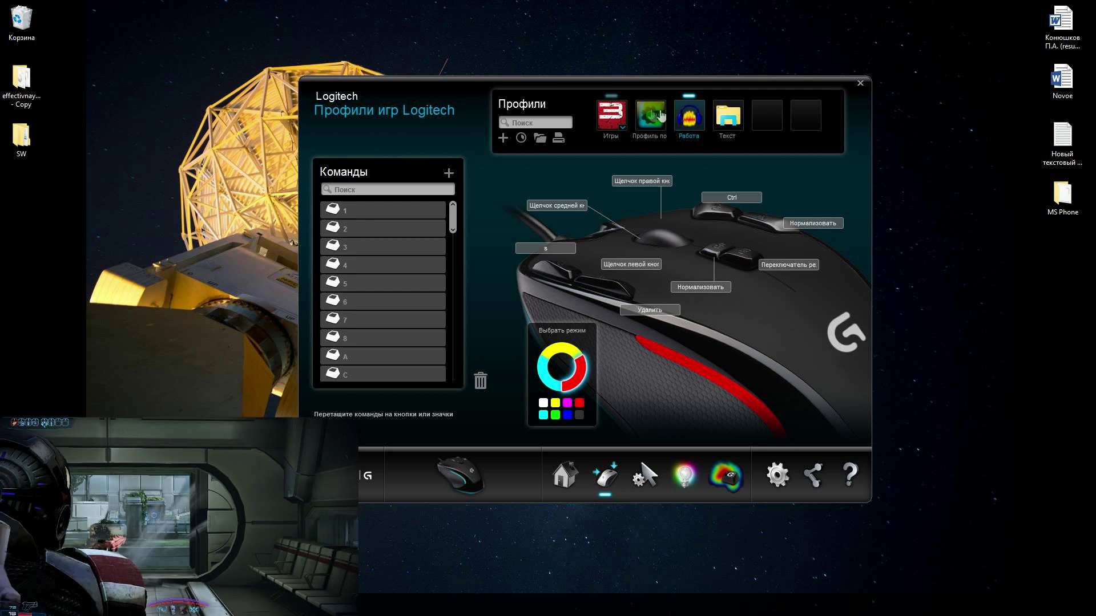
Examine the new-profile form and its executable file browser, and cancel both without creating a profile.
left_click(502, 139)
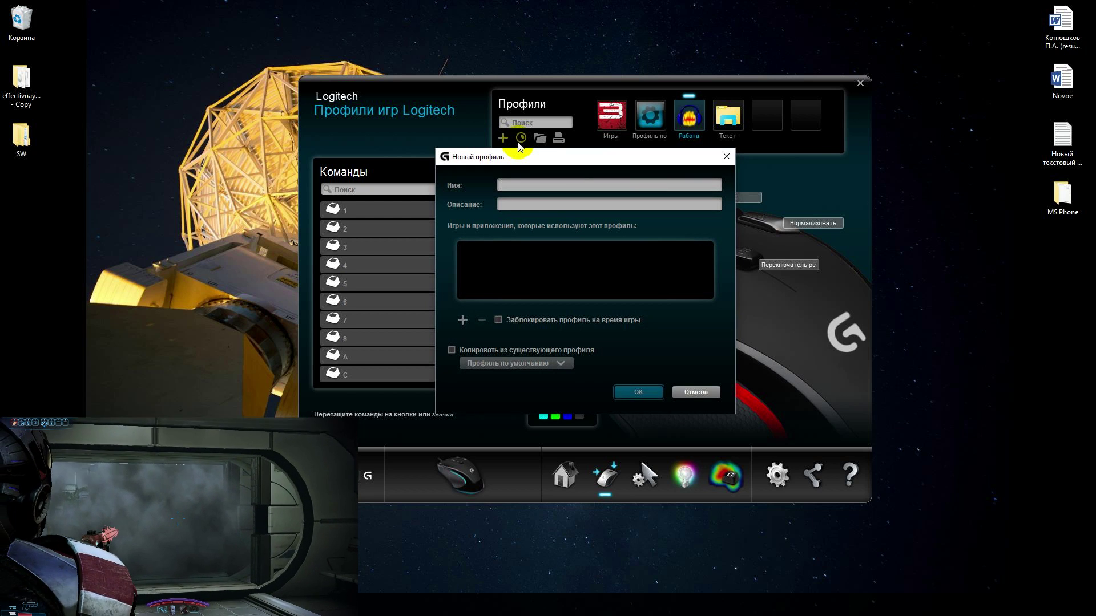
left_click(463, 325)
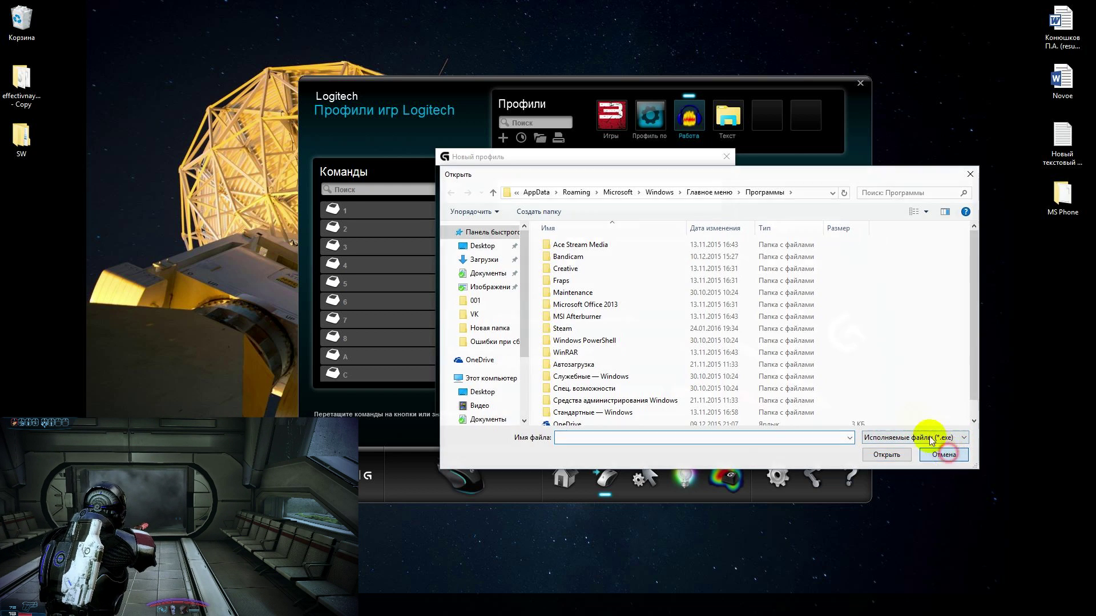
left_click(947, 455)
left_click(701, 394)
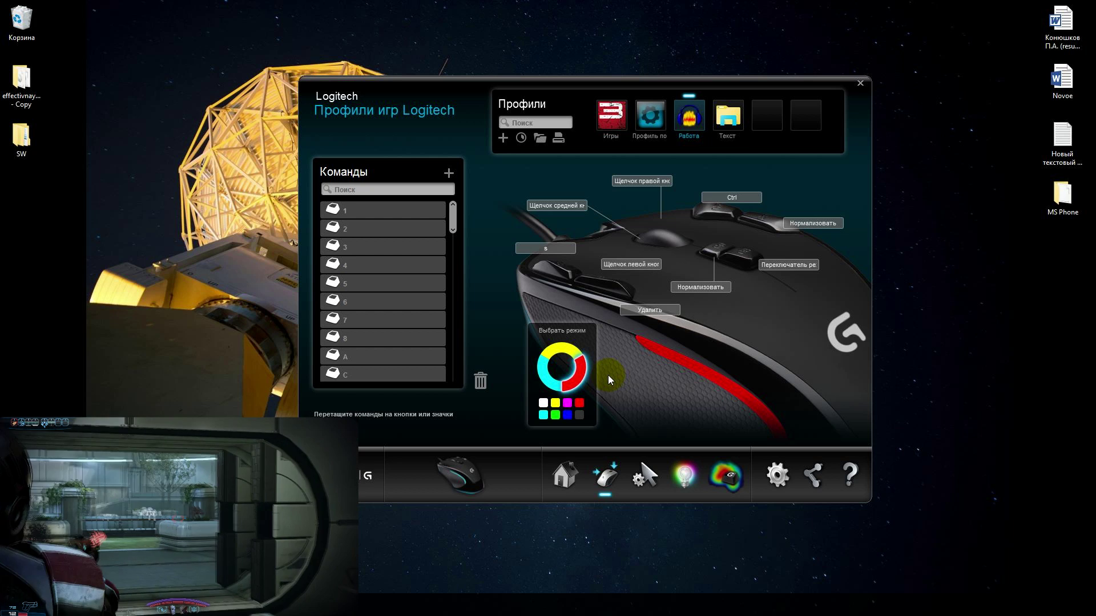
Switch to Audacity and bring Logitech Gaming Software with the Работа profile back in front of it.
left_click(698, 106)
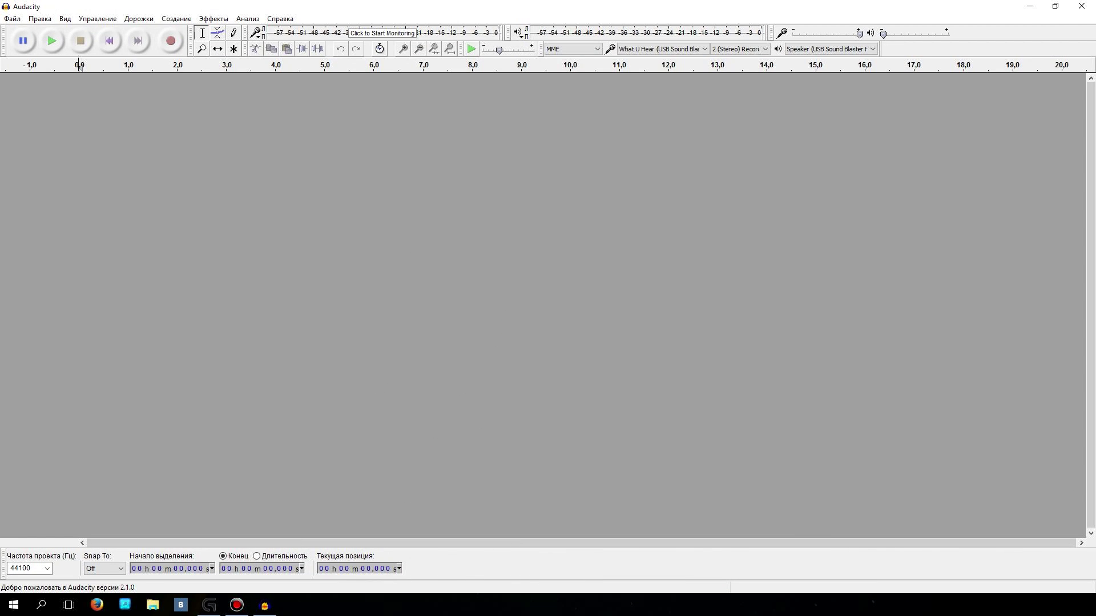
left_click(390, 461)
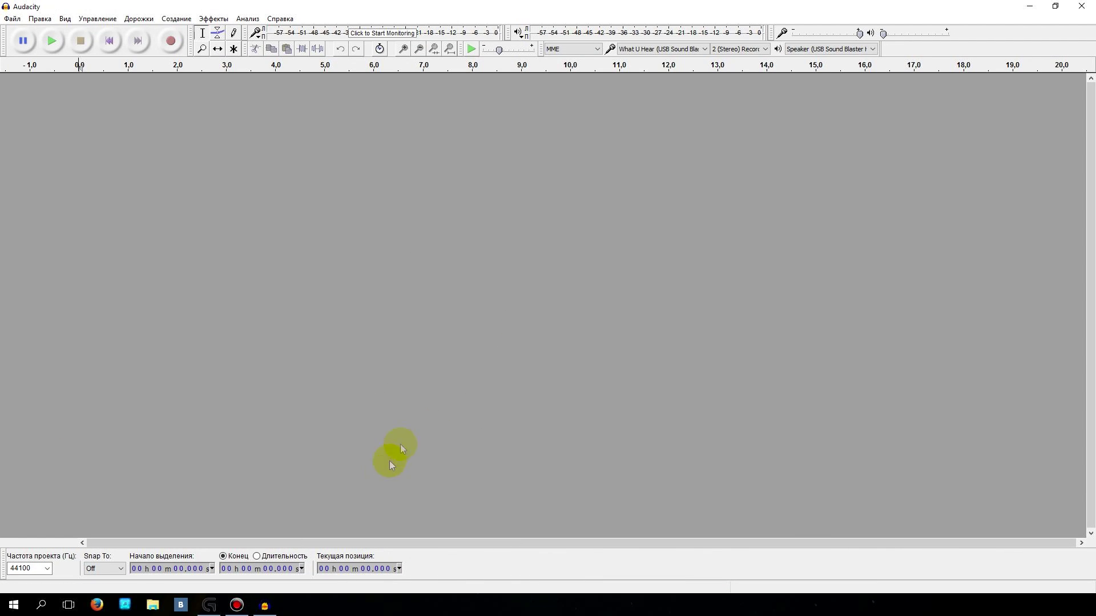
left_click(209, 605)
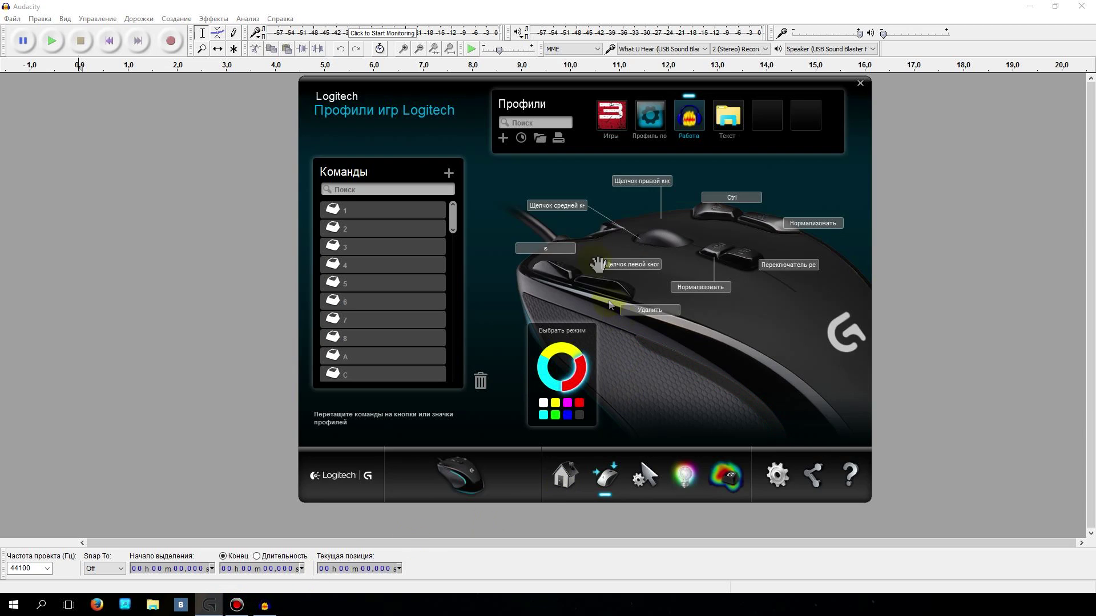
View the Работа profile's available actions, switch between Audacity and Logitech Gaming Software, and examine the profile's button assignments.
right_click(686, 109)
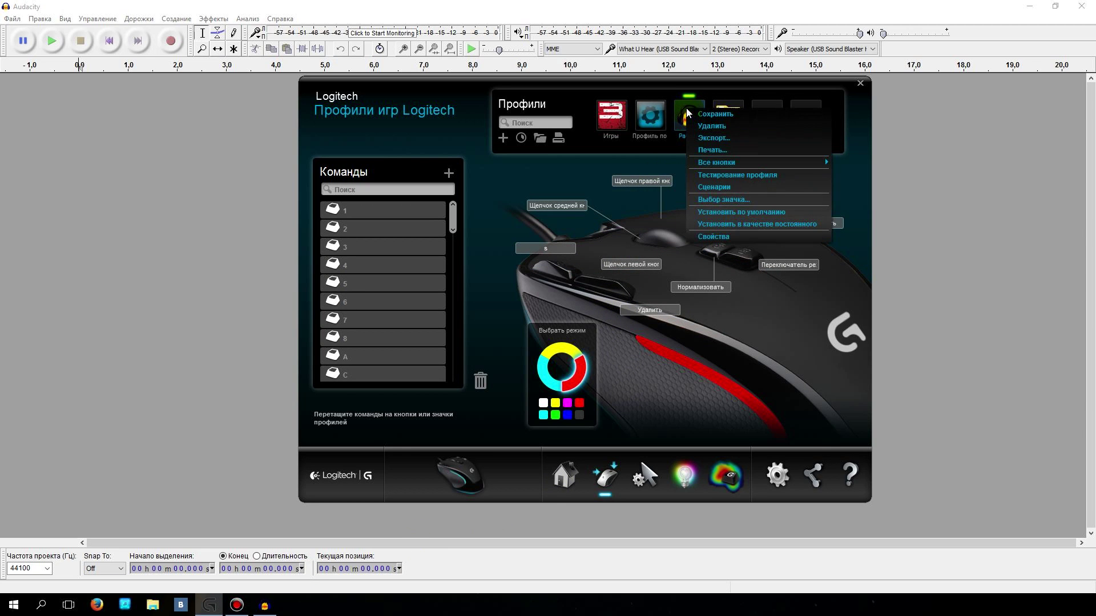
left_click(713, 85)
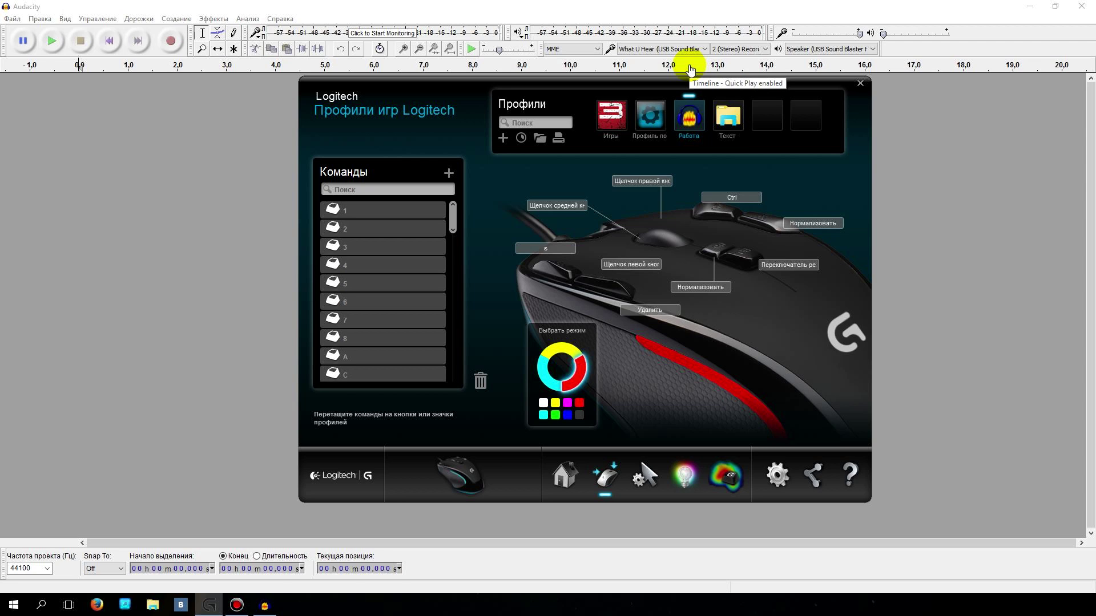
left_click(668, 6)
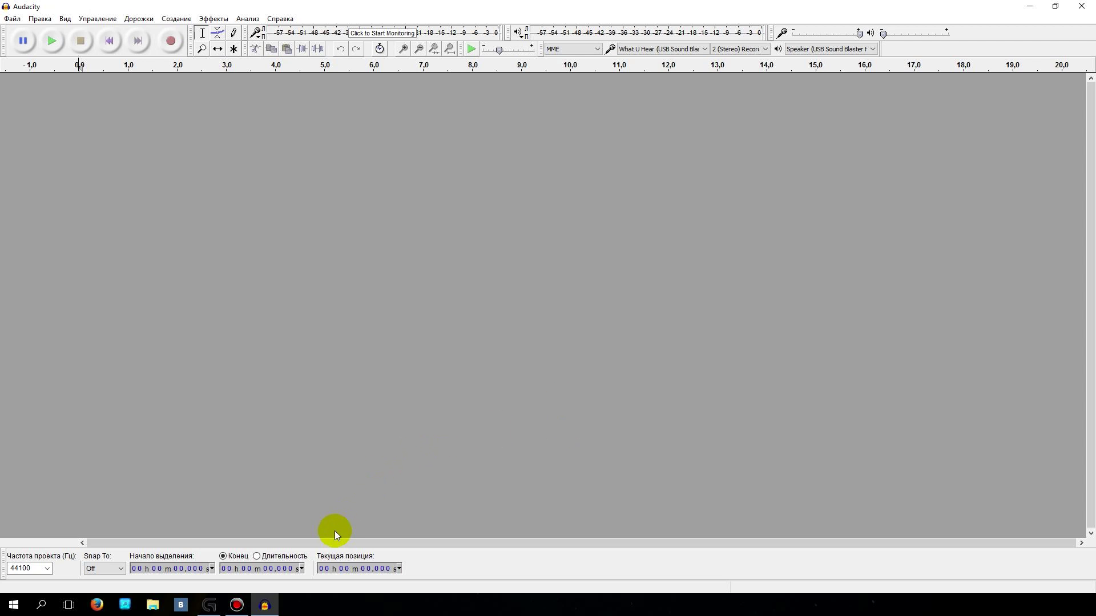
left_click(209, 604)
left_click_drag(603, 86, 1, 1)
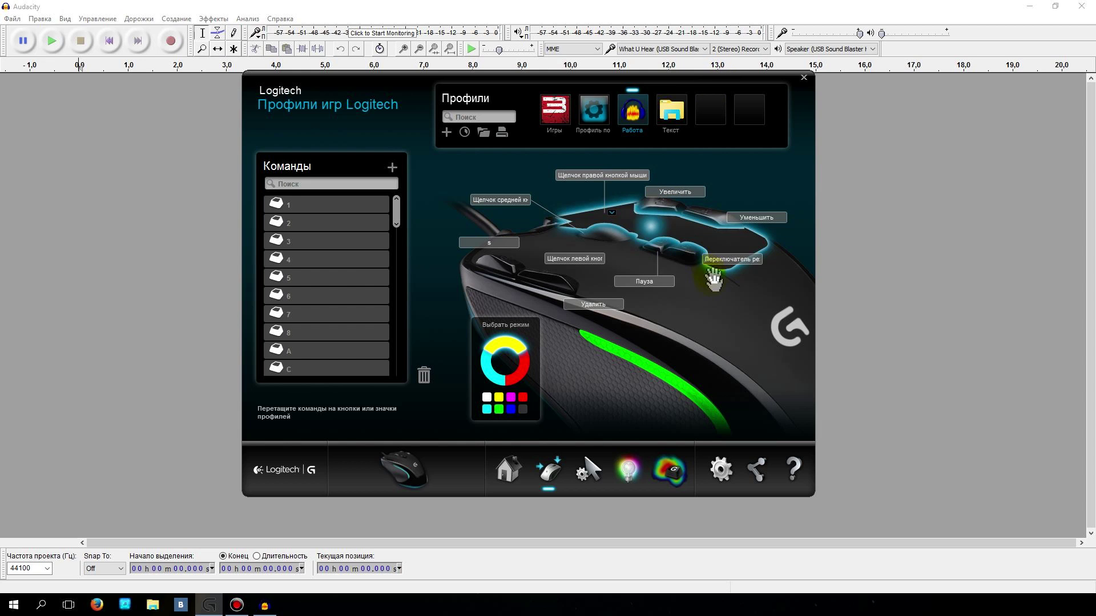
left_click(630, 4)
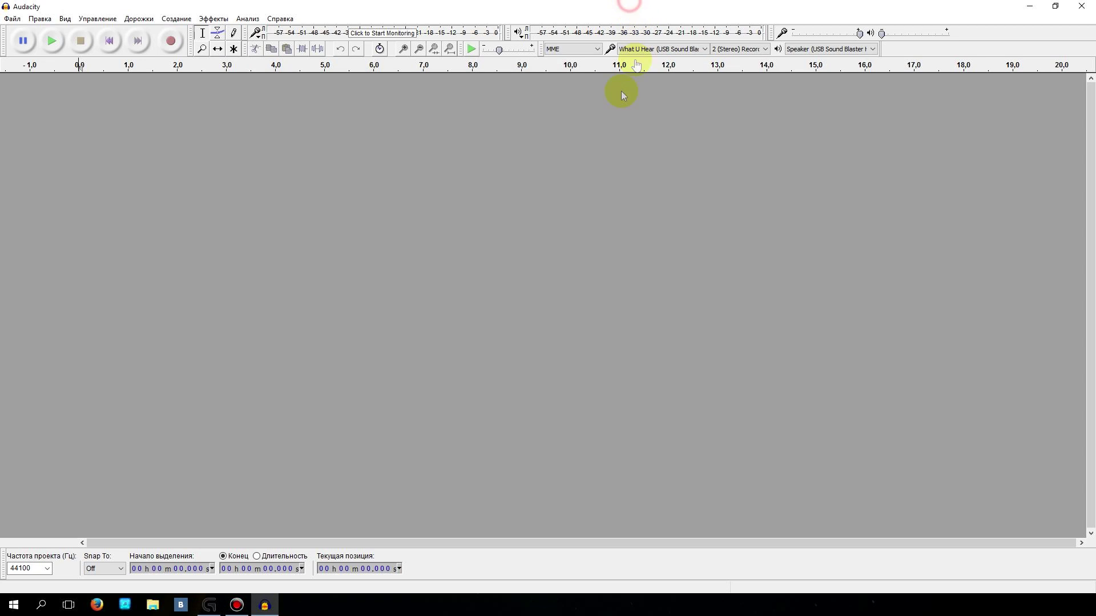
left_click(210, 604)
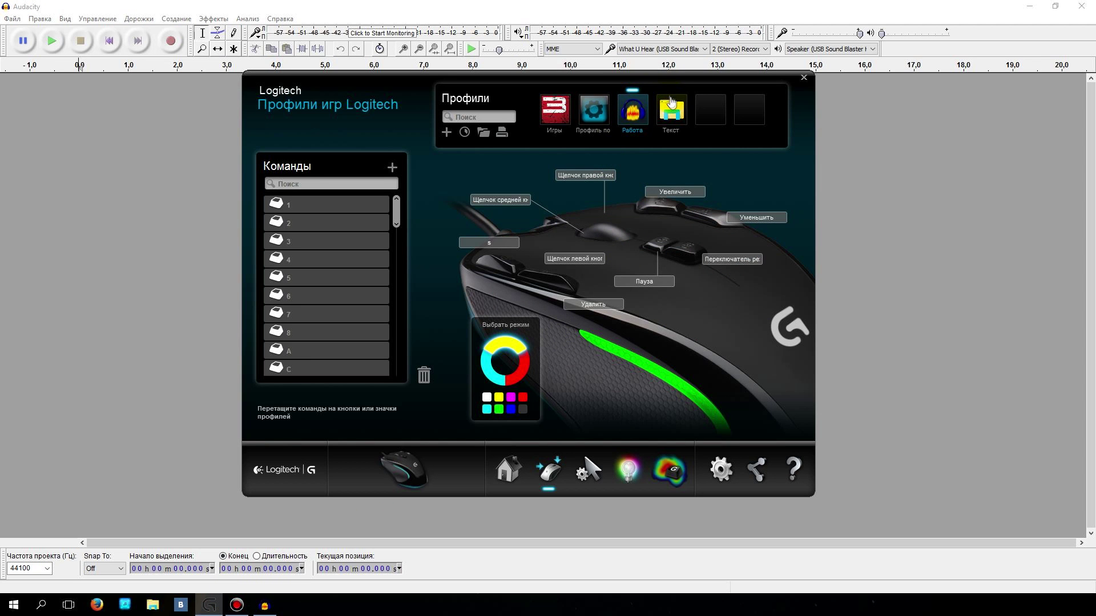
Show the button assignments of the Текст profile in Logitech Gaming Software.
left_click(671, 103)
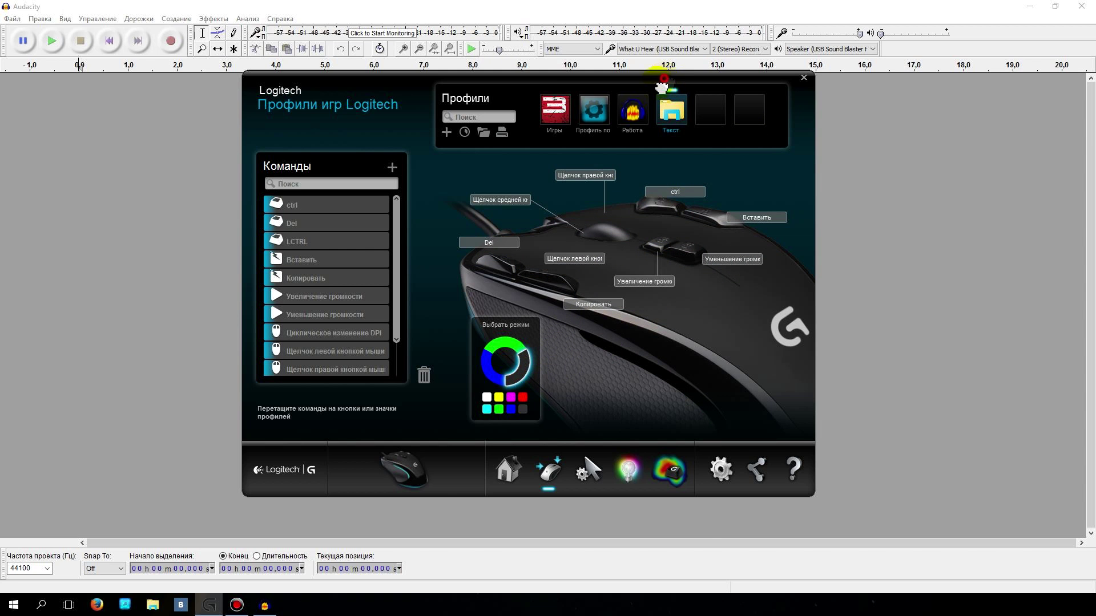
left_click_drag(662, 86, 12, 35)
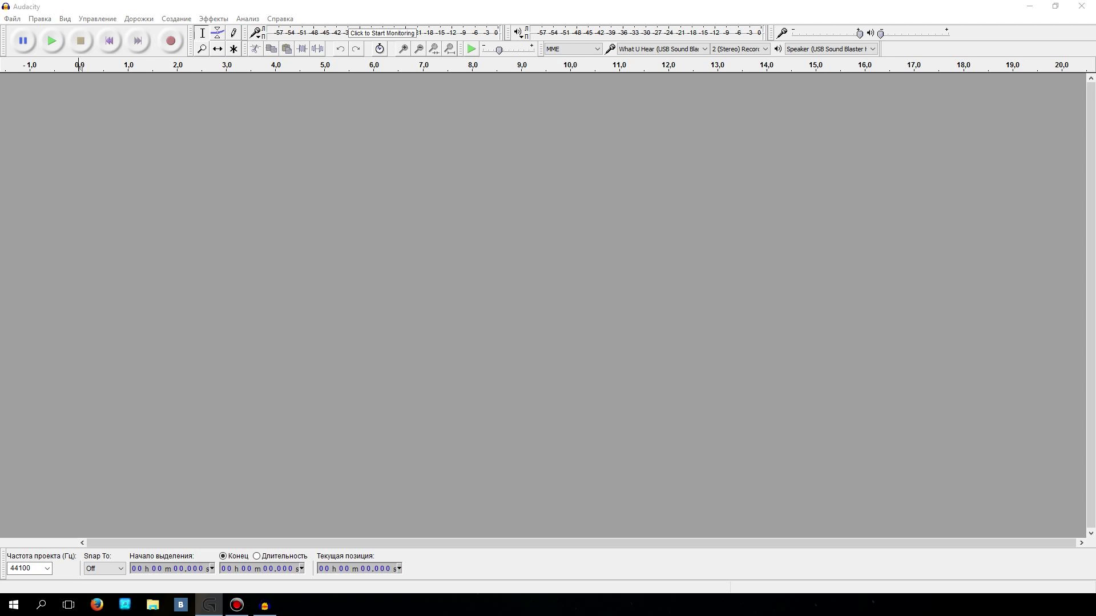
left_click(367, 208)
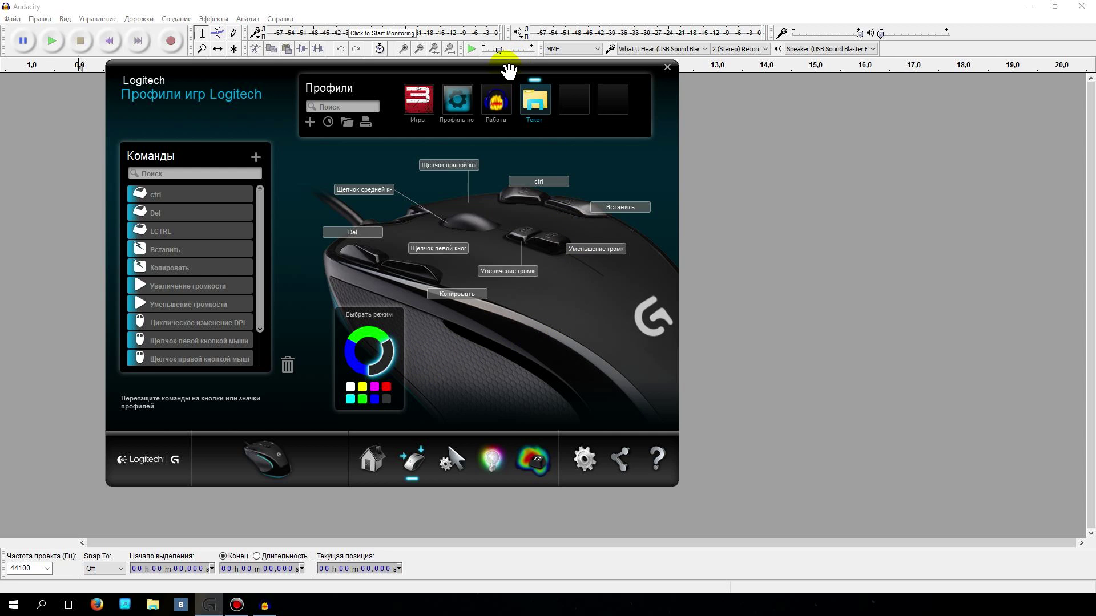
Open the default profile and cycle through its red, cyan and yellow modes to show each mode's button assignments.
left_click(459, 98)
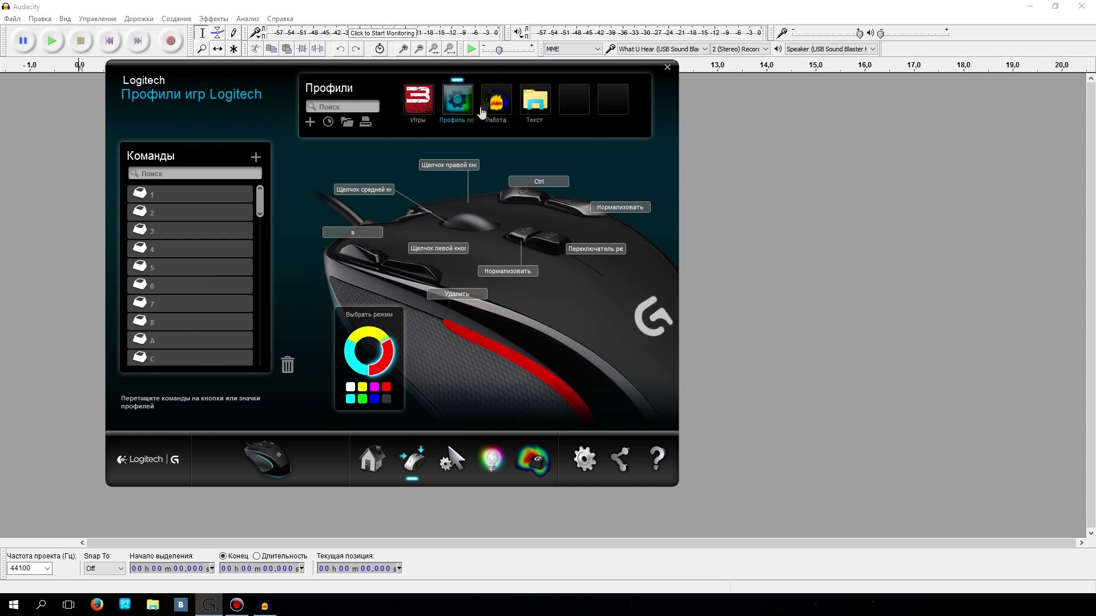
left_click(398, 344)
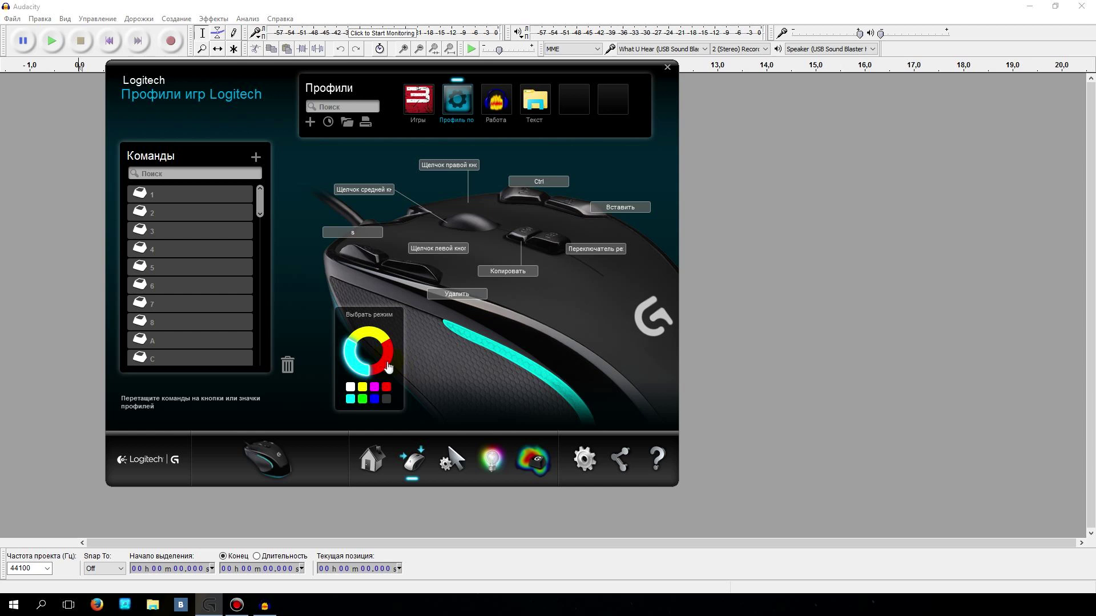
left_click(388, 366)
left_click(350, 365)
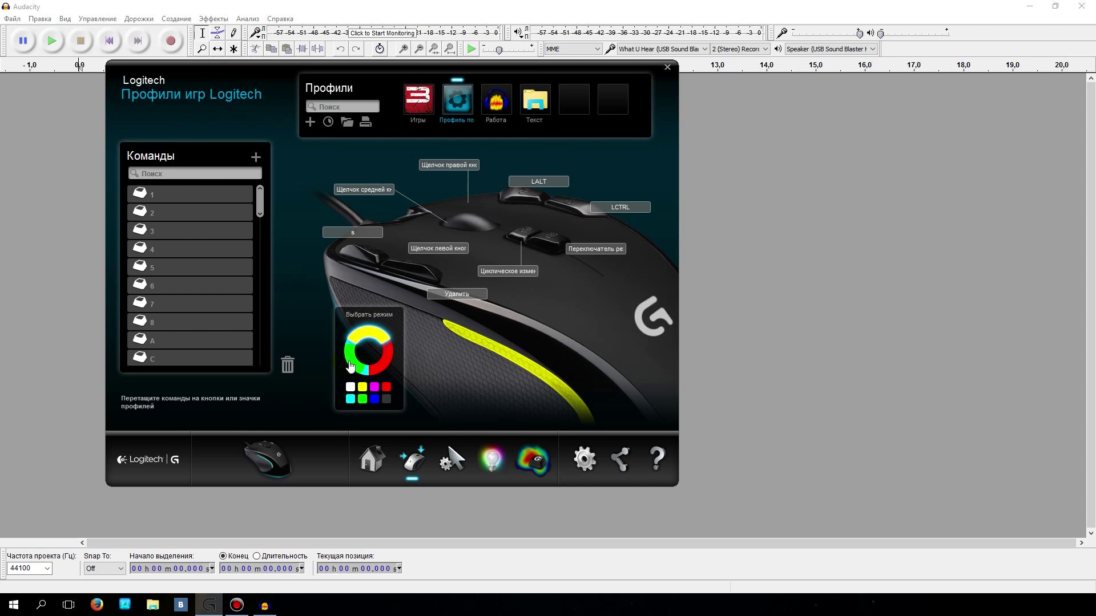
left_click(350, 366)
left_click(356, 341)
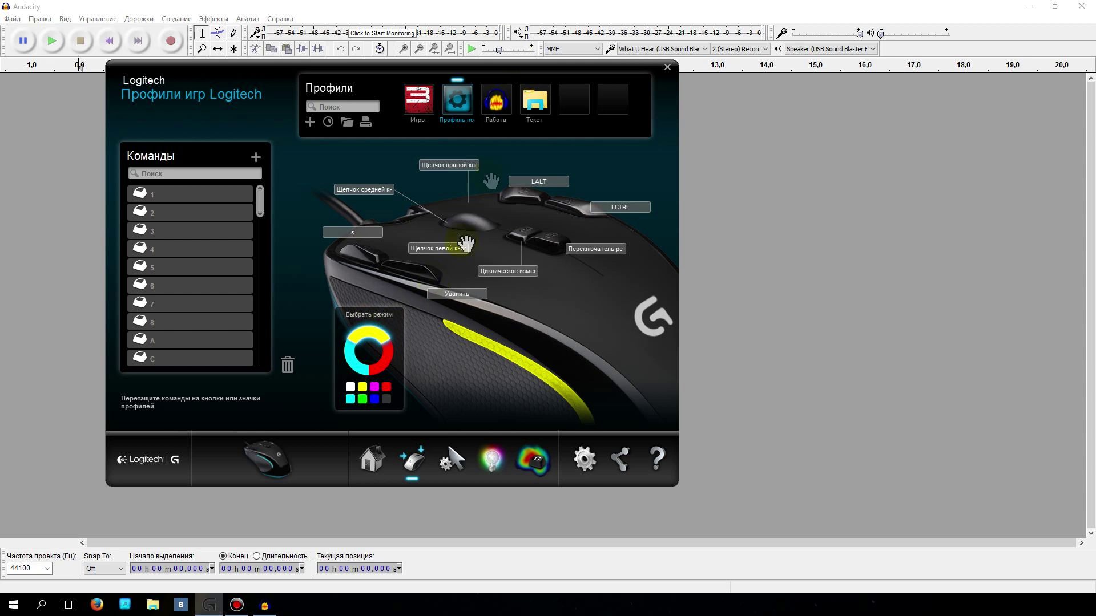
Check the Работа profile against Audacity, switch to Audacity and record a stereo track about 4.8 seconds long.
left_click(521, 4)
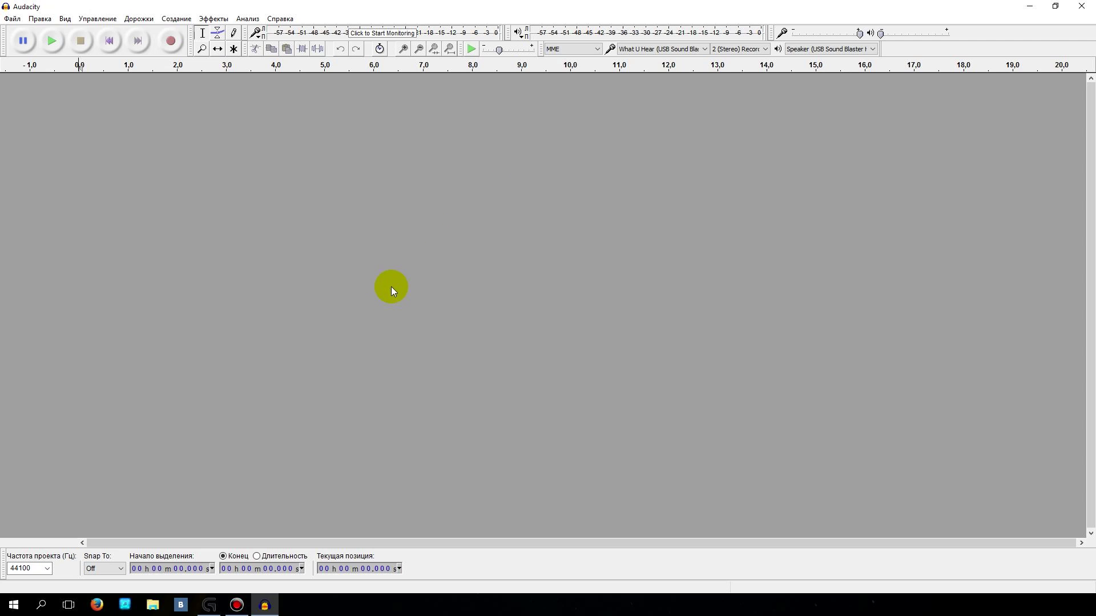
left_click(209, 605)
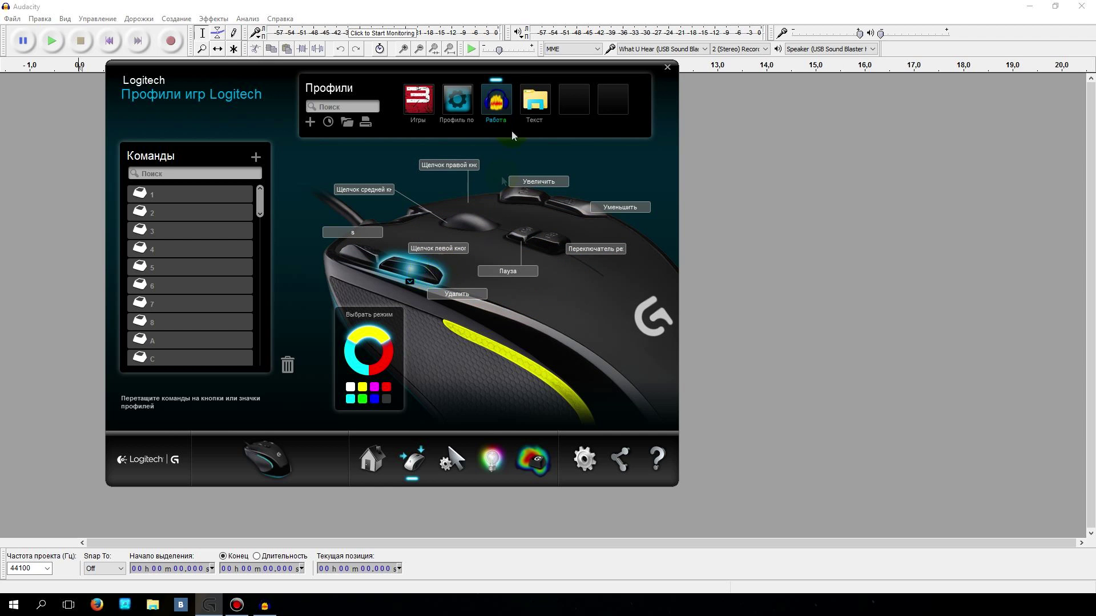
left_click(495, 4)
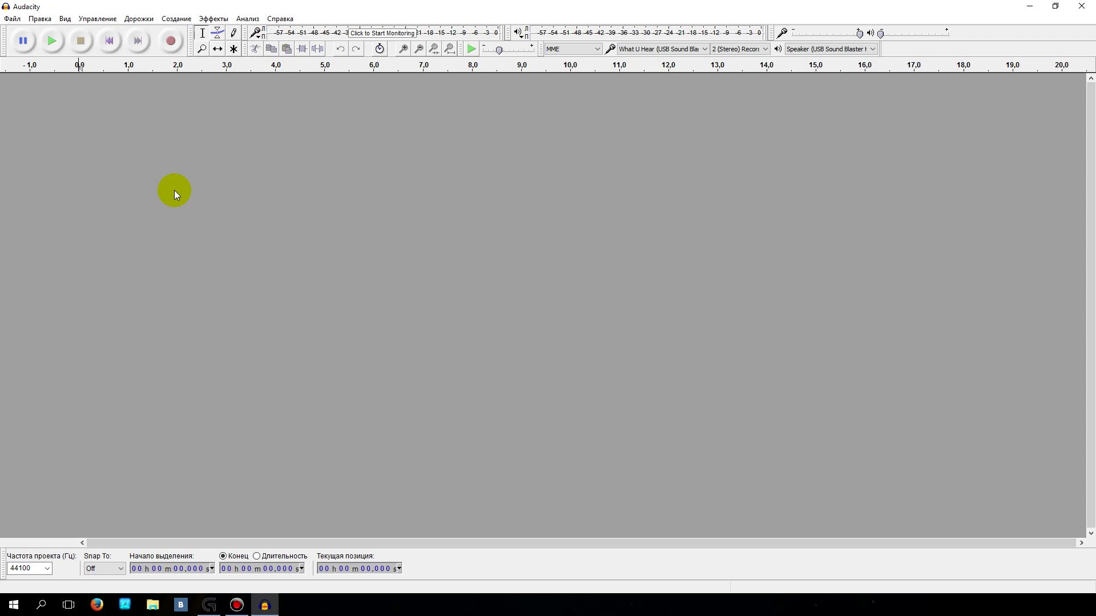
left_click(162, 48)
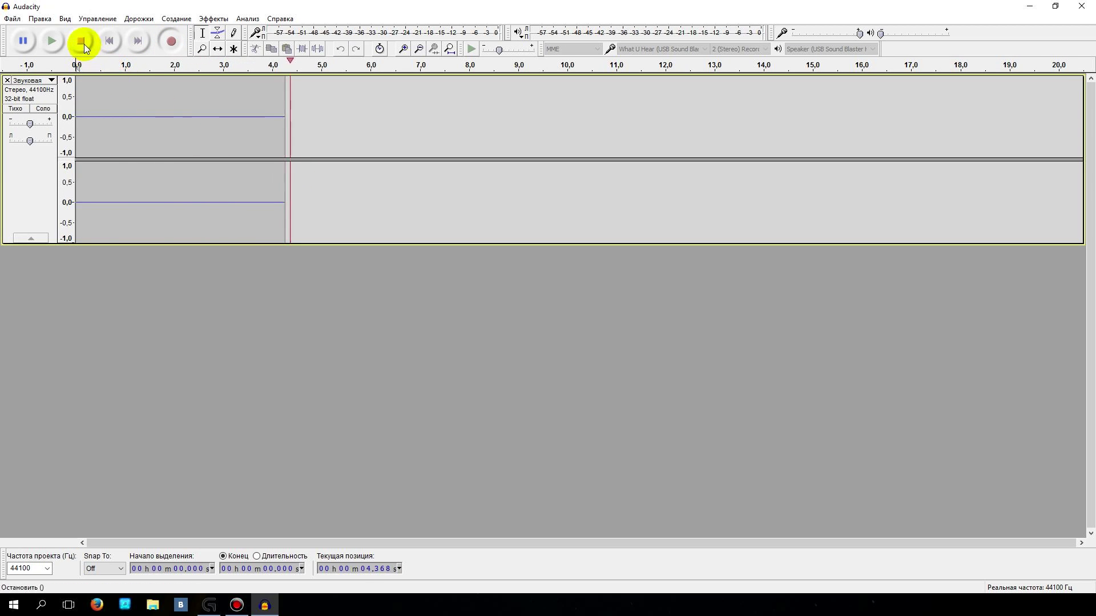
left_click(83, 42)
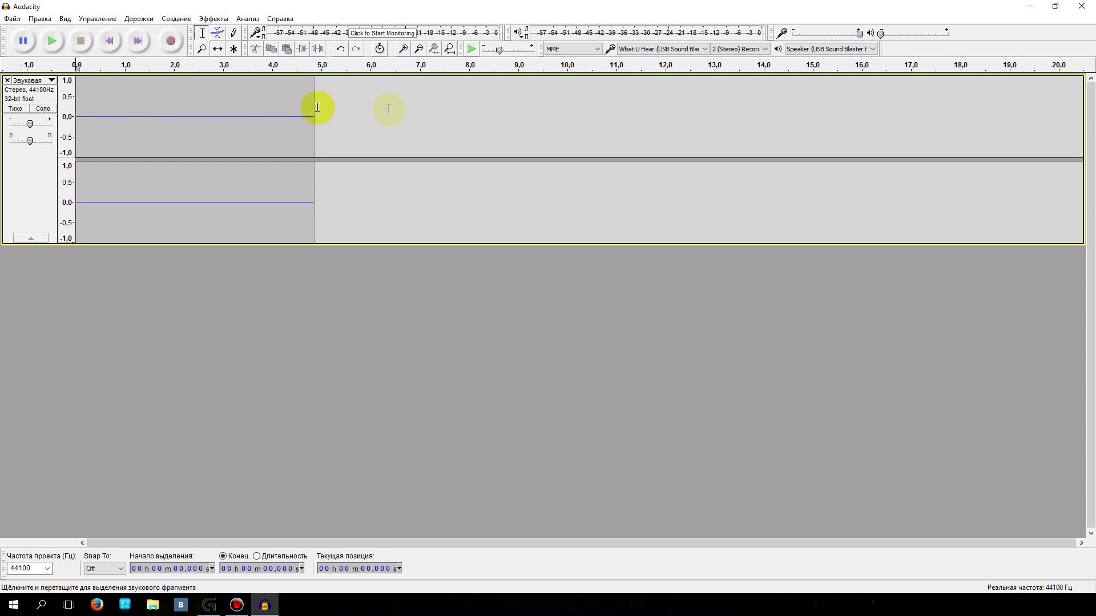
Zoom in and out repeatedly on the recorded track's timeline to demonstrate the zoom commands.
left_click(403, 48)
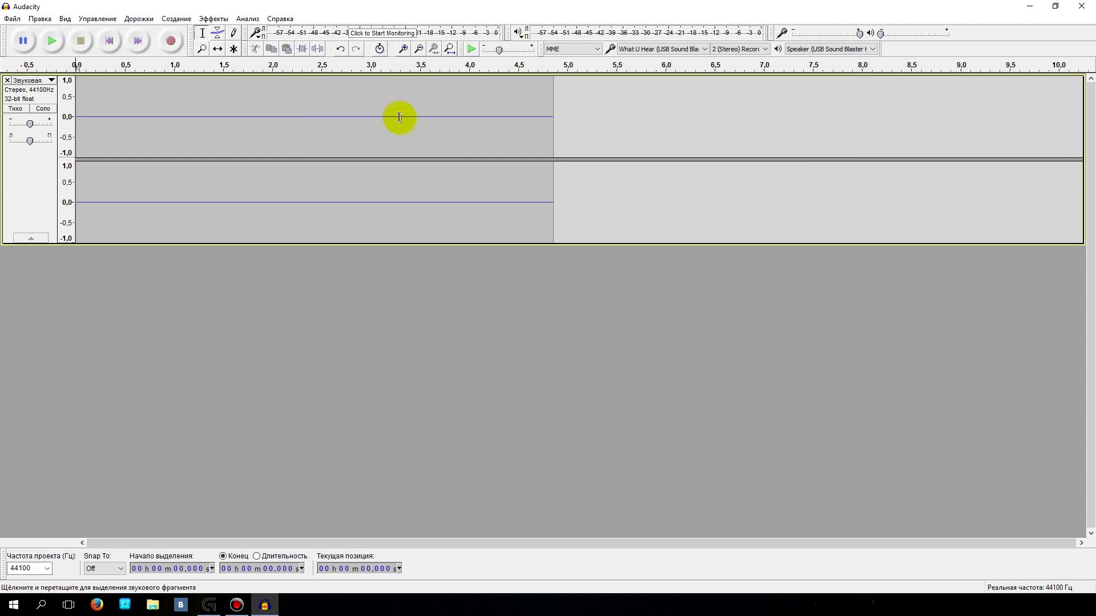
key("ctrl+1")
key("ctrl+3")
key("ctrl+3")
key("ctrl+1")
key("ctrl+3")
key("ctrl+1")
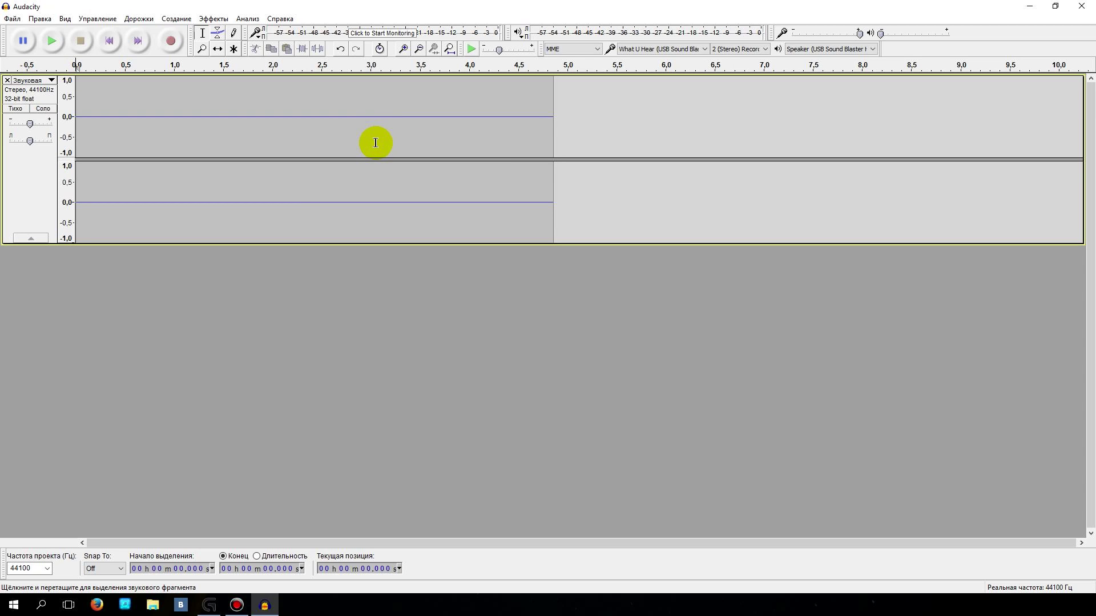
Start and stop playback of the recorded track.
key("space")
key("space")
key("space")
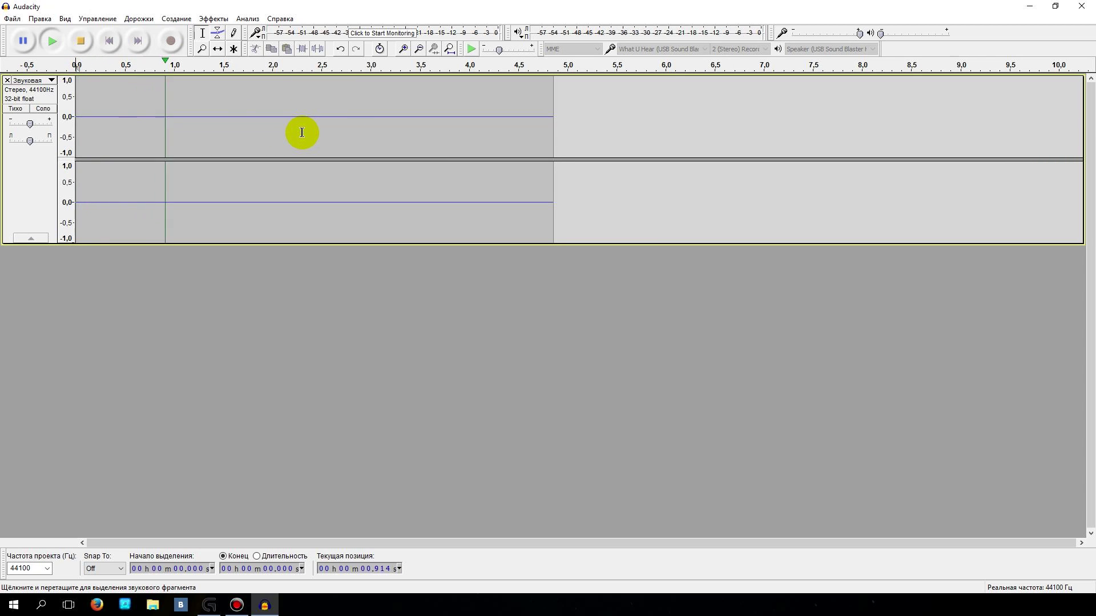
Select the track section from about 1.04 to 2.57 seconds and delete it.
left_click(178, 106)
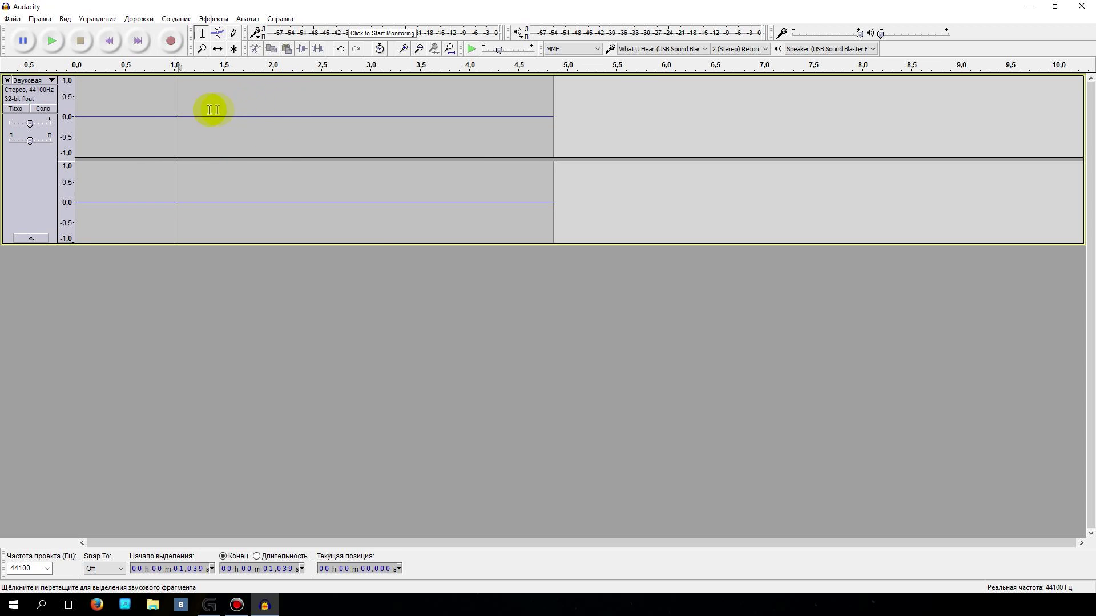
left_click_drag(178, 111, 327, 116)
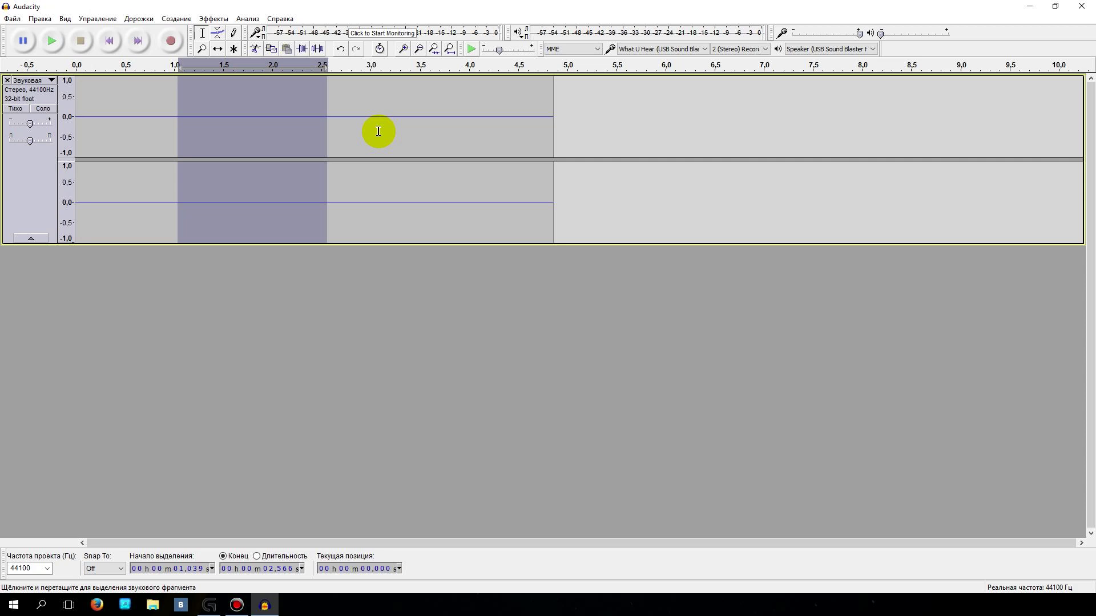
key("Delete")
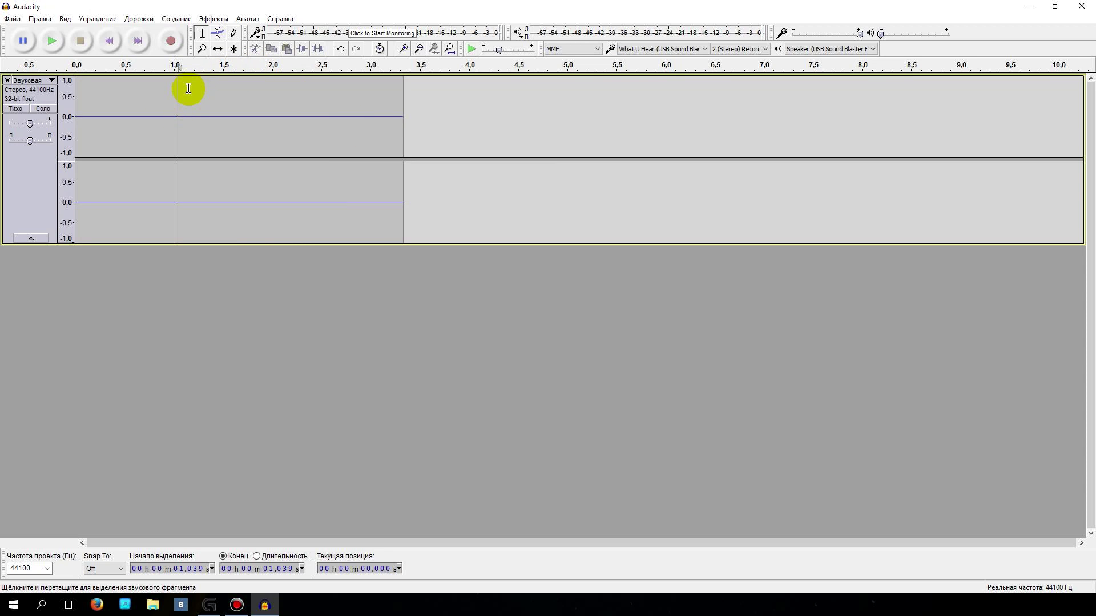
Show the Работа profile in Logitech Gaming Software and close Audacity without saving the recording.
left_click(211, 606)
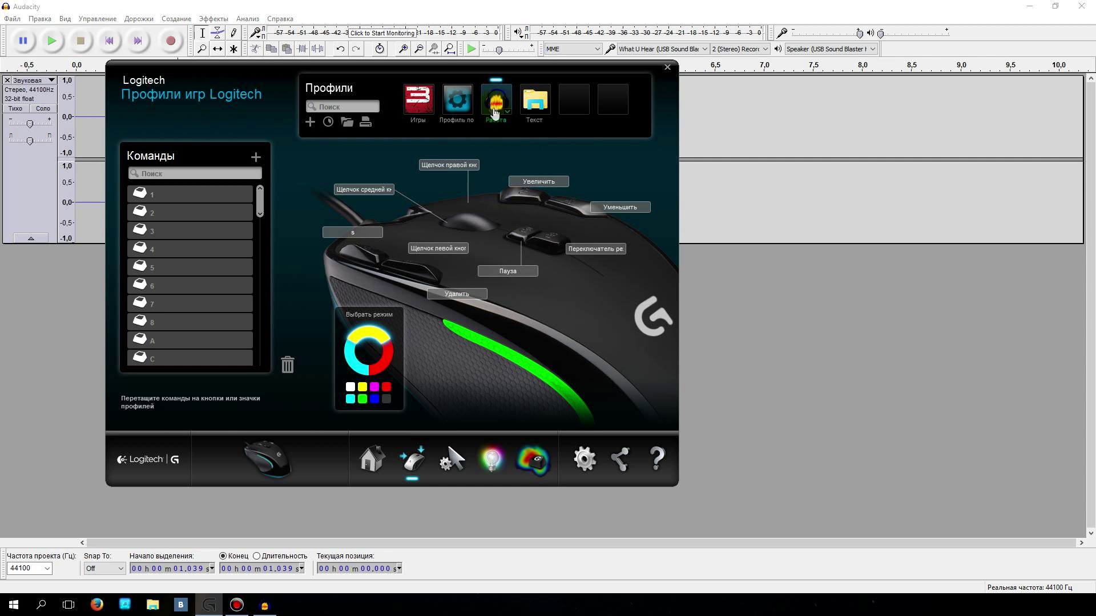
left_click(1082, 6)
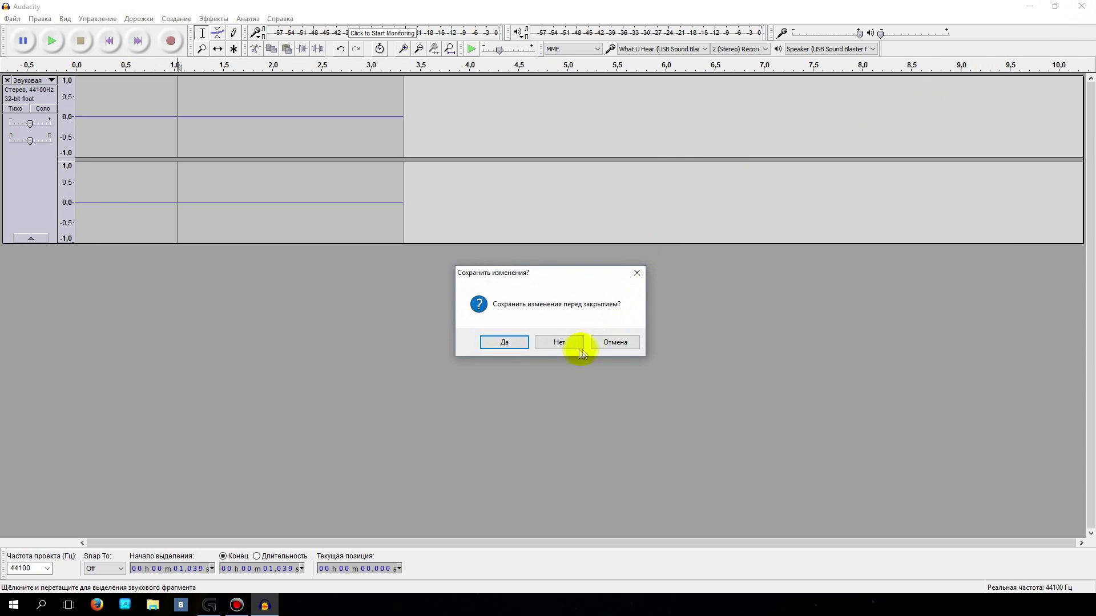
left_click(565, 343)
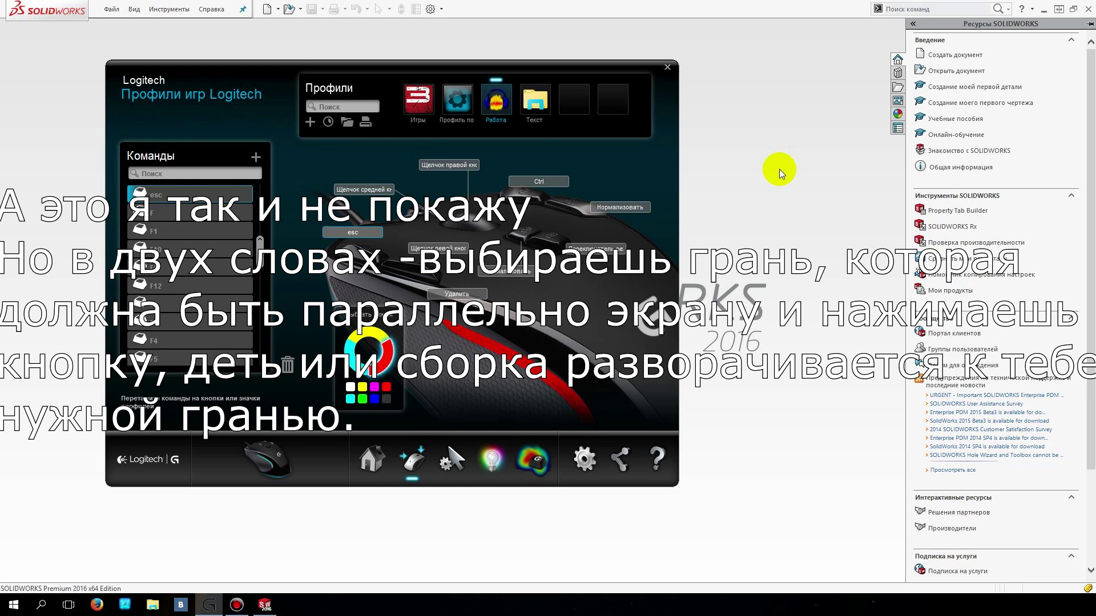
Bring SolidWorks to the front and create a new part document.
key("alt+F4")
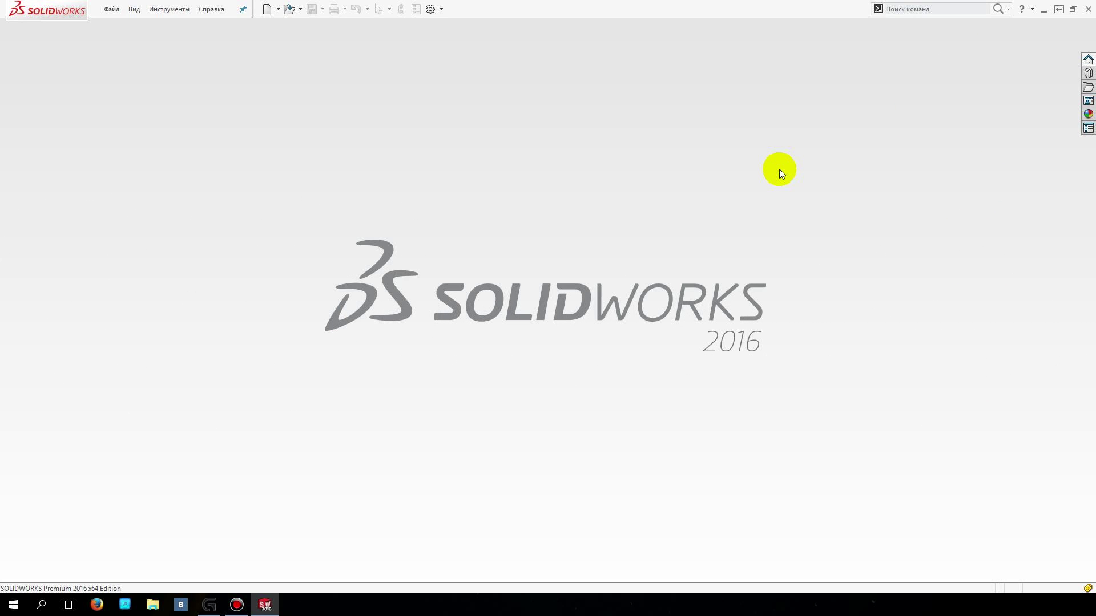
left_click(265, 10)
left_click(572, 397)
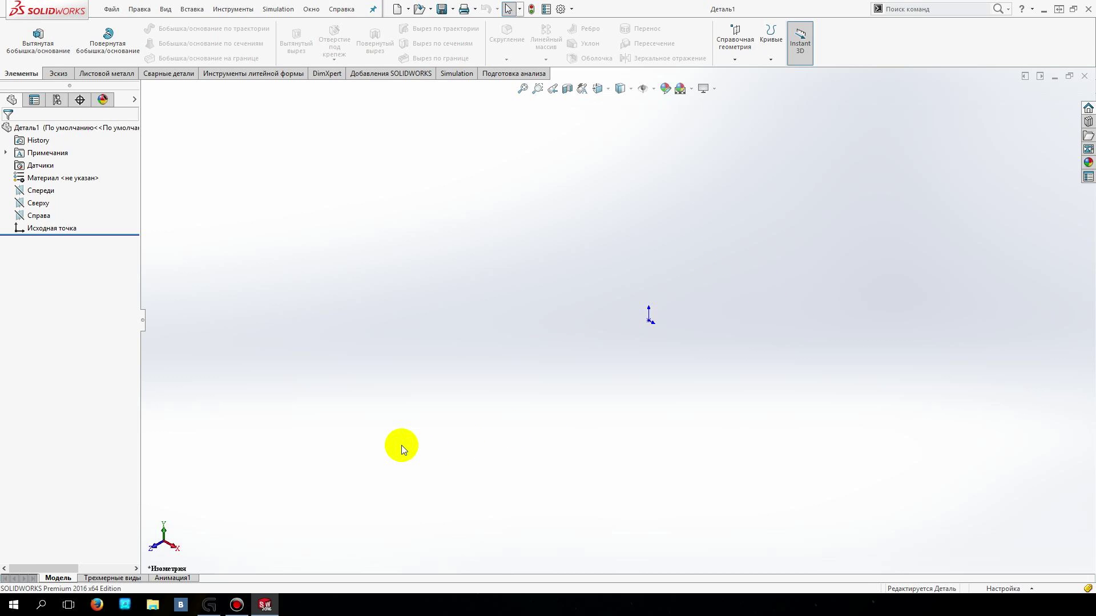
Switch between SolidWorks and Logitech Gaming Software to view the Работа profile's assignments for the new part's session.
left_click(209, 605)
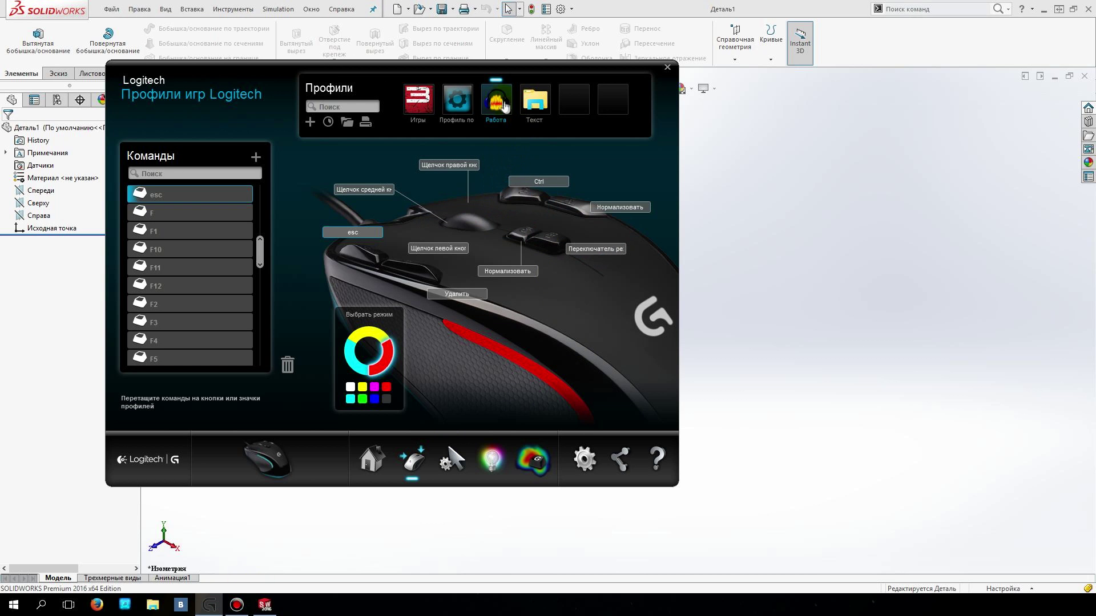
left_click(721, 204)
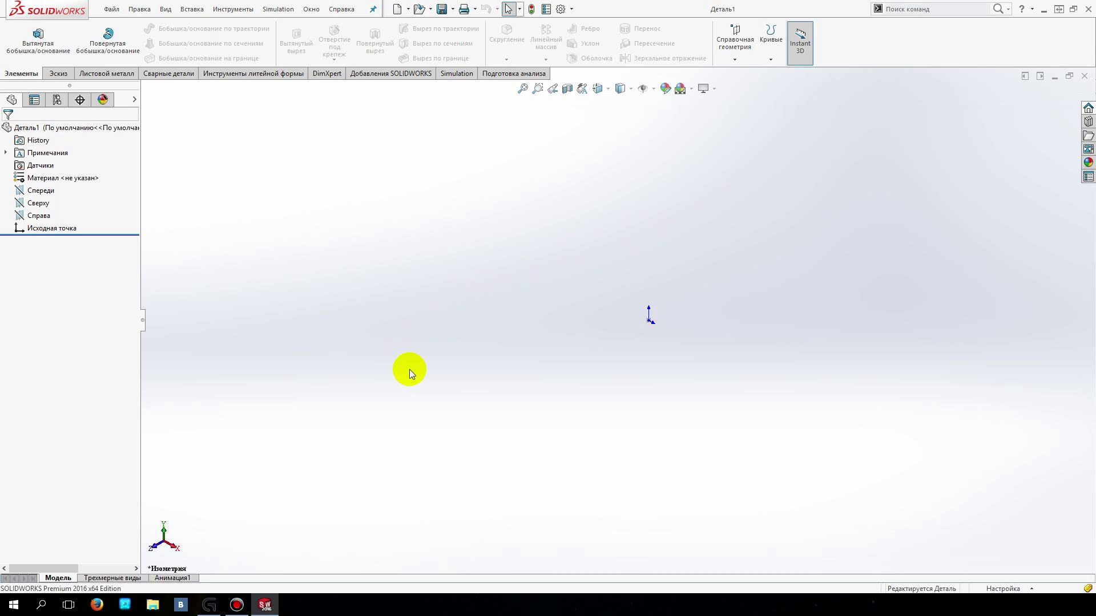
left_click(208, 605)
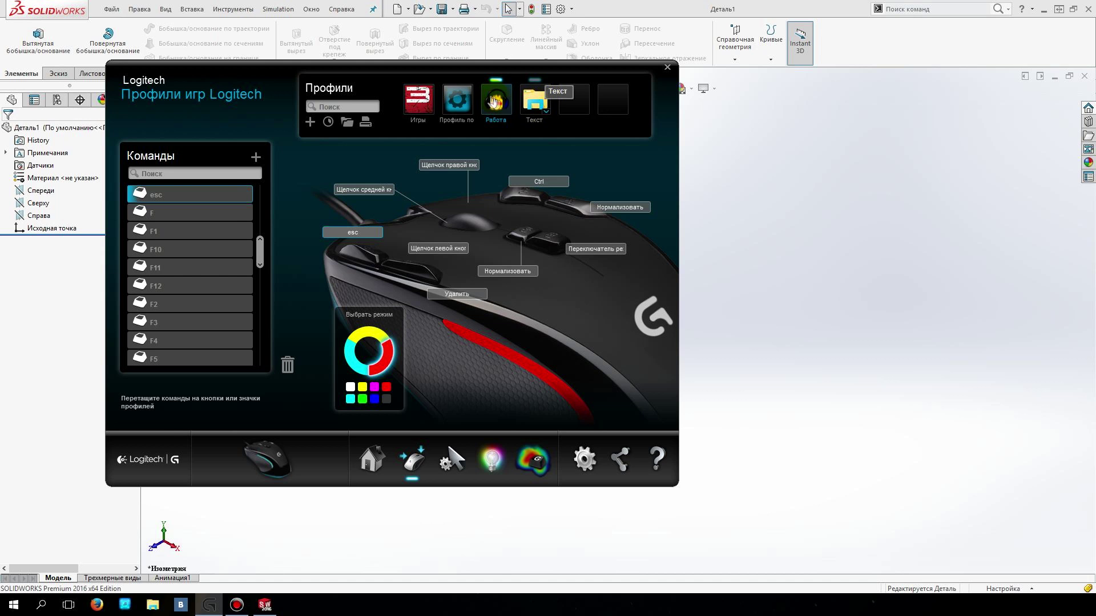
Open the Работа profile's properties and examine its linked applications, highlighting the SolidWorks executable in the list.
double_click(491, 101)
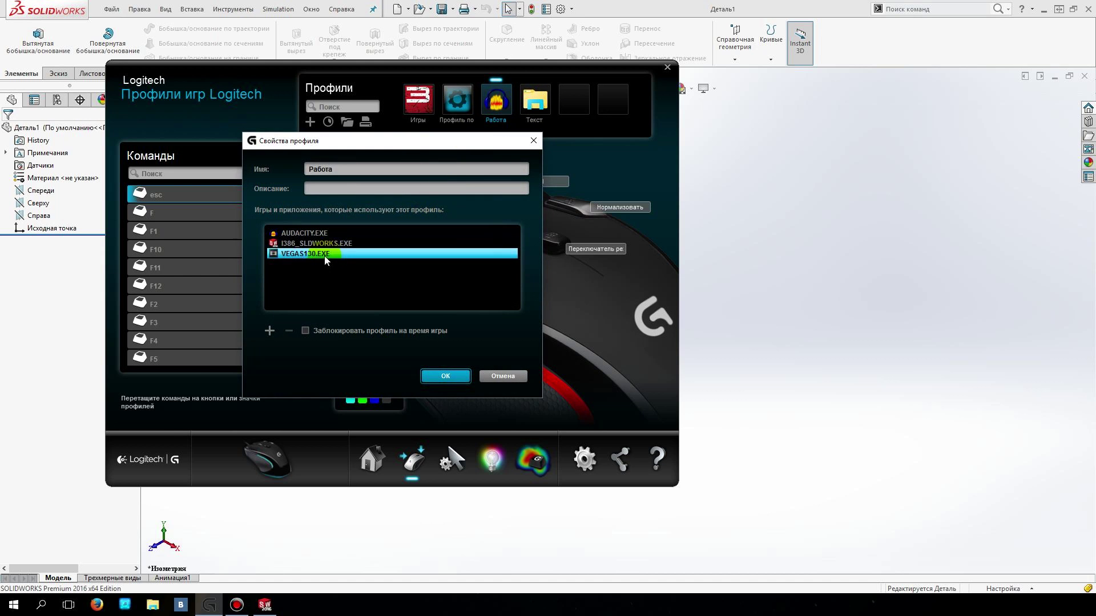
left_click(334, 244)
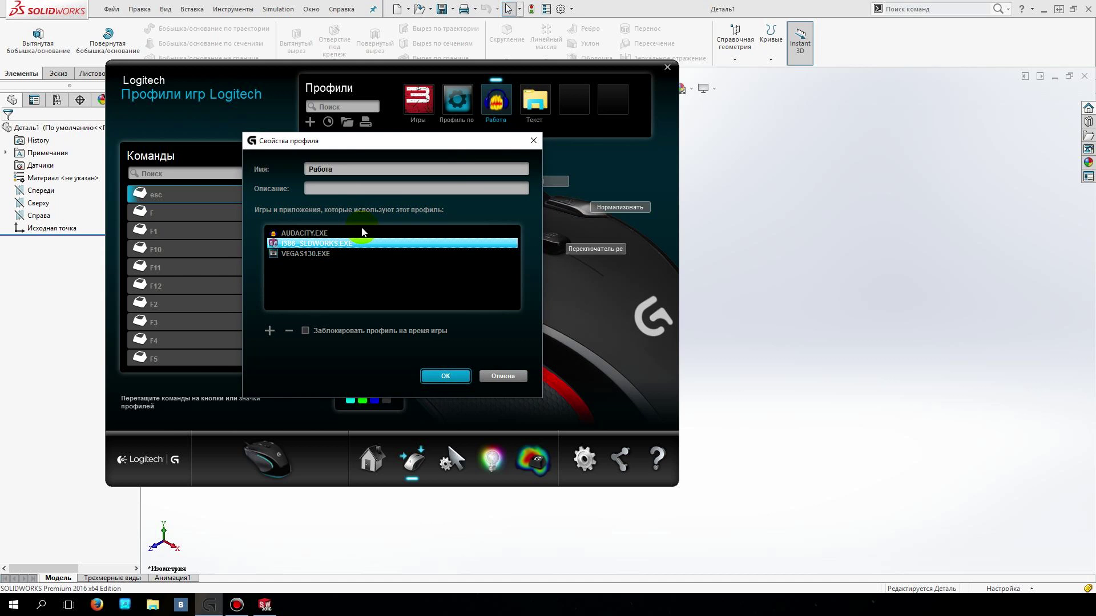
left_click(365, 269)
left_click(355, 245)
Show the file browser for linking another executable to the Работа profile, cancel it, and close the properties and the software window.
left_click(270, 330)
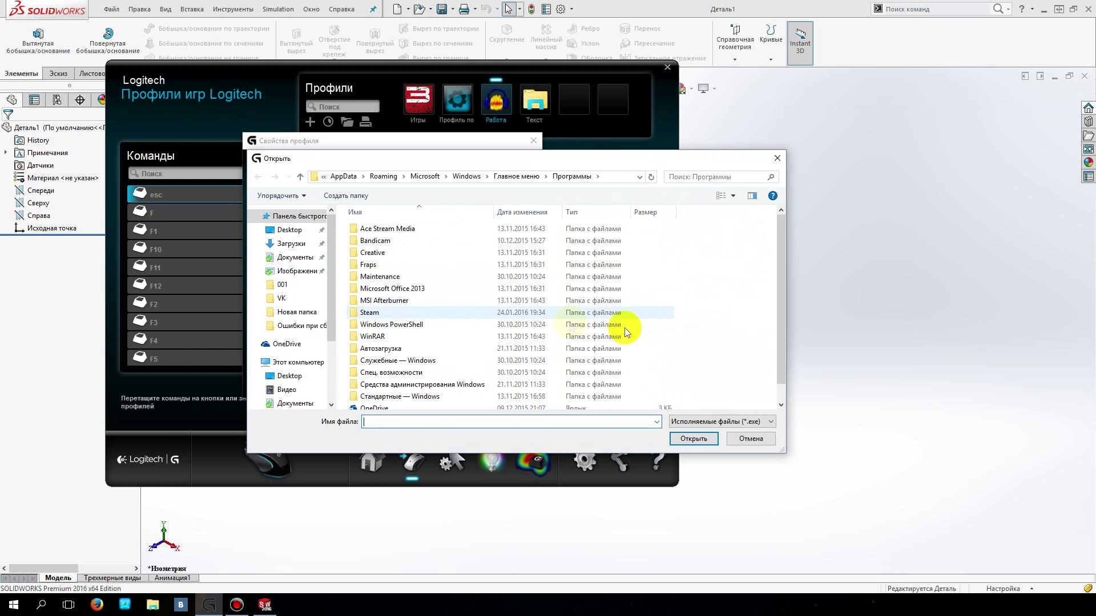
scroll(765, 294, "down", 1)
scroll(762, 296, "up", 1)
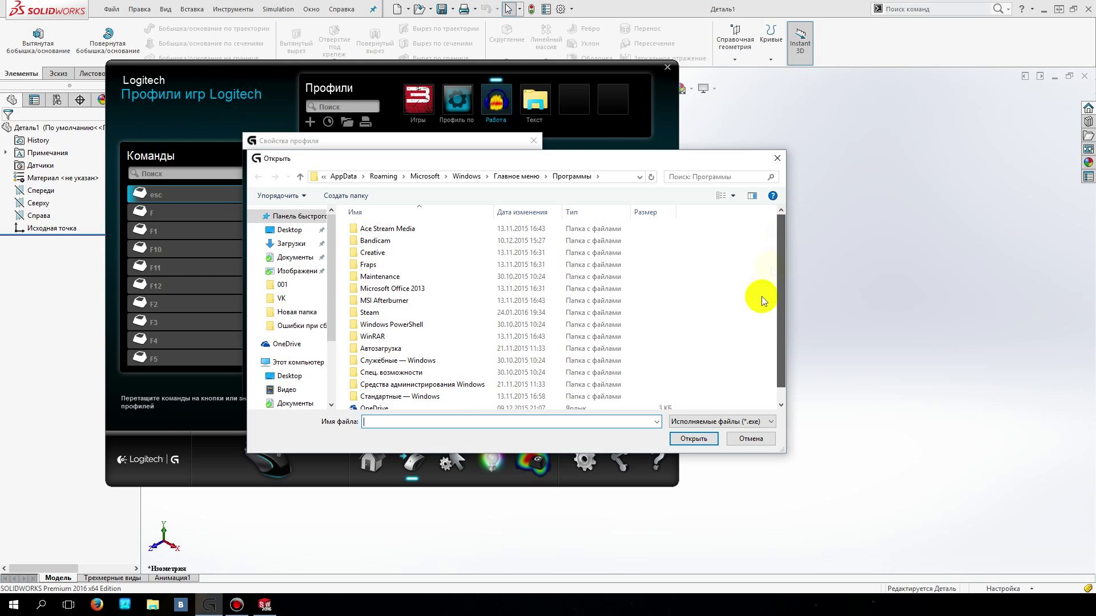
left_click(739, 439)
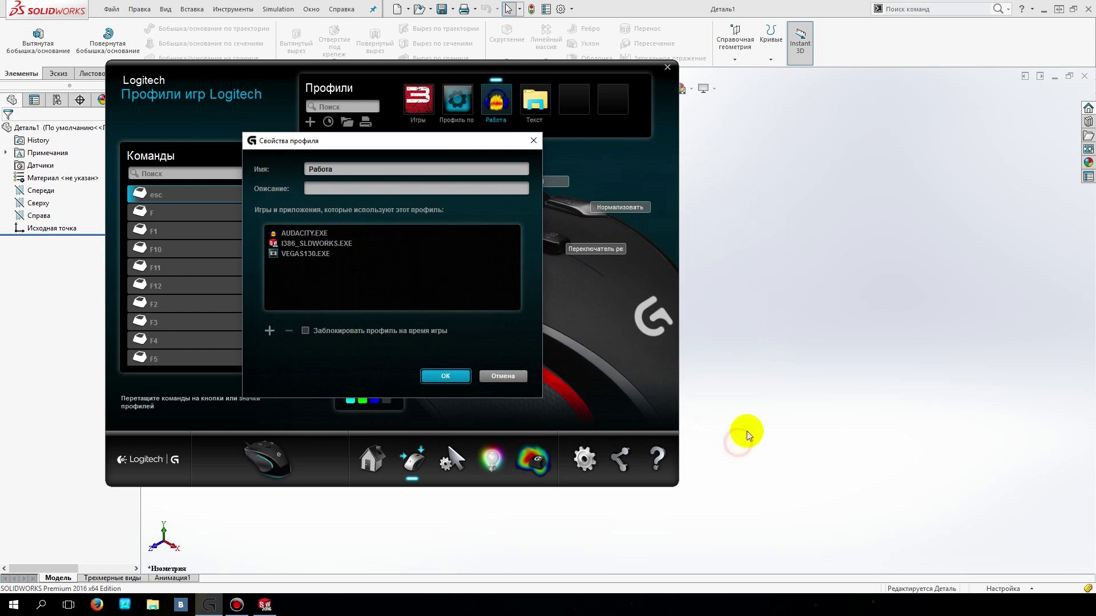
left_click(470, 375)
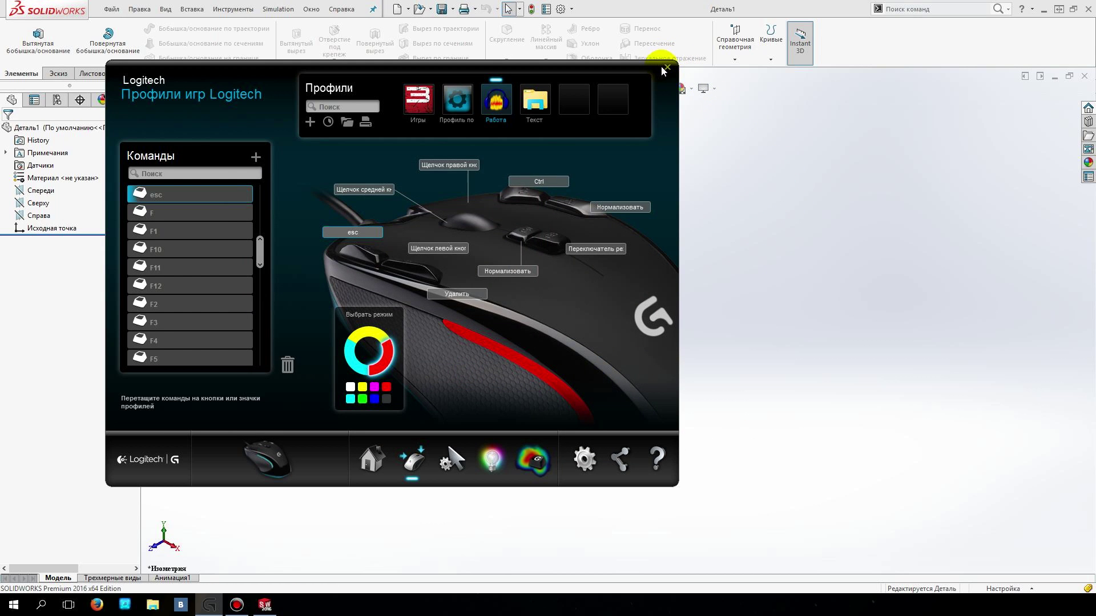
left_click(667, 67)
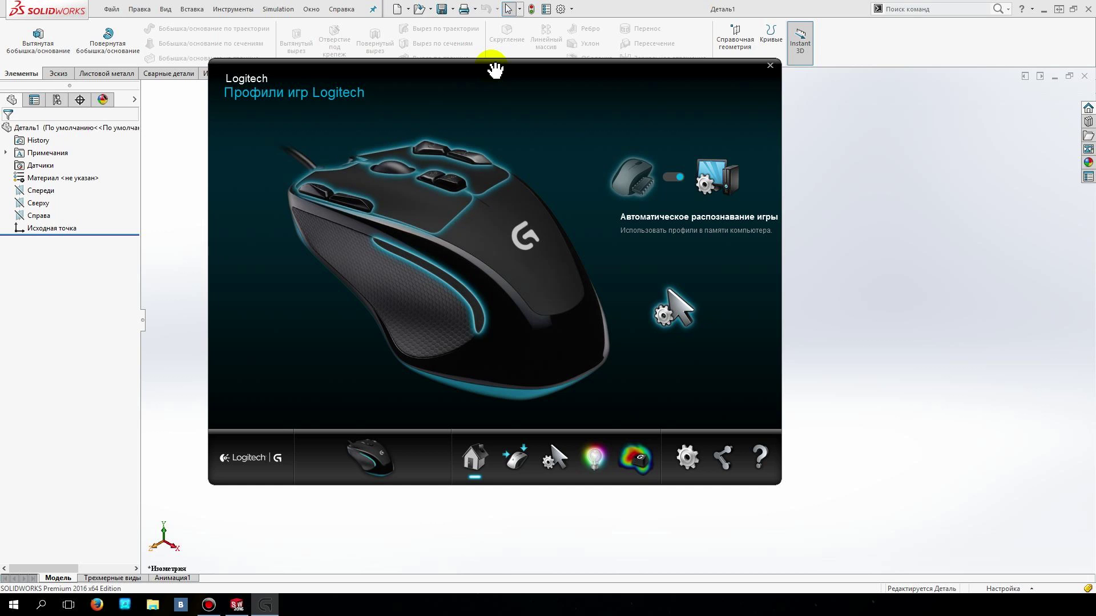
Set Работа as the default profile on the mouse's button assignment page and bring SolidWorks to the front.
left_click(513, 467)
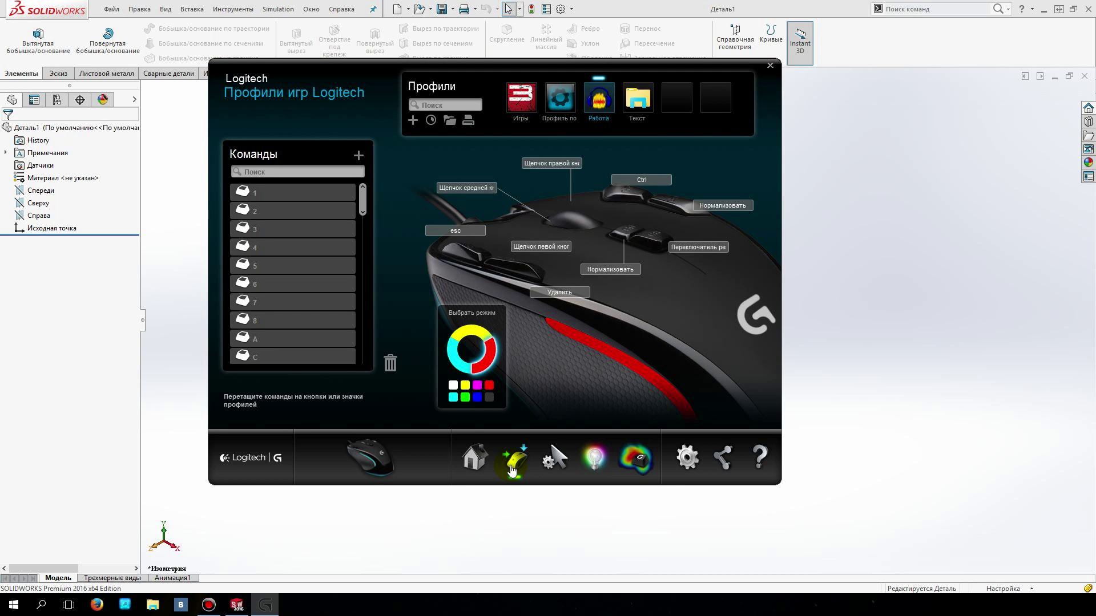
right_click(606, 99)
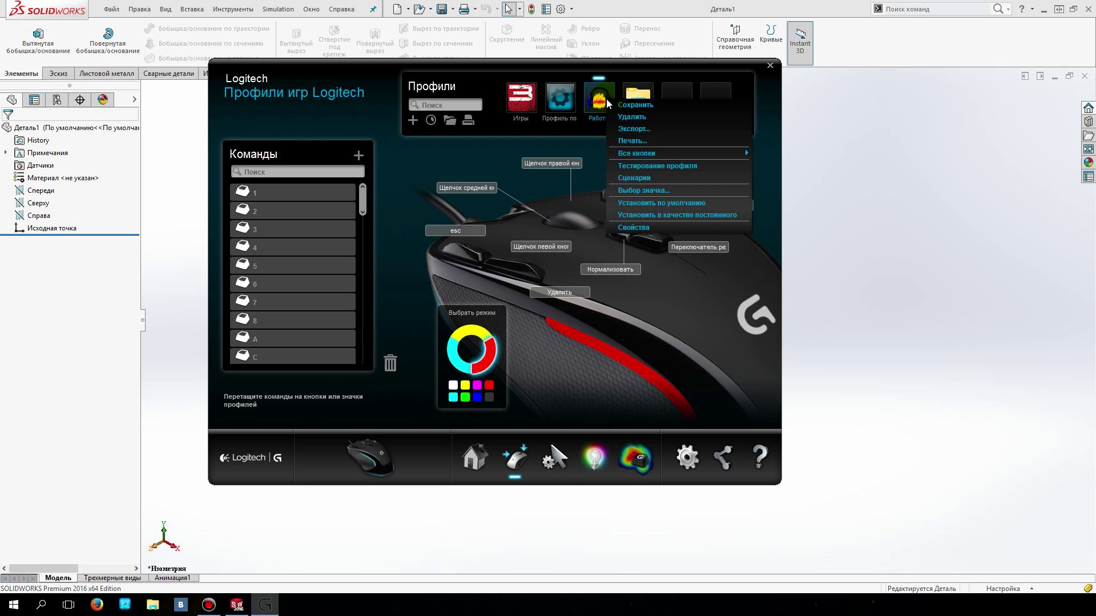
left_click(659, 203)
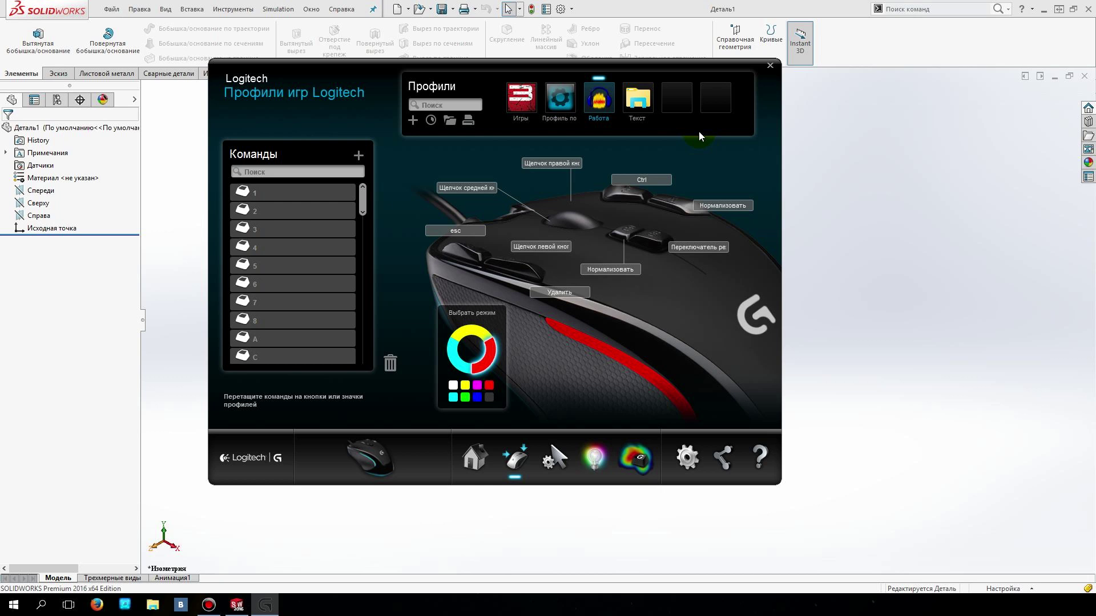
left_click(957, 169)
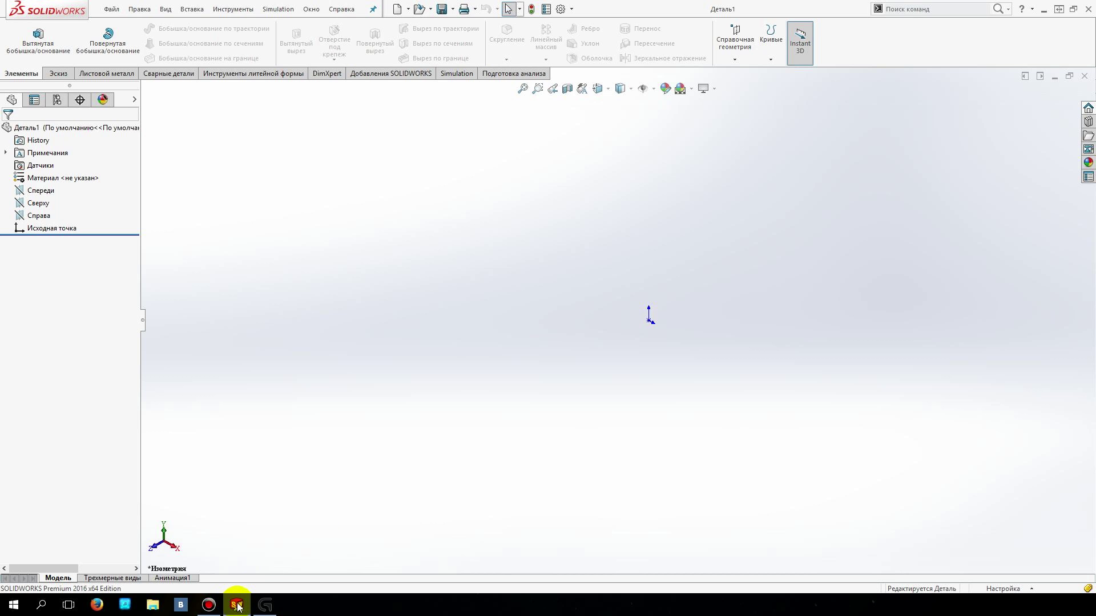
Switch to Logitech Gaming Software, set the Текст profile as the default, and return to SolidWorks.
left_click(260, 609)
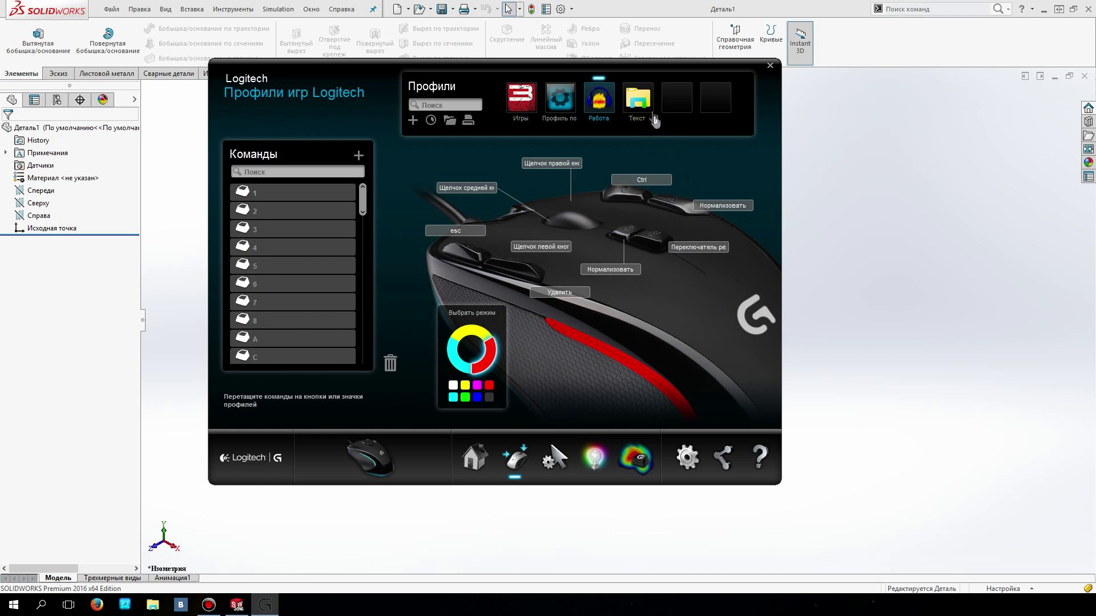
left_click(637, 100)
right_click(638, 101)
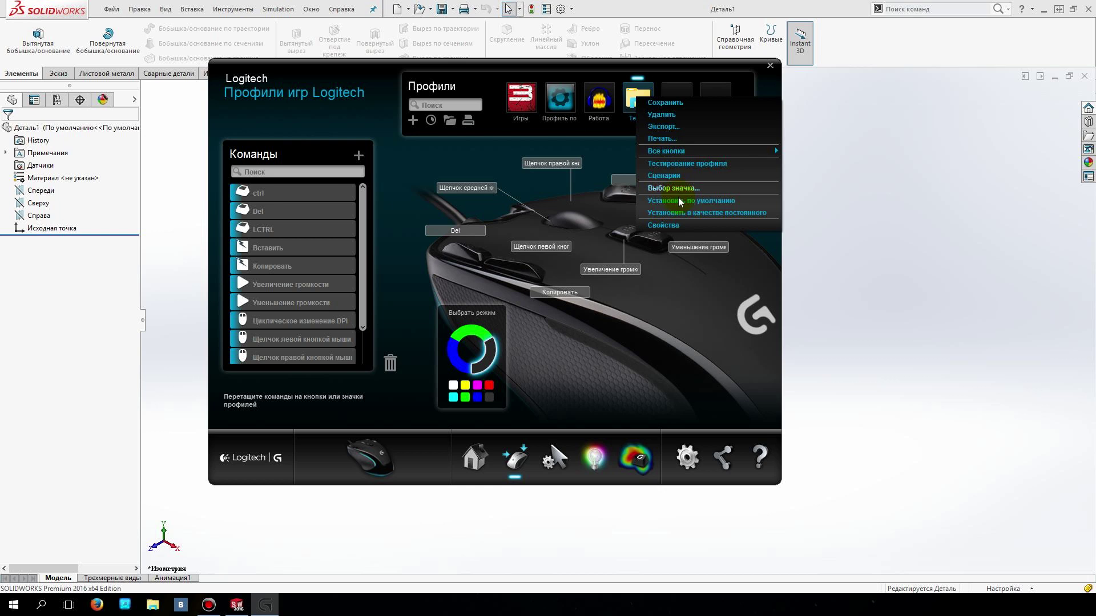
left_click(669, 204)
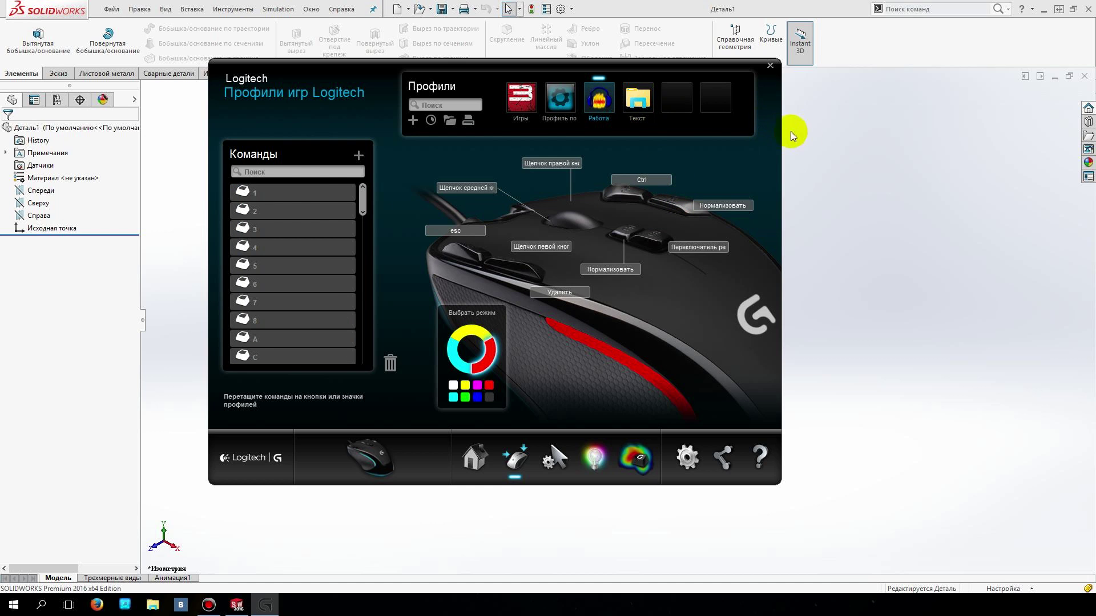
left_click(841, 156)
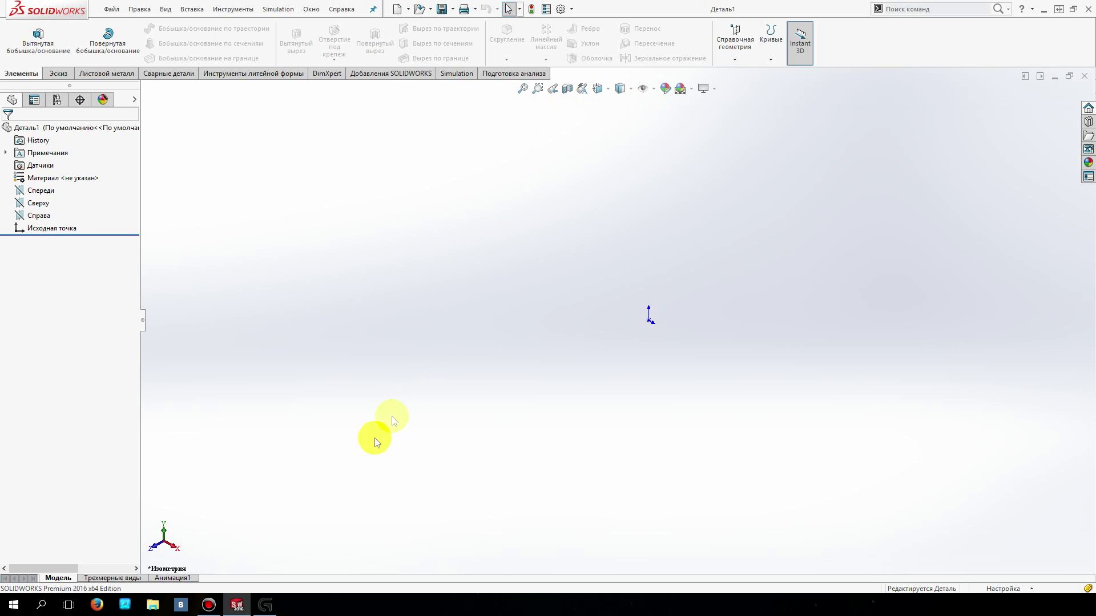
Show the default-profile option for Работа in Logitech Gaming Software and return to the empty SolidWorks part.
left_click(264, 605)
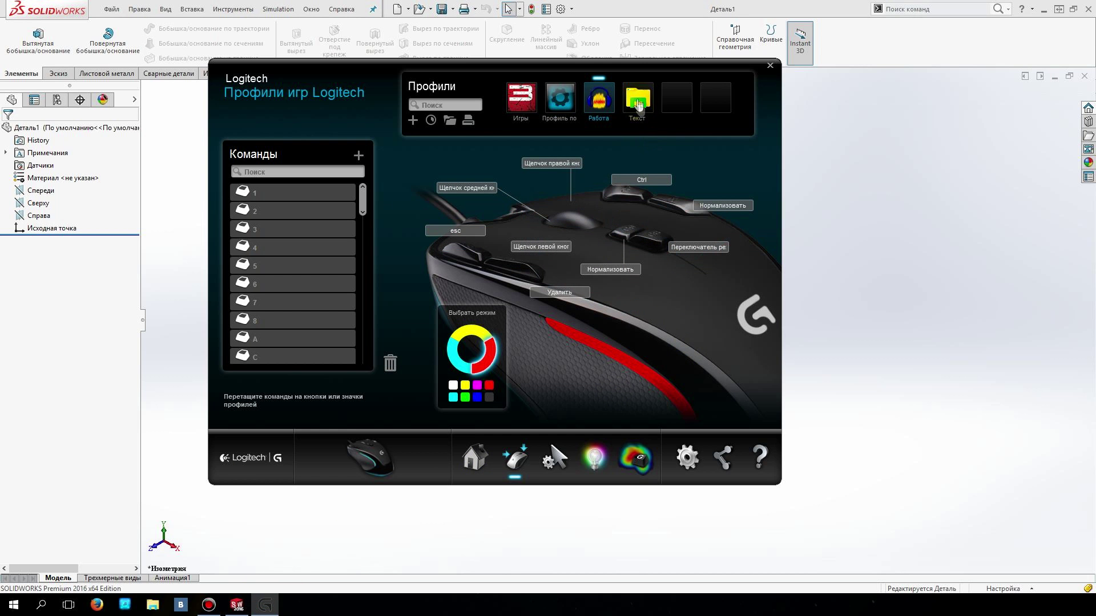
left_click(610, 110)
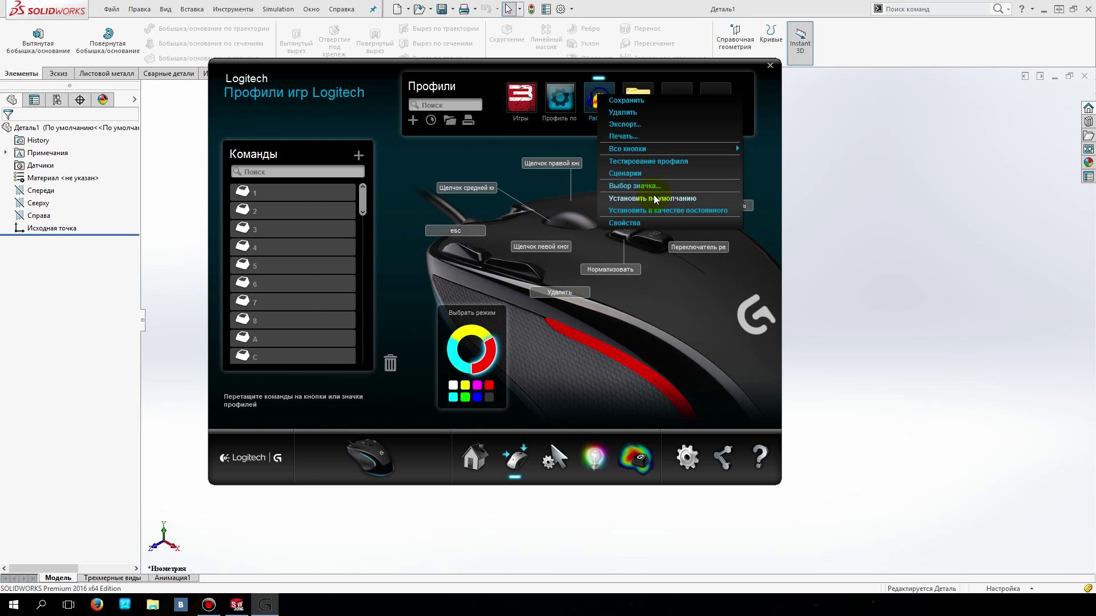
left_click(949, 106)
left_click(889, 50)
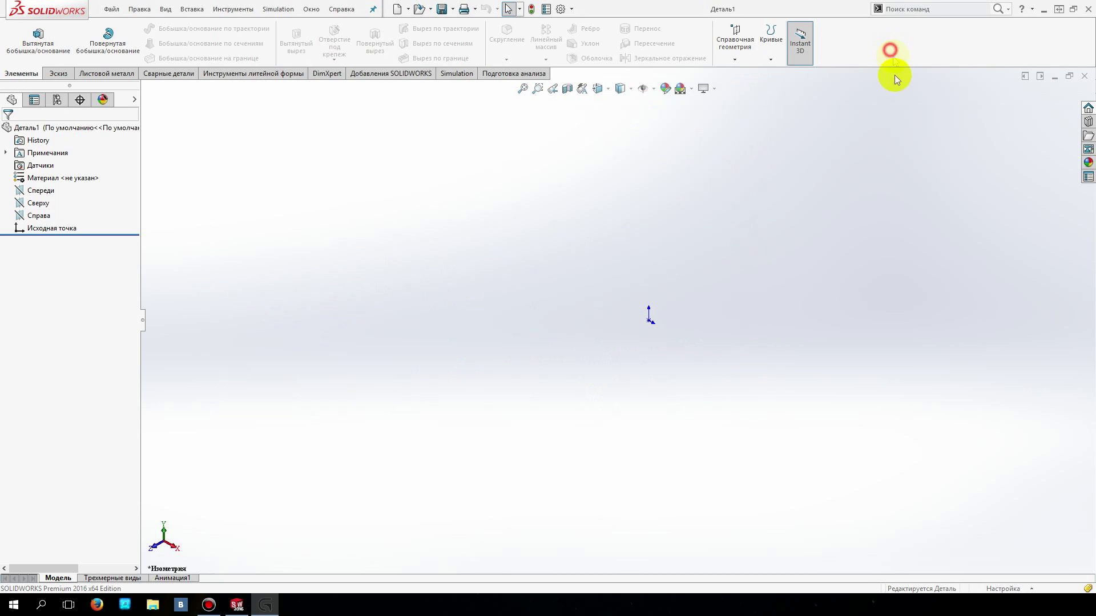
left_click(871, 167)
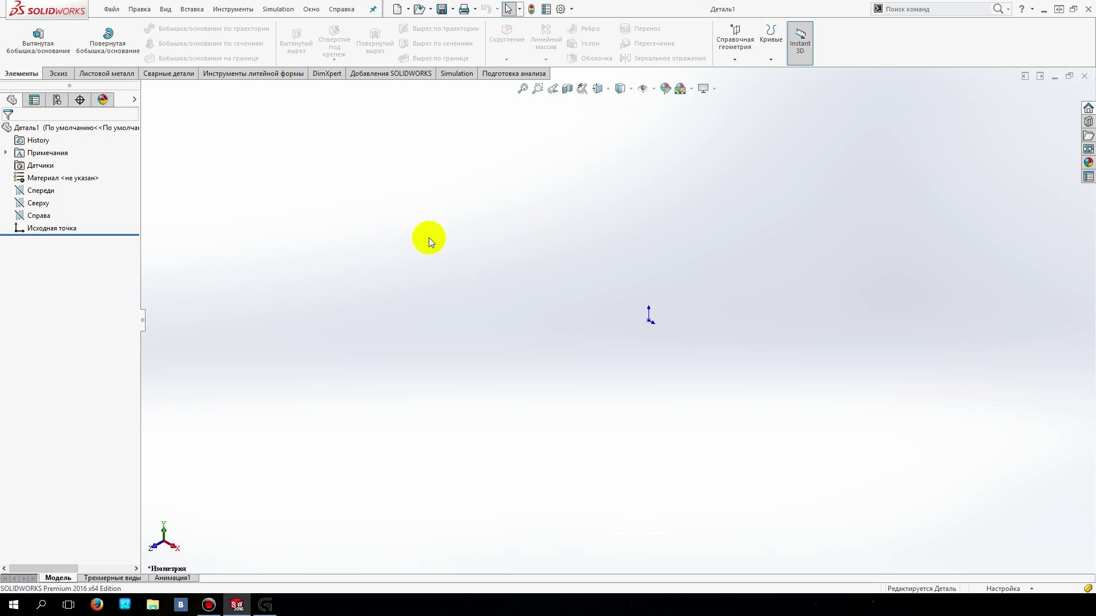
Start a new sketch on the front plane (Спереди).
left_click(29, 192)
left_click(33, 175)
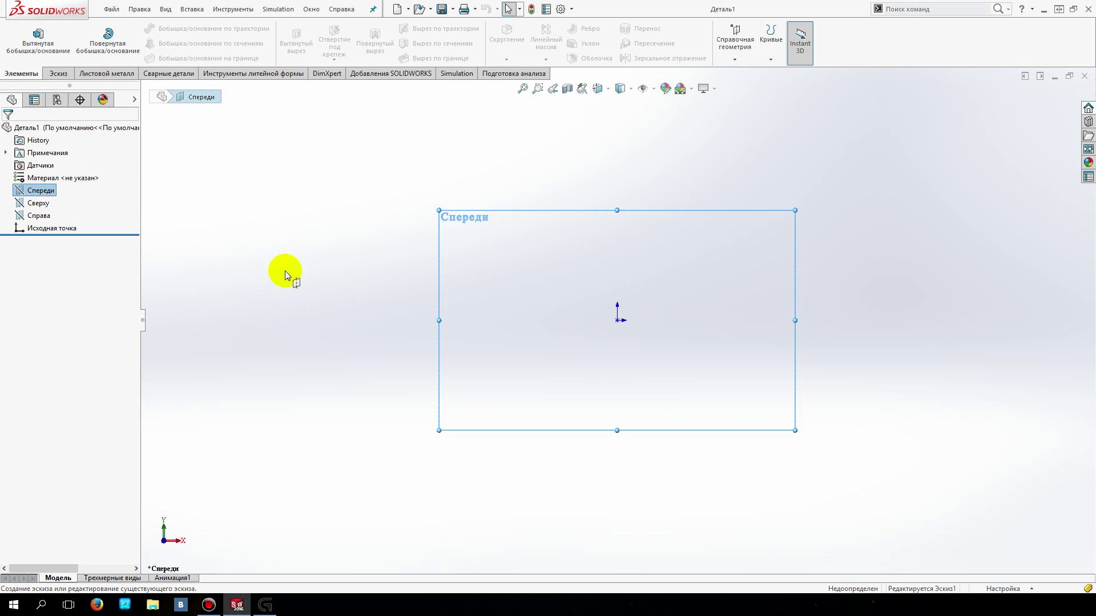
Draw a horizontal line about 205 mm long and a vertical line about 147 mm long crossing at the origin.
left_click(93, 28)
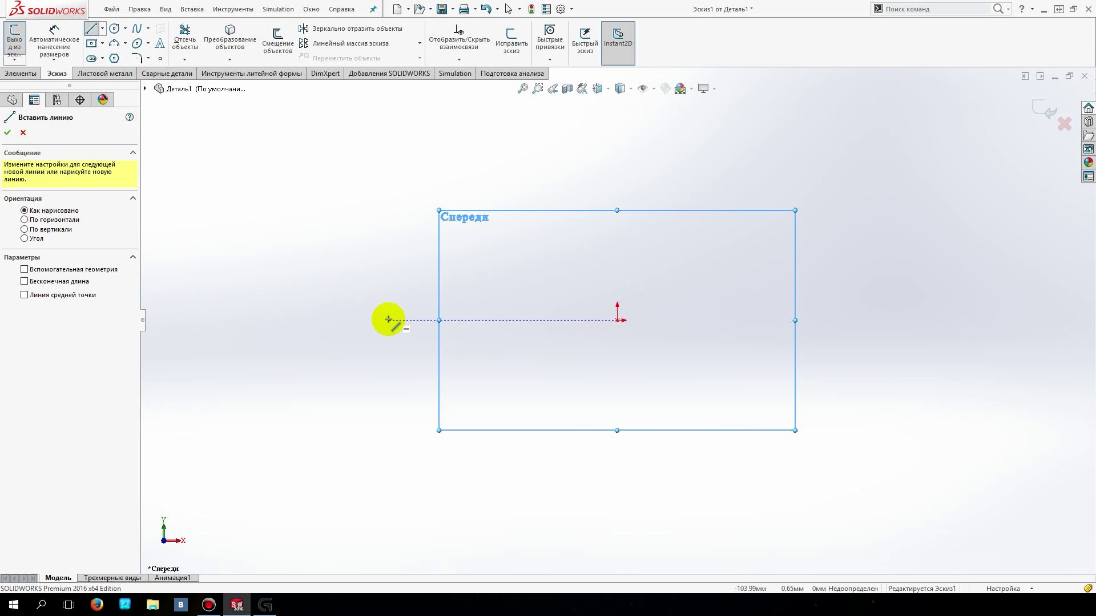
left_click_drag(388, 320, 840, 320)
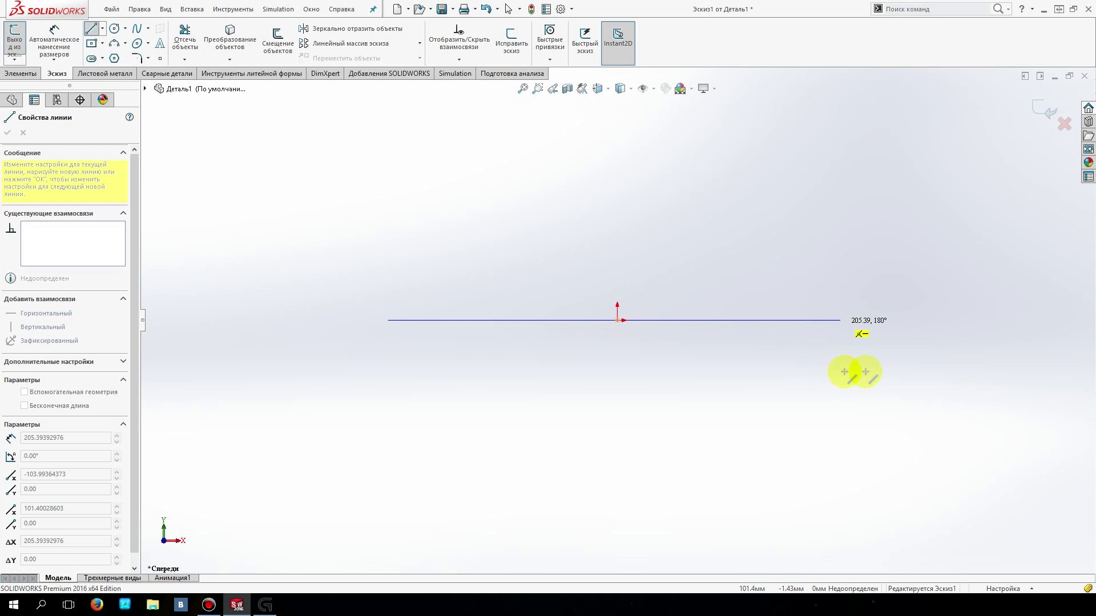
double_click(836, 368)
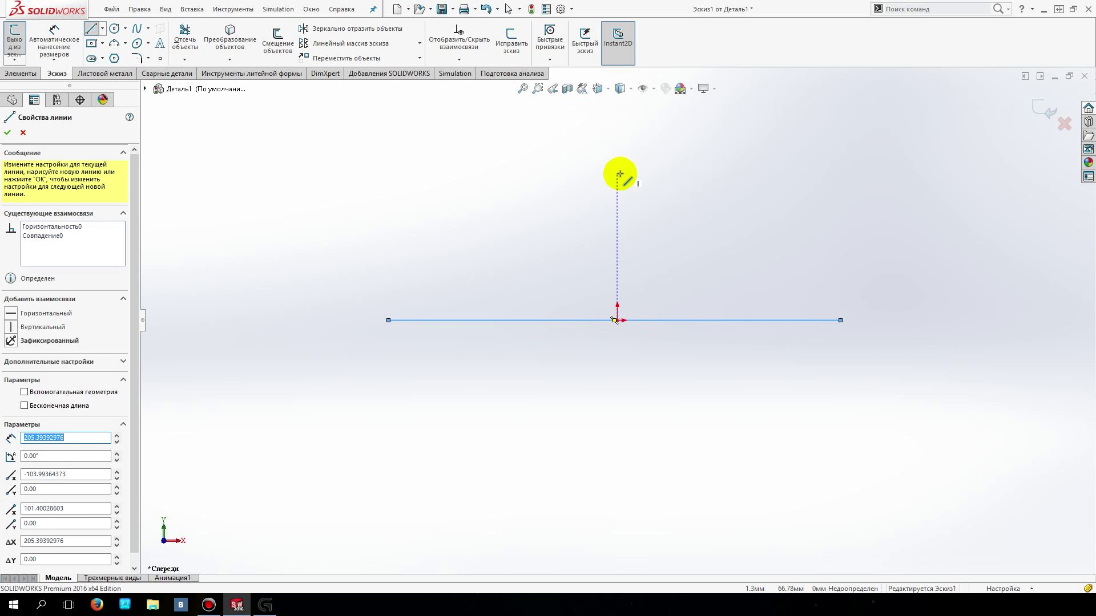
left_click(618, 174)
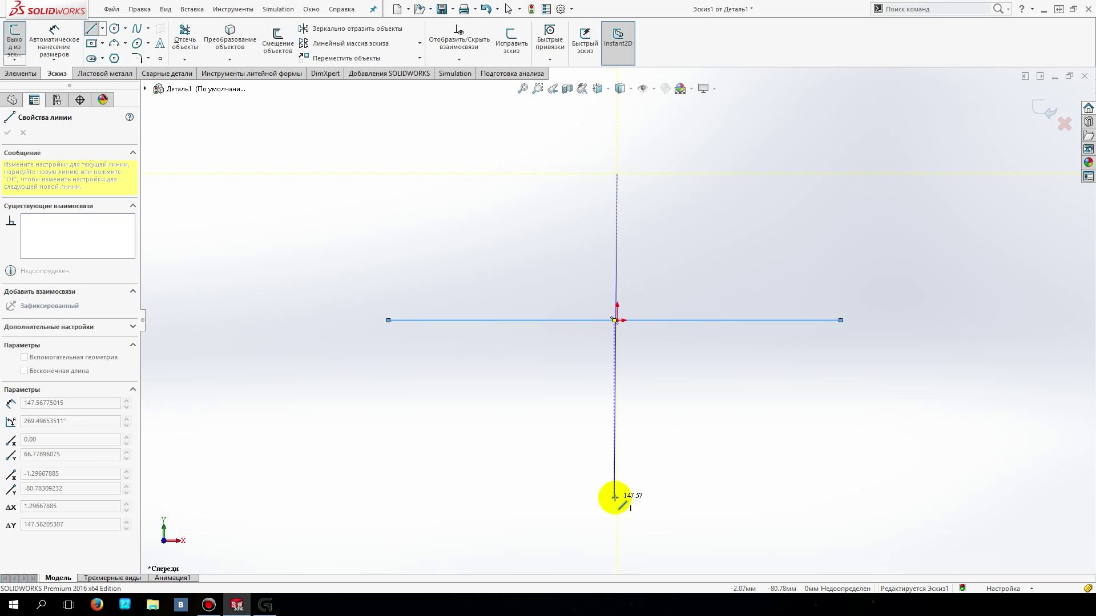
left_click(615, 497)
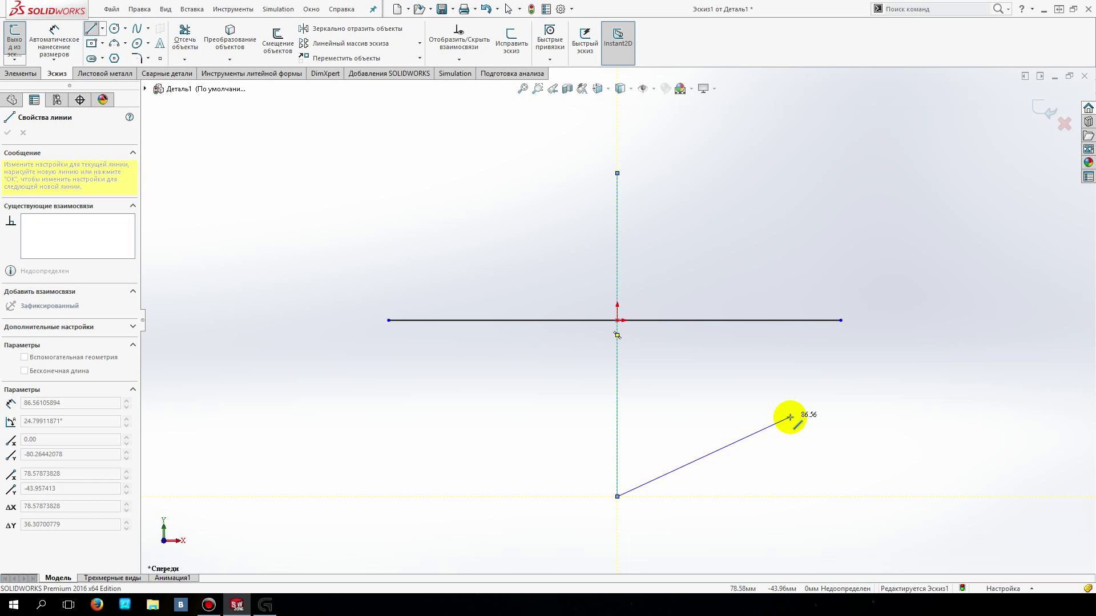
key("Escape")
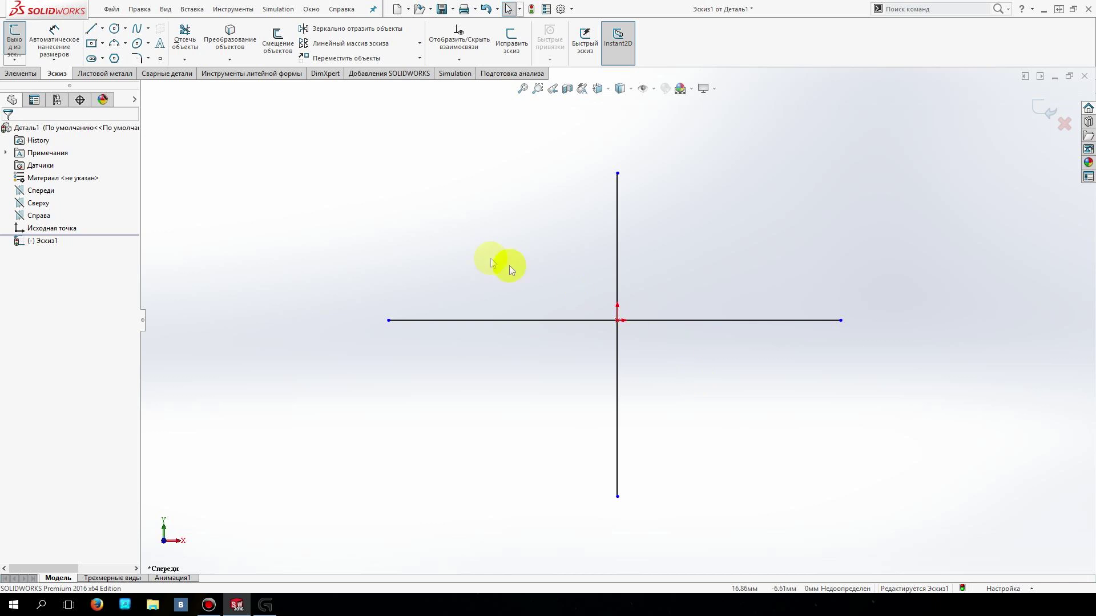
Select both crossing sketch lines and delete them.
left_click_drag(311, 128, 905, 526)
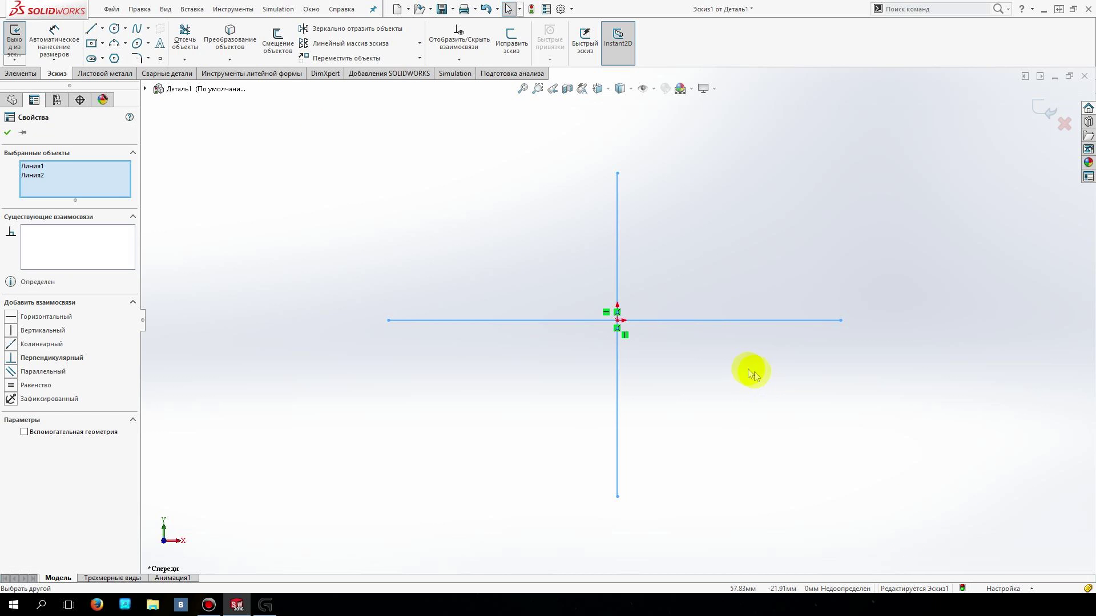
key("Delete")
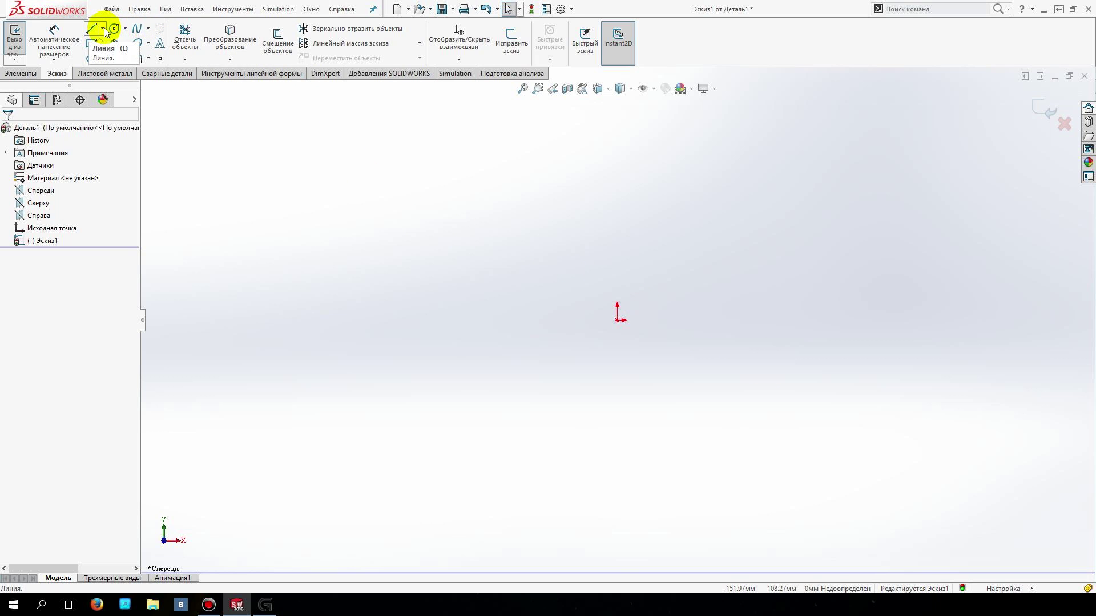
Sketch a center rectangle about 137 by 111 mm on the origin and extrude it as a 10 mm boss.
left_click(91, 42)
left_click_drag(617, 321, 466, 442)
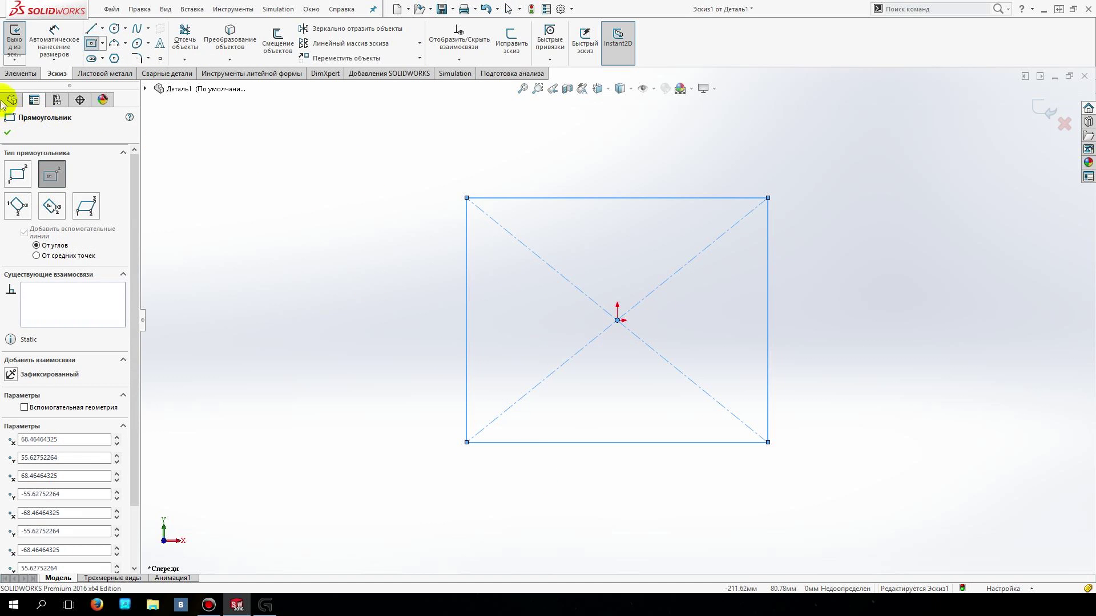
left_click(21, 73)
left_click(60, 37)
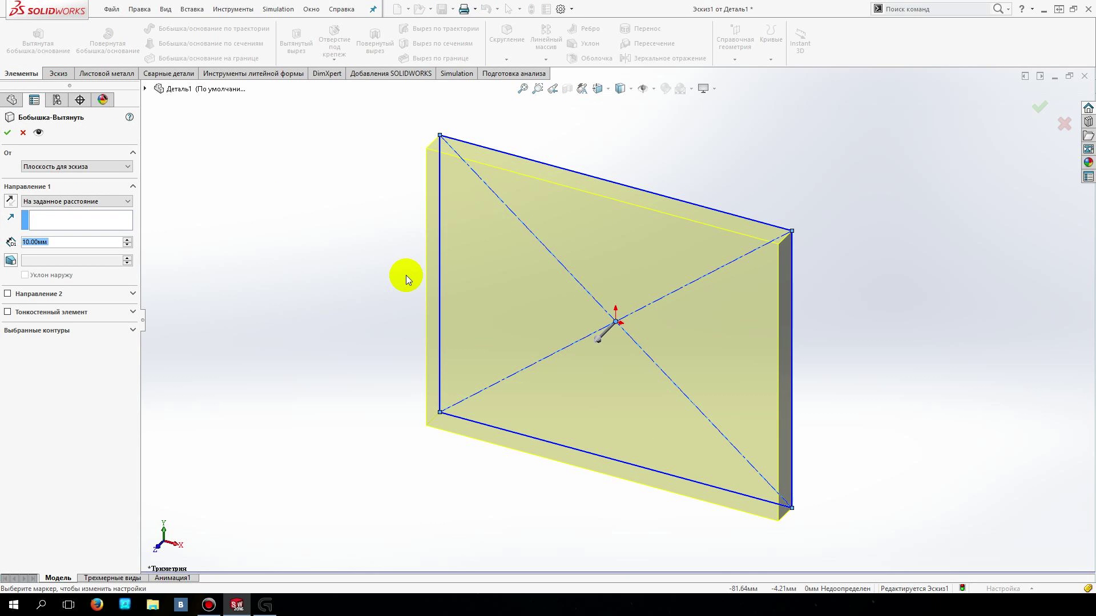
left_click(7, 133)
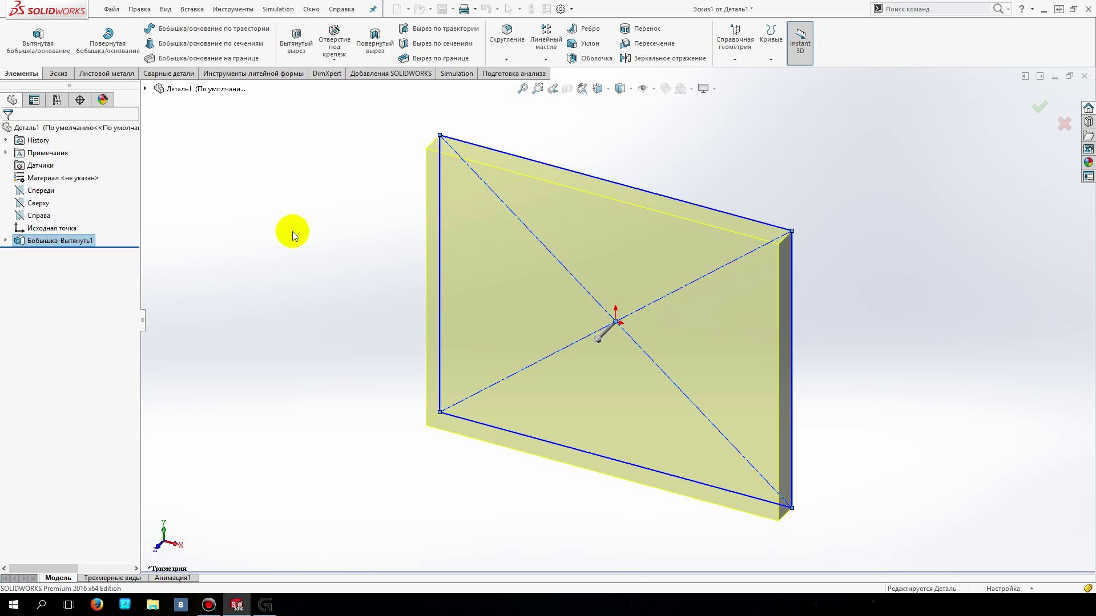
left_click(310, 218)
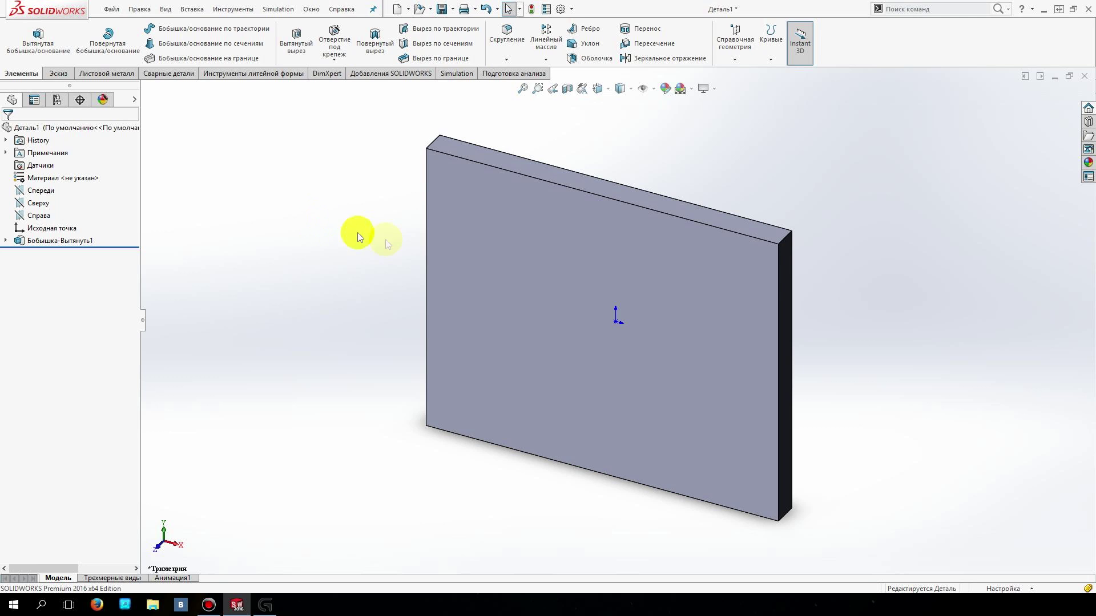
Apply the metal appearance "хромированная плита" (chrome plate) to the plate's top and front faces.
left_click(581, 180)
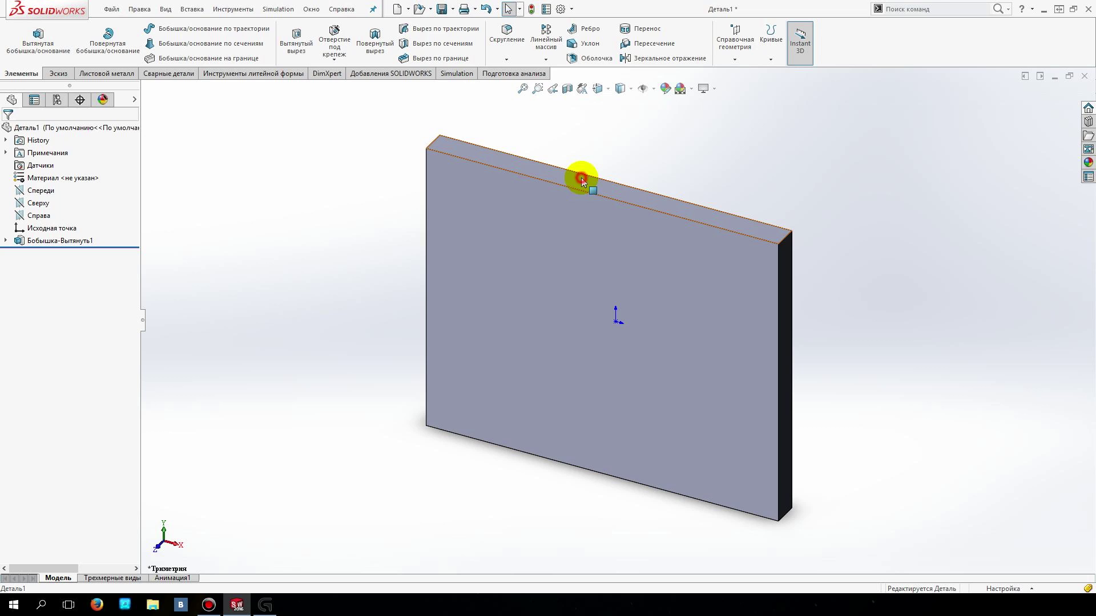
left_click(539, 225)
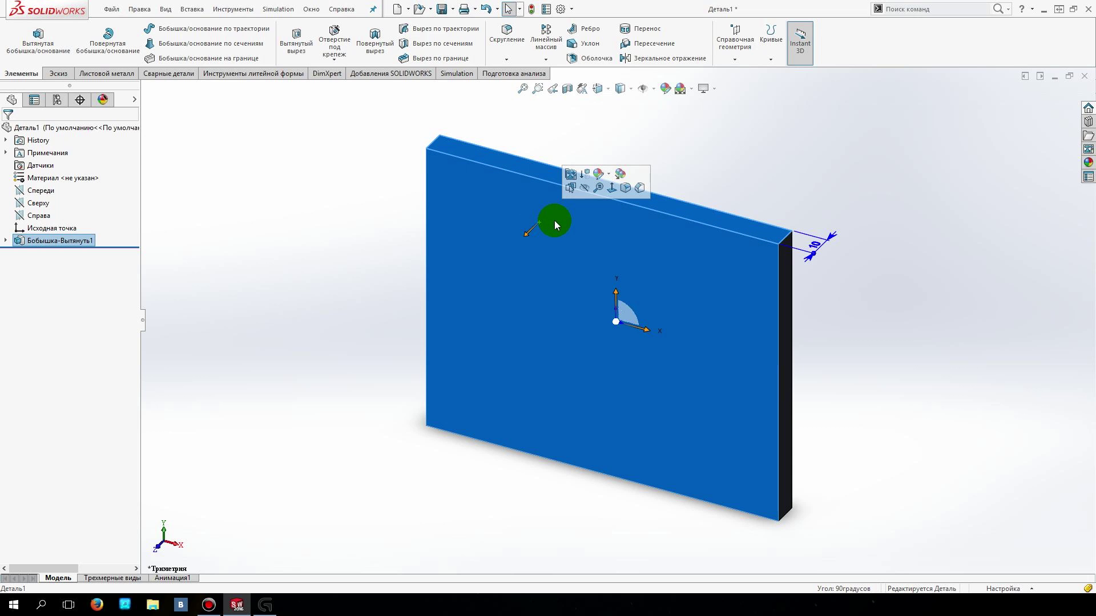
left_click(608, 174)
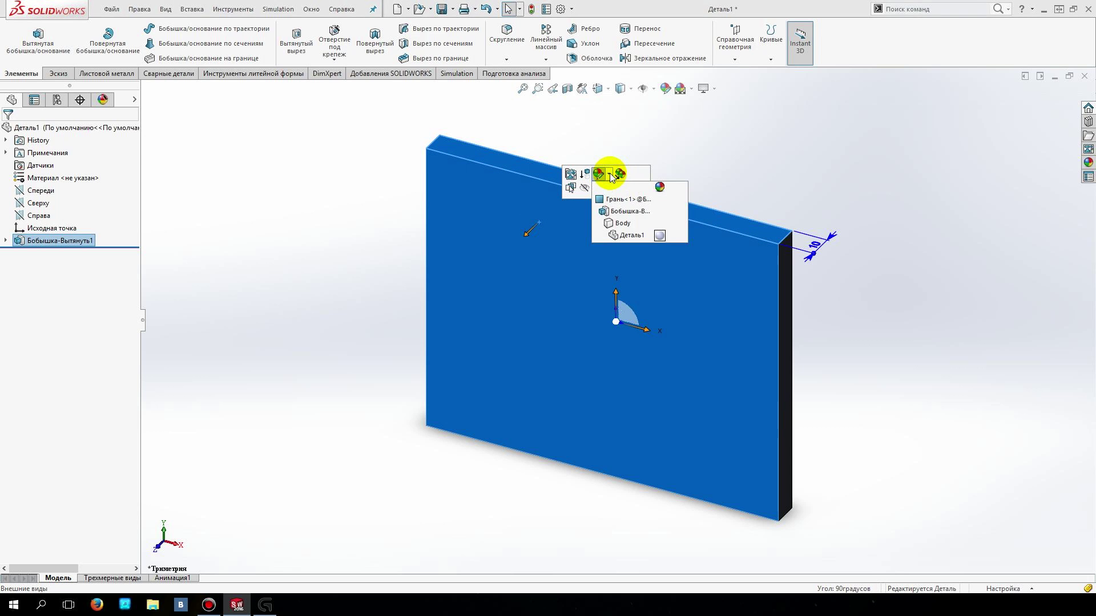
left_click(632, 201)
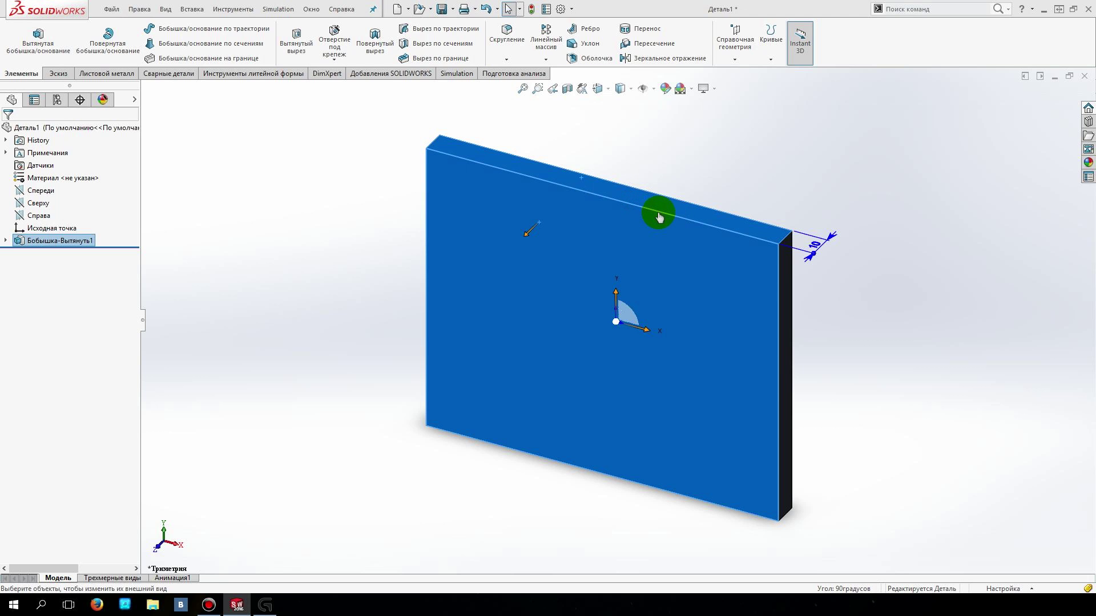
left_click(658, 212)
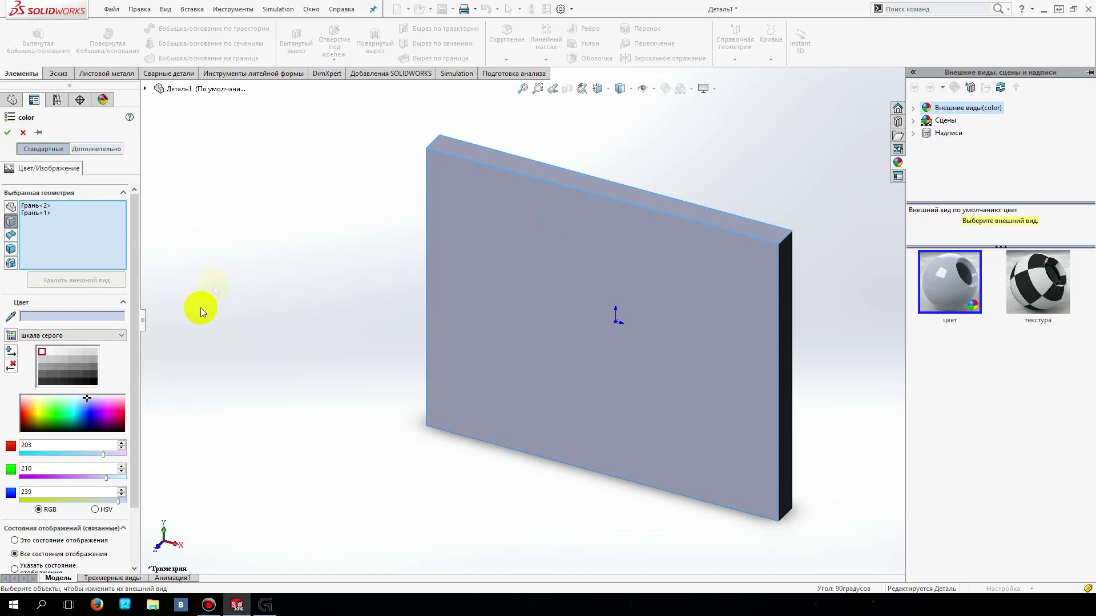
left_click(913, 108)
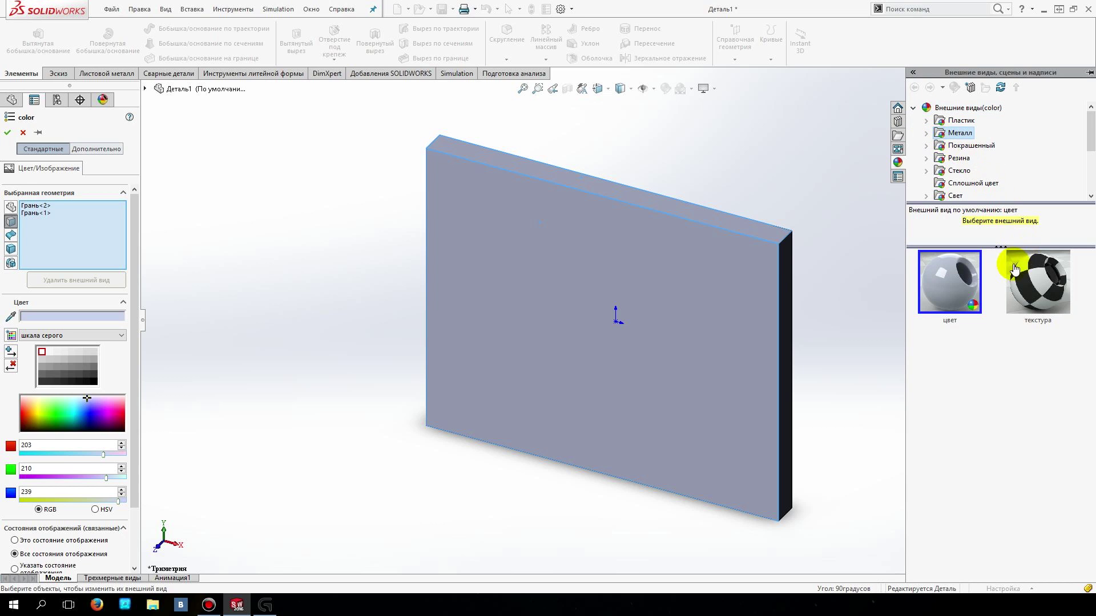
left_click(1035, 285)
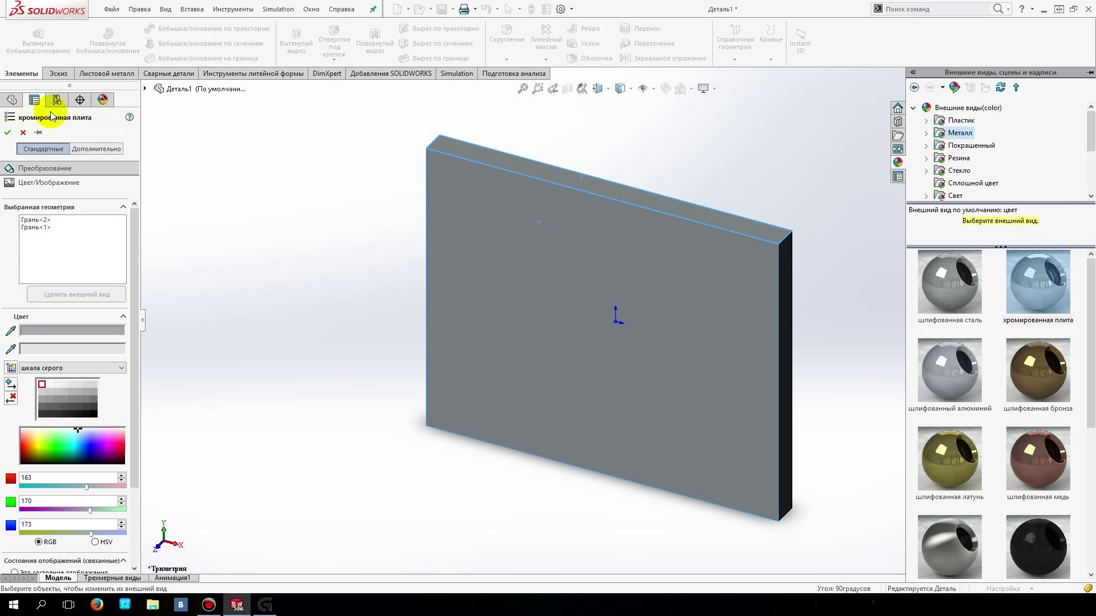
left_click(7, 132)
left_click(273, 215)
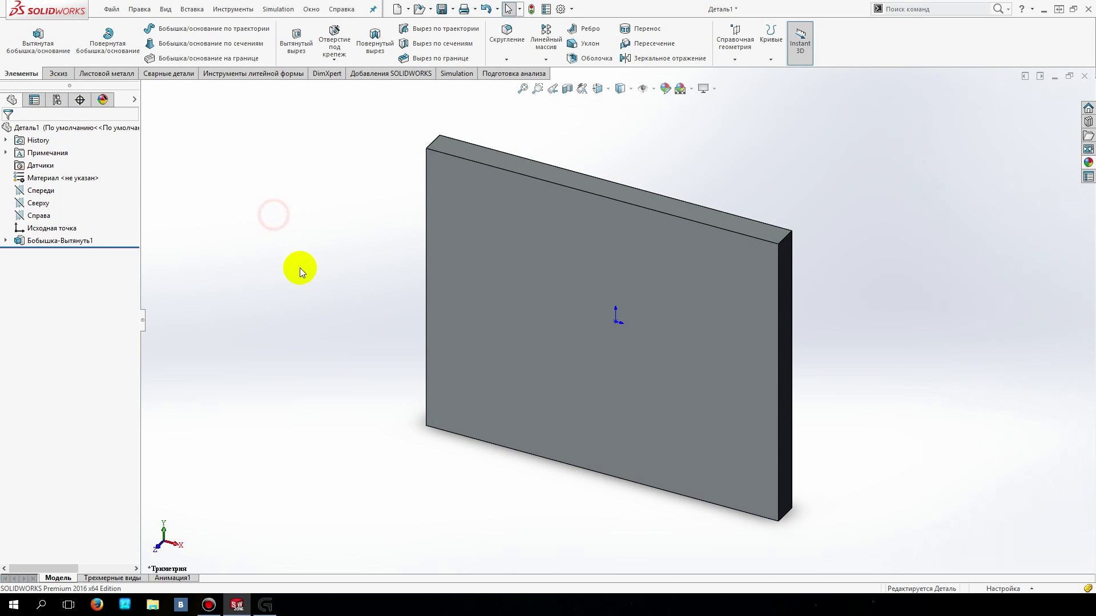
Turn on perspective display for the plate model.
left_click_drag(300, 265, 249, 247)
left_click(706, 89)
left_click(722, 133)
left_click_drag(770, 245, 821, 314)
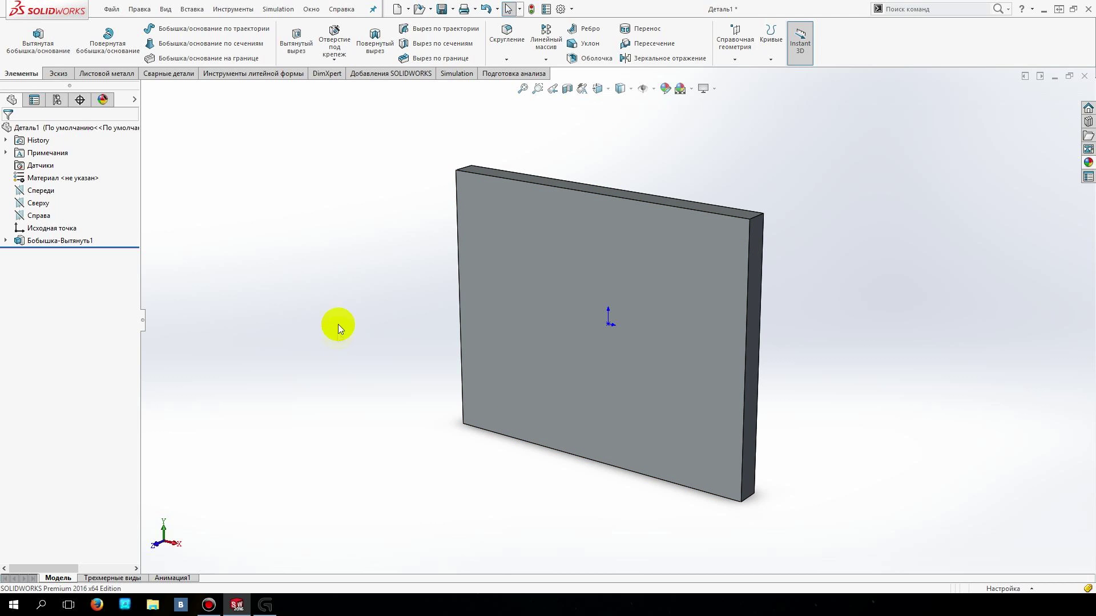
left_click(735, 59)
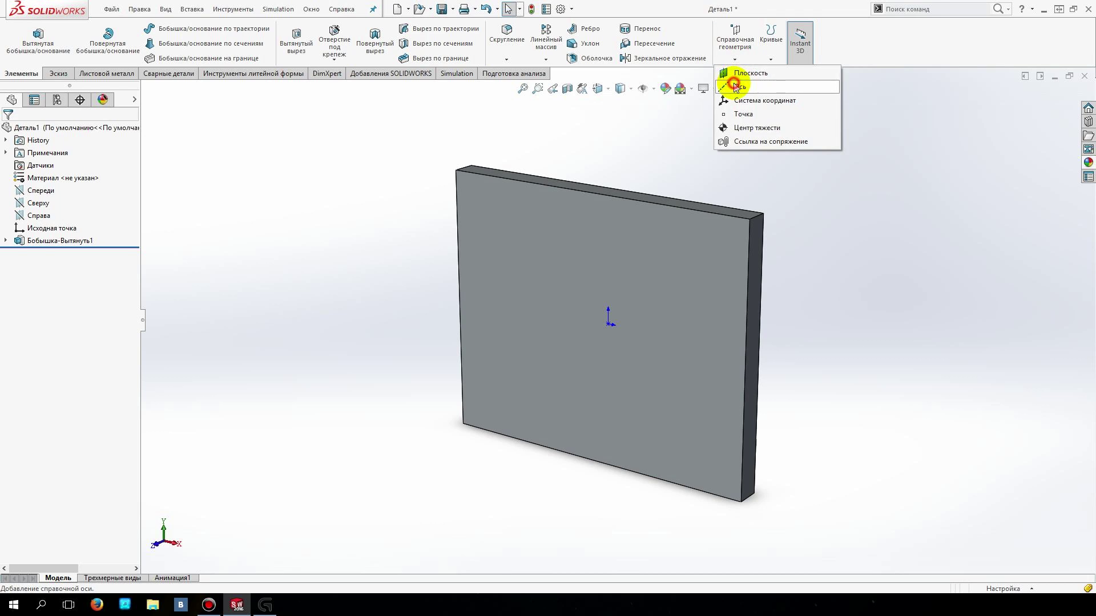
left_click(739, 87)
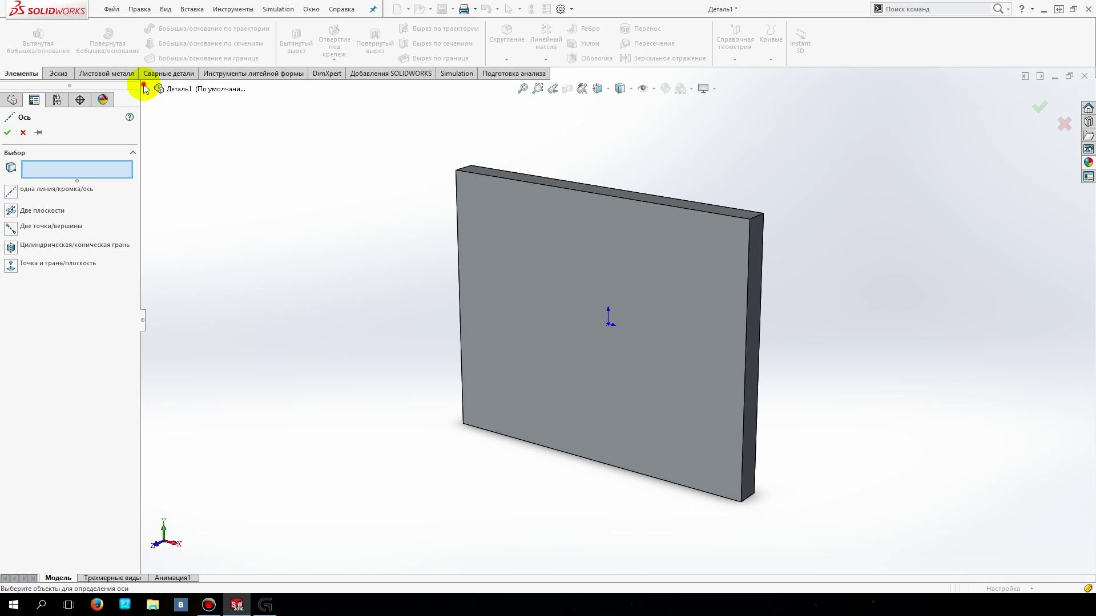
left_click(146, 89)
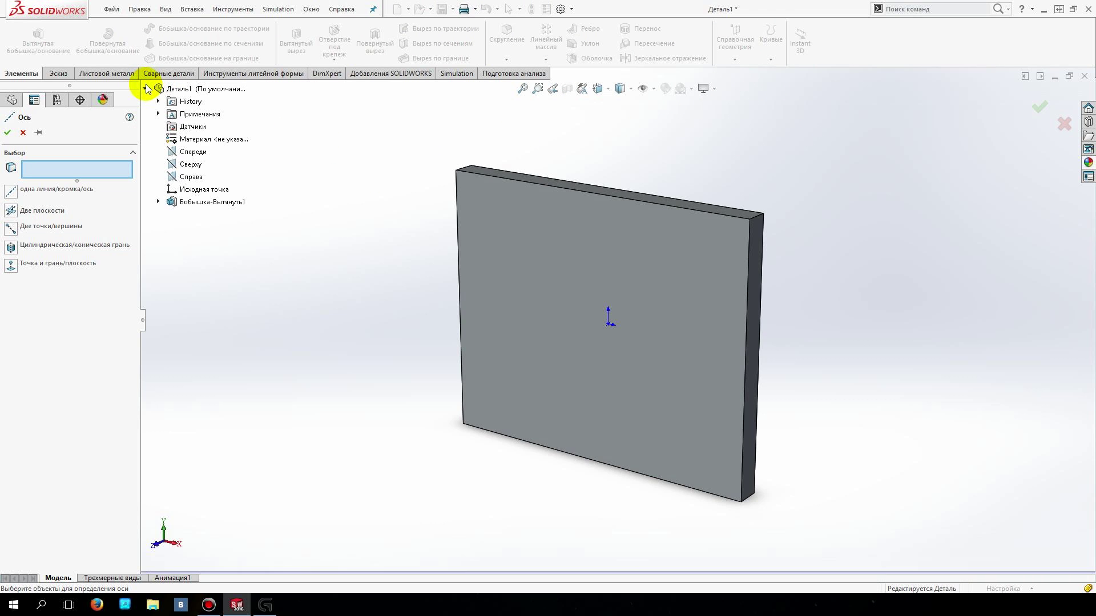
left_click(193, 153)
left_click(192, 177)
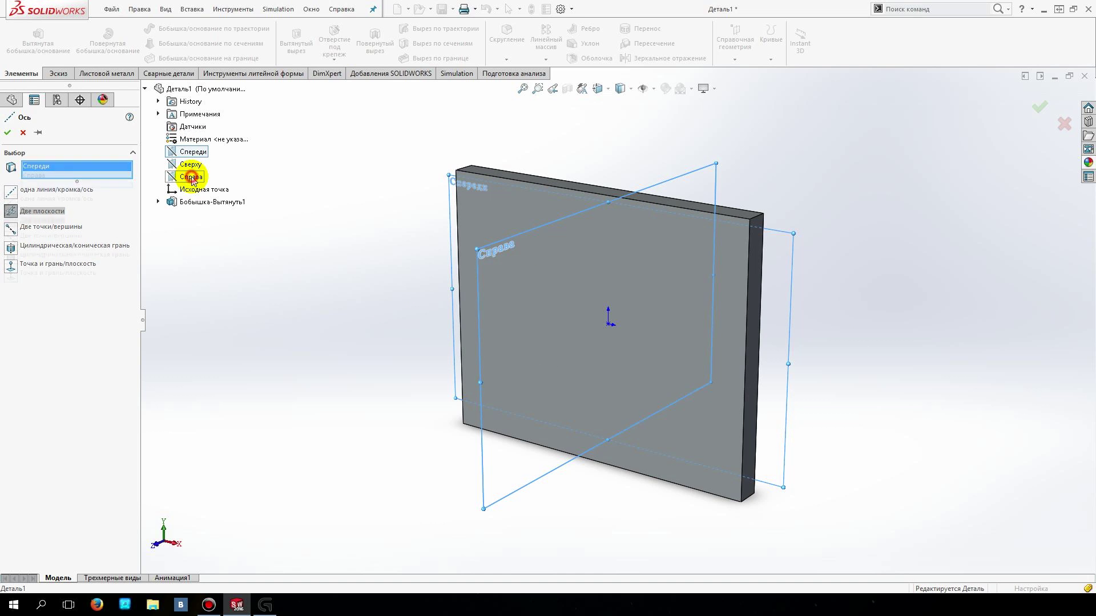
left_click(21, 134)
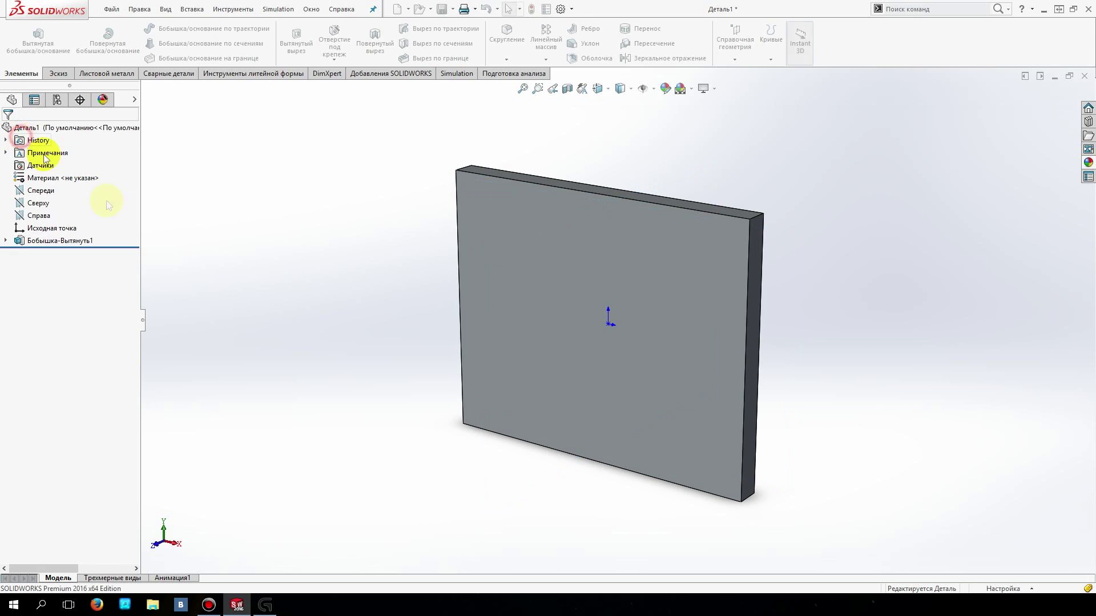
Create a reference axis at the intersection of the front (Спереди) and right (Справа) planes.
left_click(40, 191)
left_click(39, 216, "ctrl")
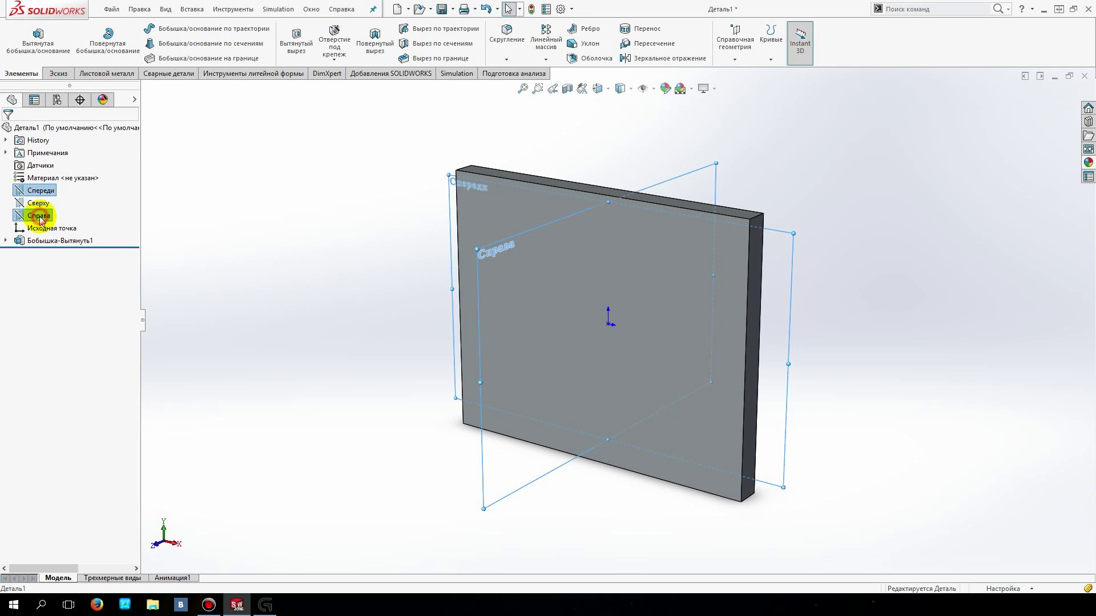
left_click(736, 43)
left_click(750, 86)
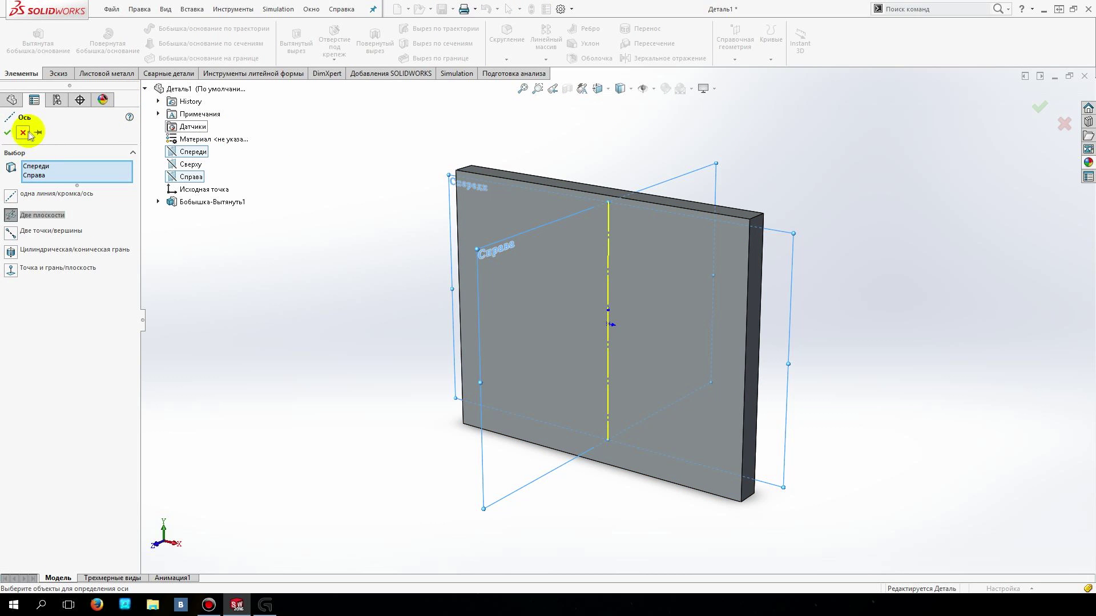
left_click(1039, 107)
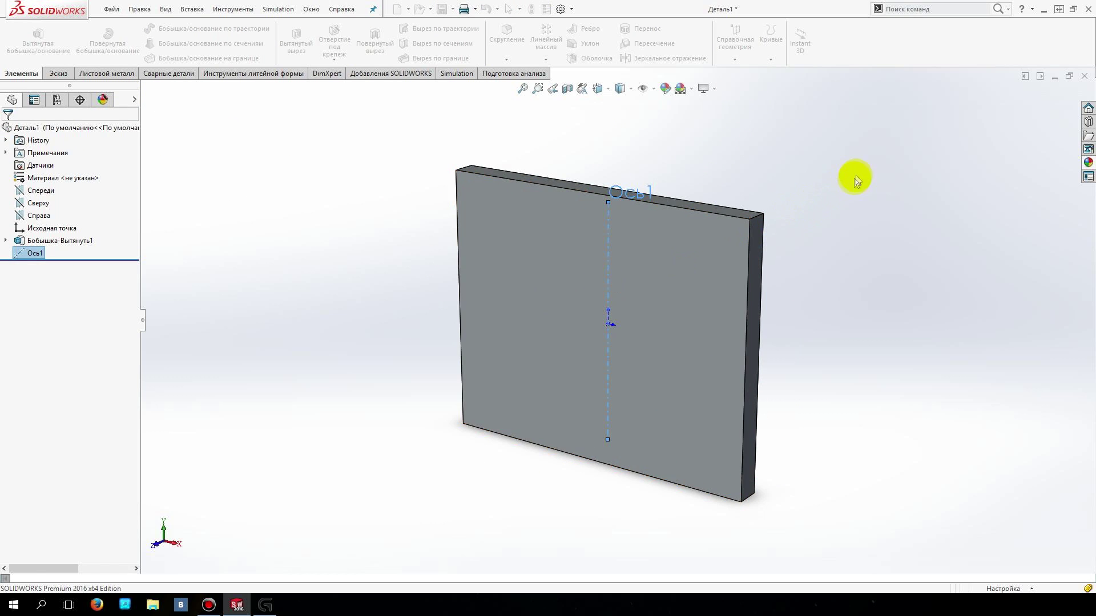
Turn on the display of reference axes in the graphics area and check the new axis on the plate.
left_click_drag(831, 222, 734, 118)
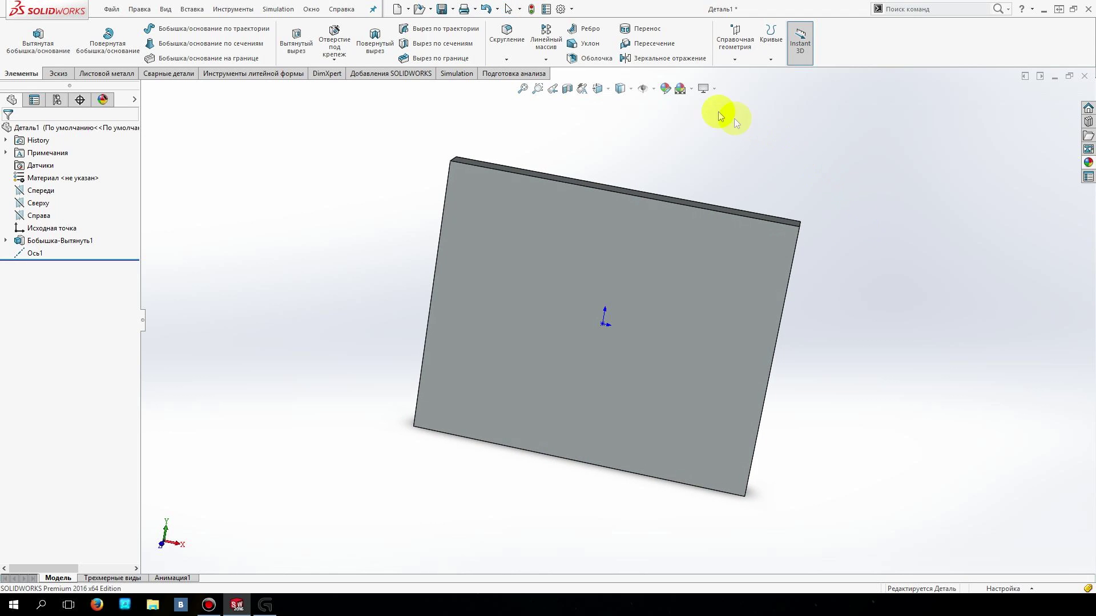
left_click(654, 94)
left_click(645, 90)
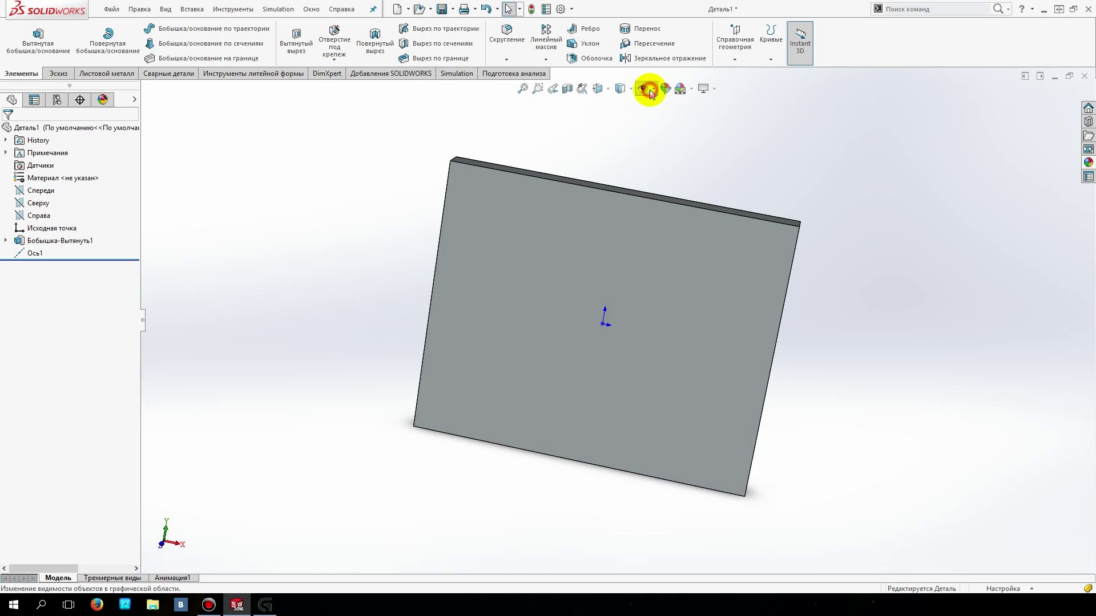
left_click(642, 121)
left_click(846, 185)
left_click_drag(848, 203, 812, 179)
key("Escape")
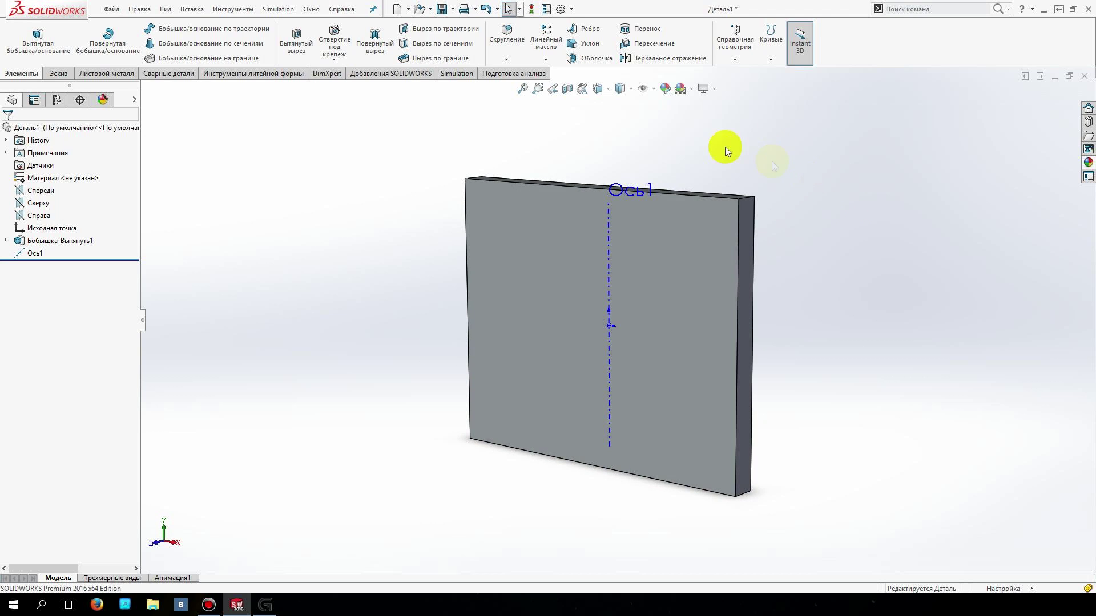
Switch to the Logitech gaming software and select the Текст profile.
left_click(265, 605)
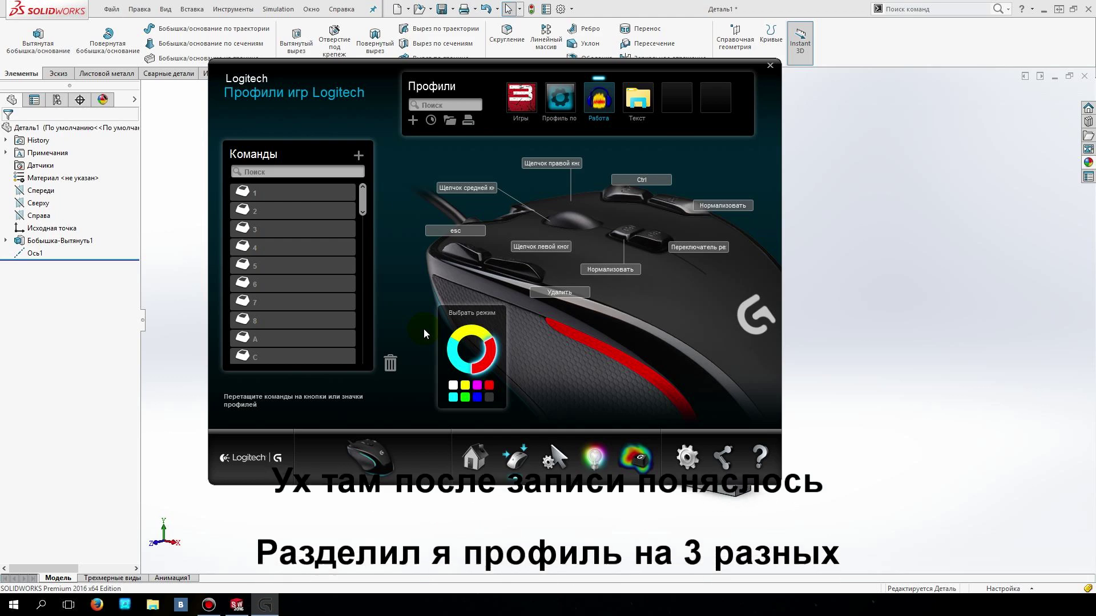
right_click(639, 103)
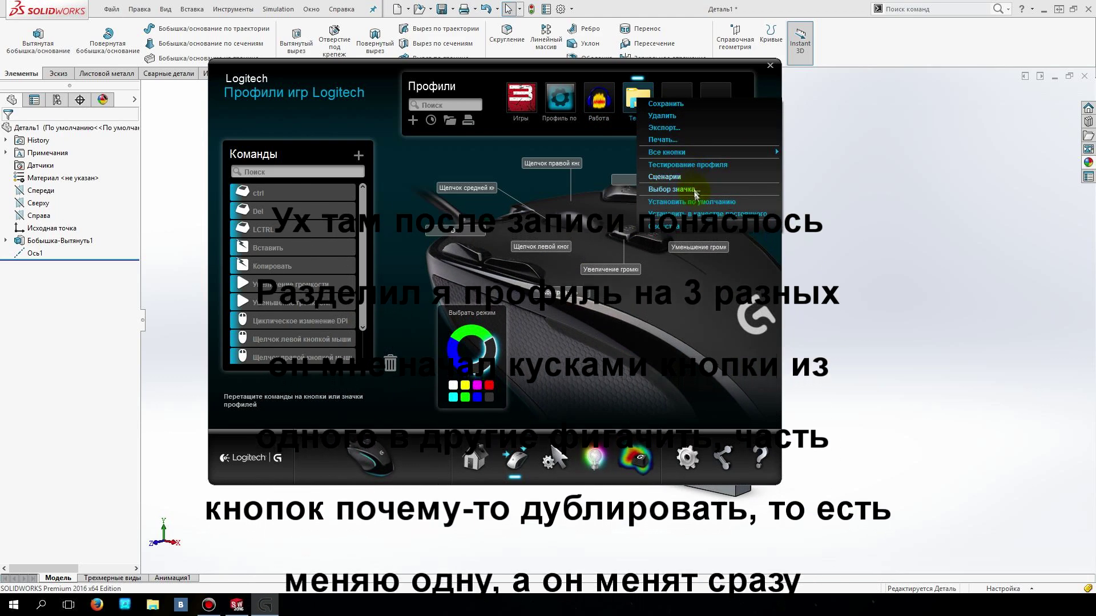
left_click(729, 143)
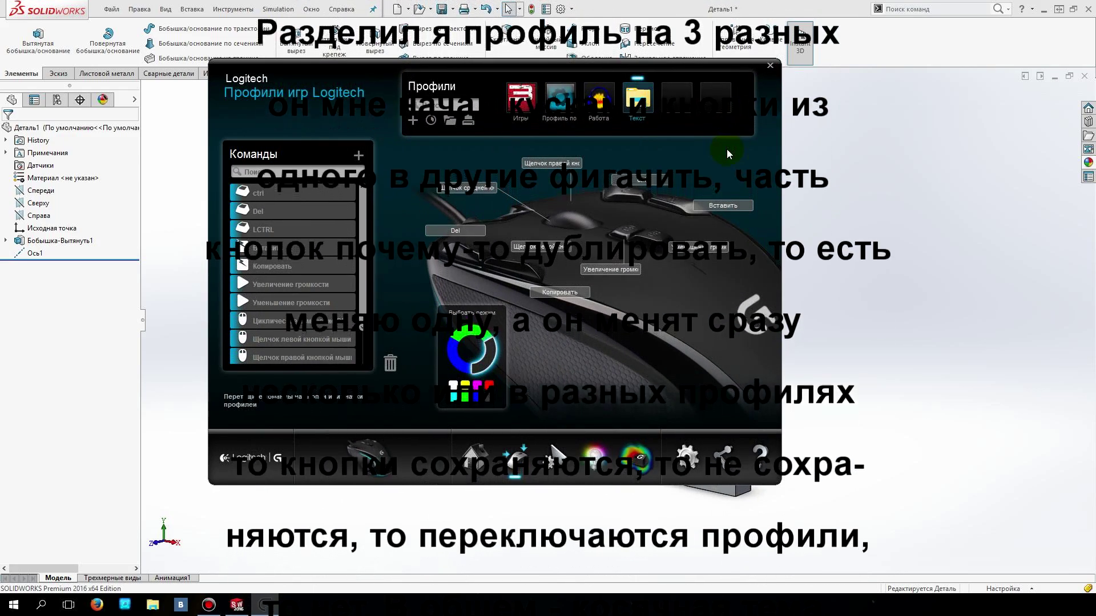
Close SolidWorks and open the desktop folder effectivnaya_rabota_v_solidvors_3dvd - Copy beside the Logitech window.
left_click(1084, 9)
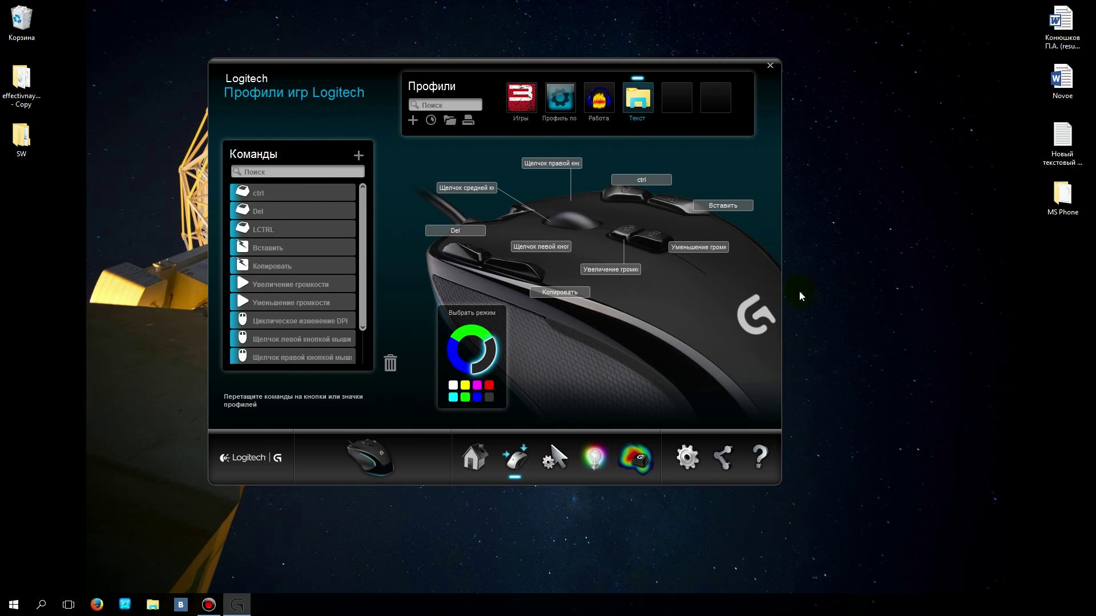
double_click(32, 93)
left_click_drag(697, 180, 861, 223)
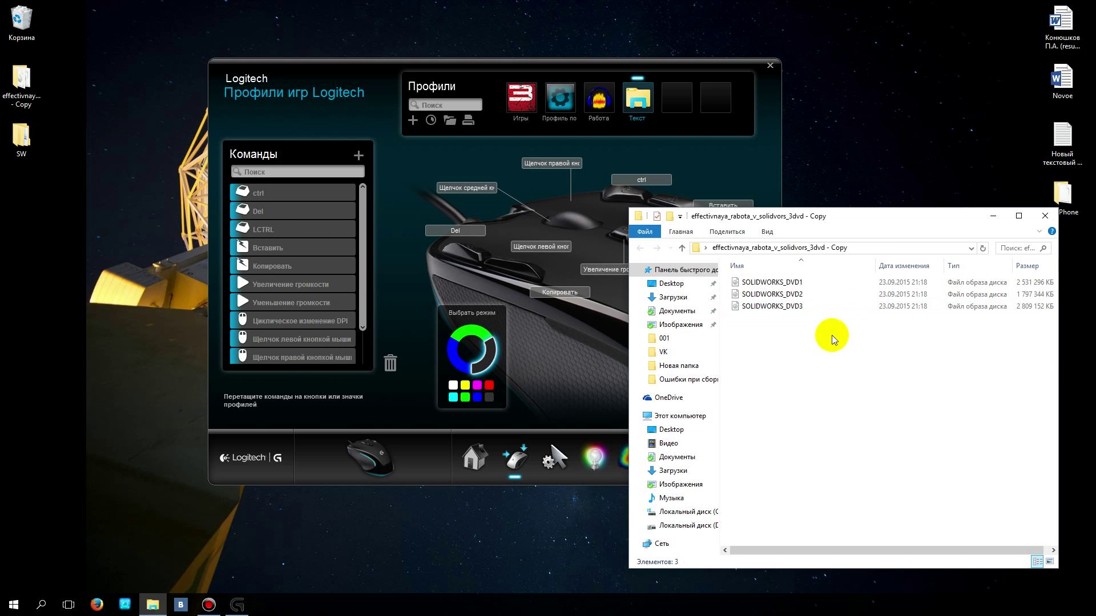
Copy the disc images SOLIDWORKS_DVD1 and SOLIDWORKS_DVD3 and move the folder window clear of the Logitech profile view.
left_click(825, 306)
left_click(826, 283, "ctrl")
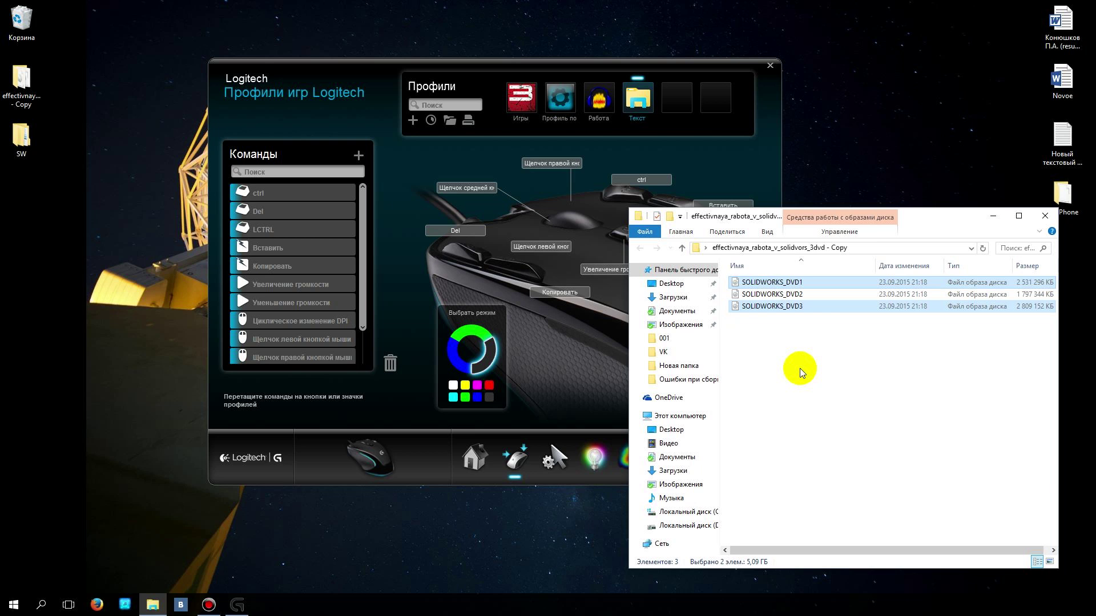
left_click_drag(919, 220, 951, 294)
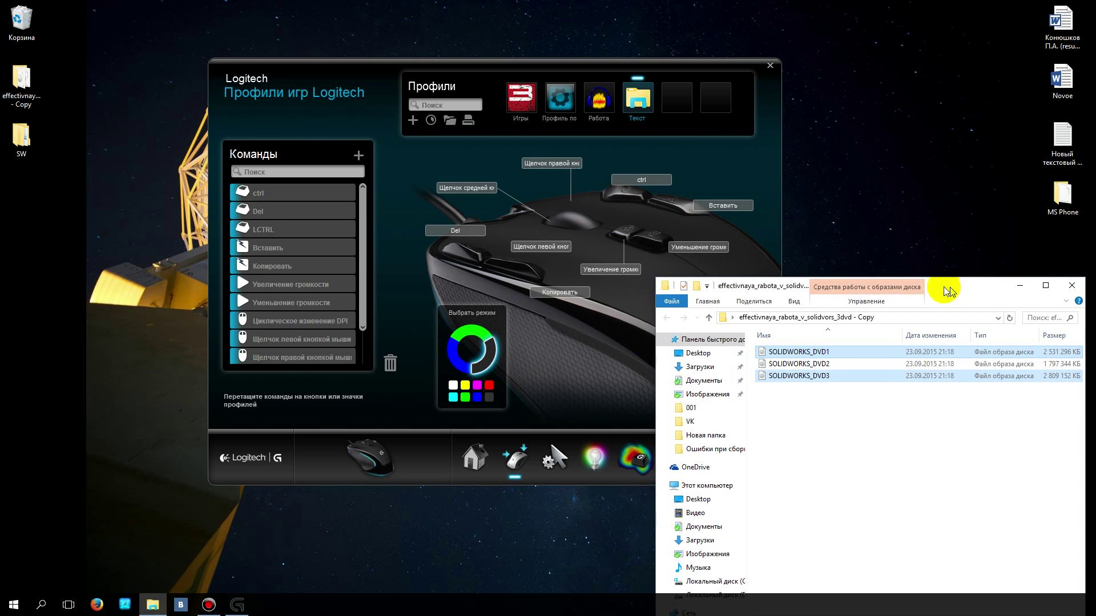
left_click(817, 456)
Create a new folder on the desktop with its default name and open it.
right_click(118, 271)
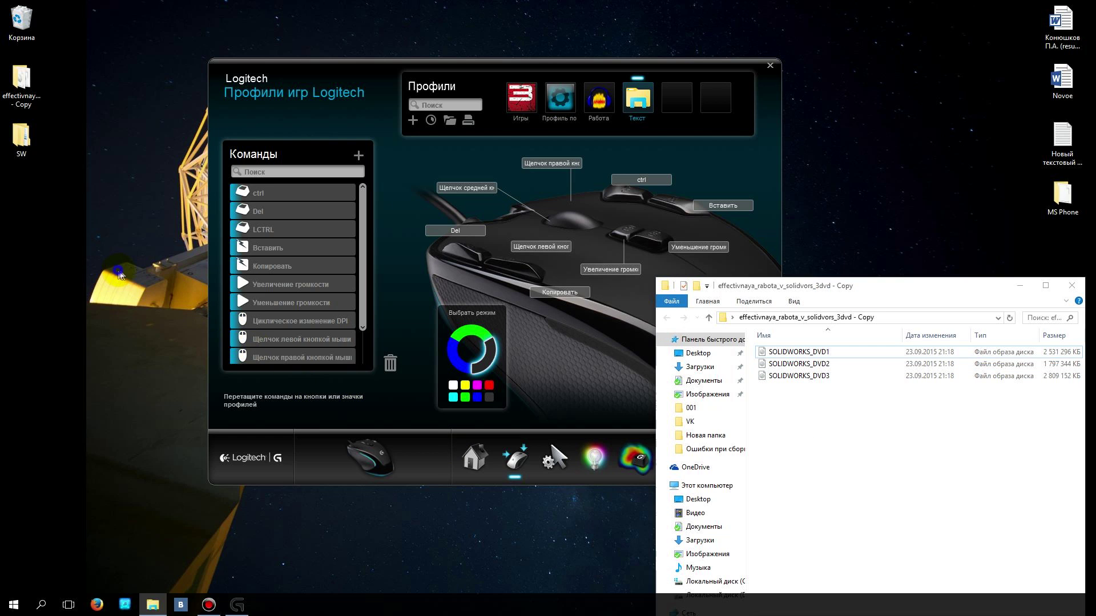
mouse_move(177, 381)
left_click(288, 376)
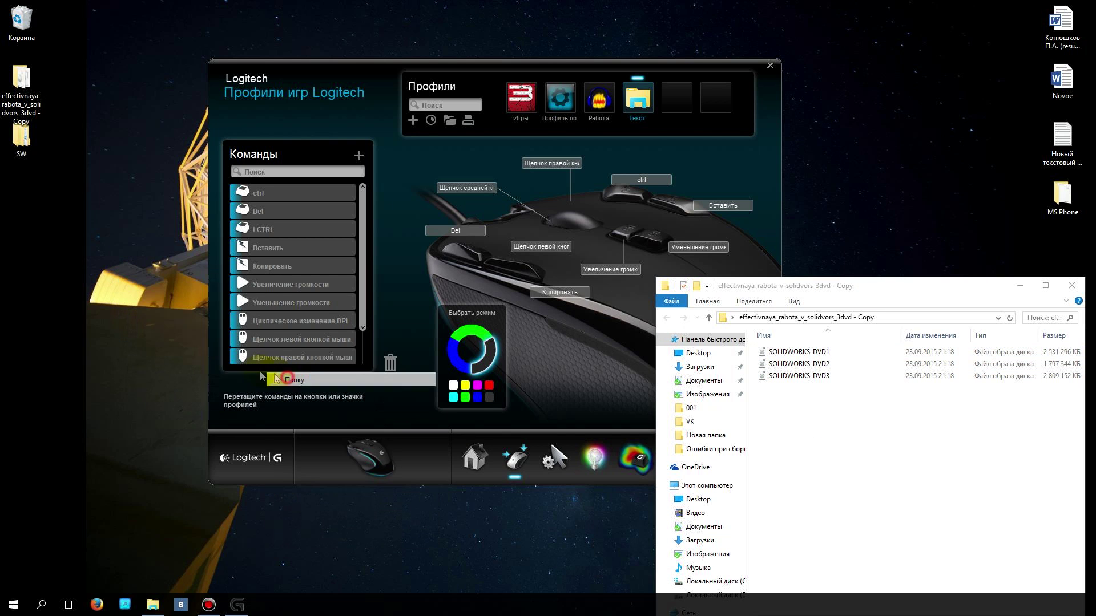
key("Return")
double_click(149, 308)
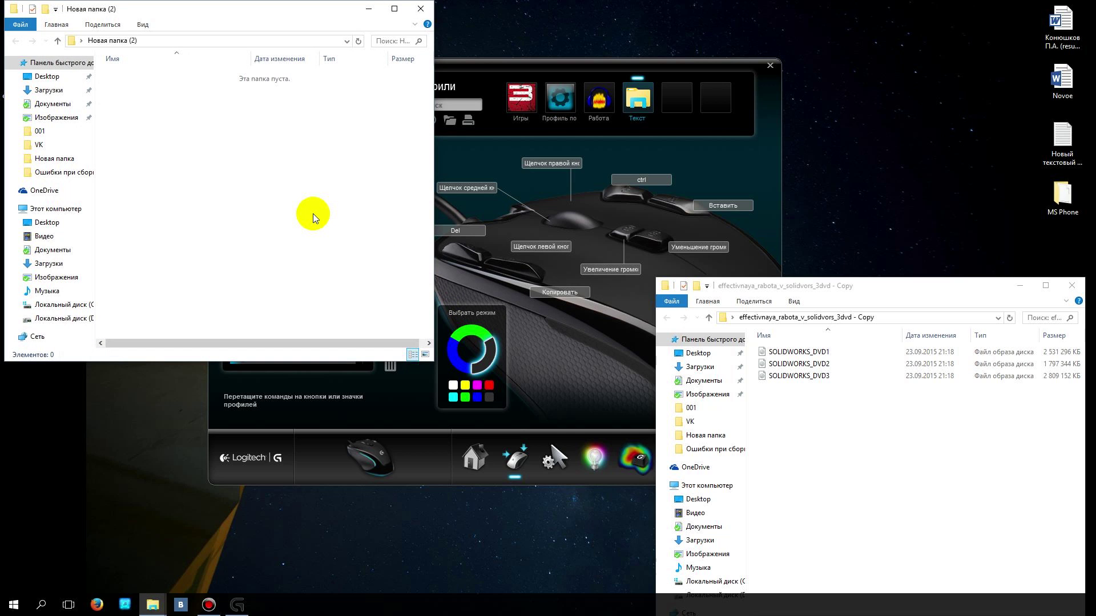
Paste the two copied disc images into the new folder, cancel the transfer, and delete the folder.
key("ctrl+v")
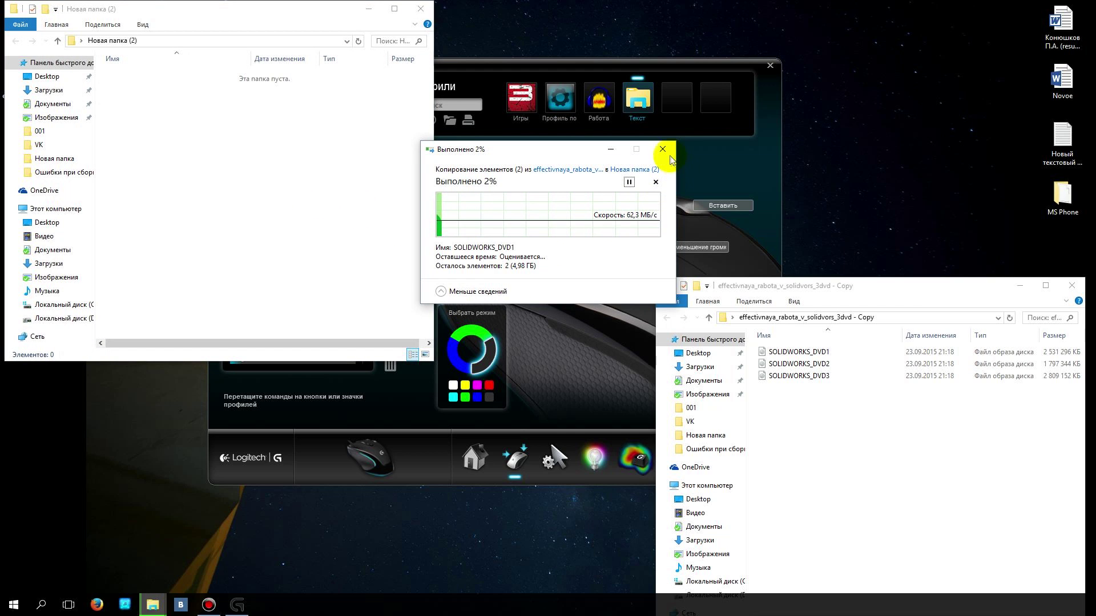
left_click(421, 9)
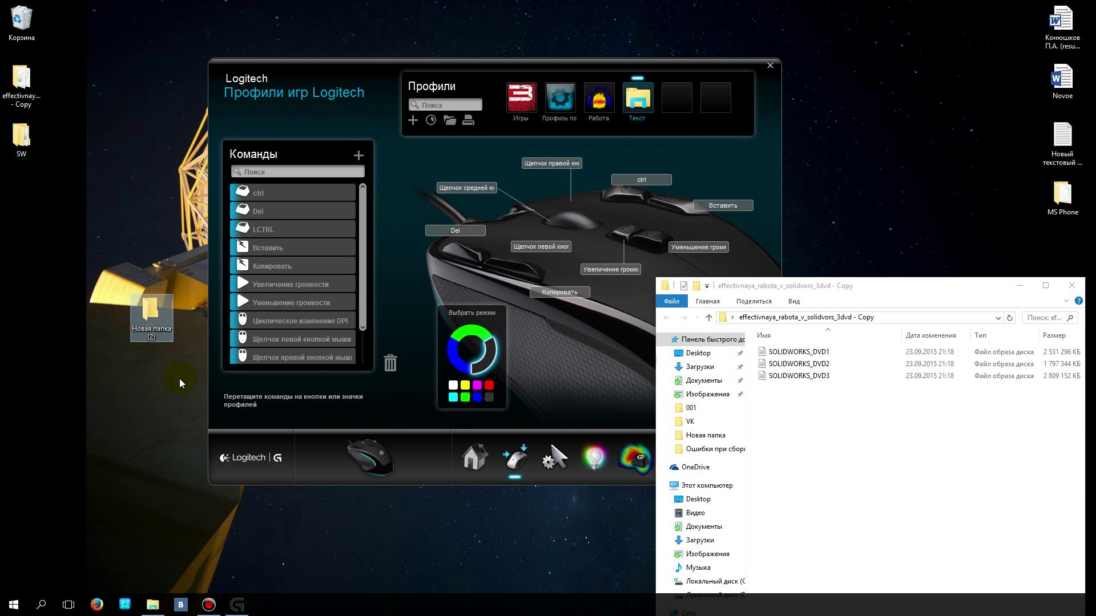
key("Delete")
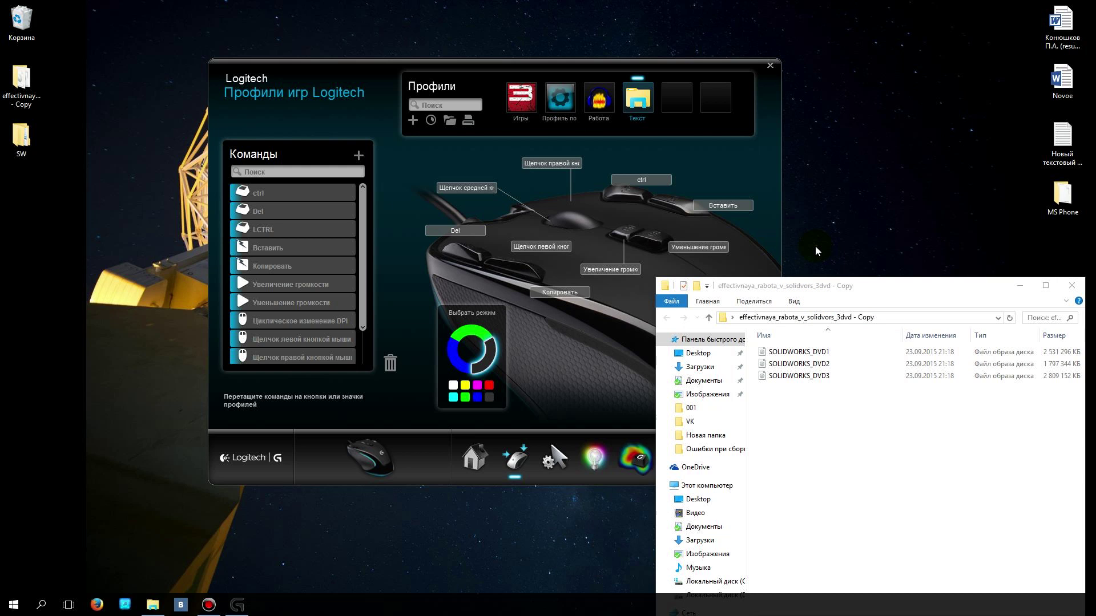
Return to the Logitech window and examine the volume-up button assignment in the Текст profile.
left_click(692, 72)
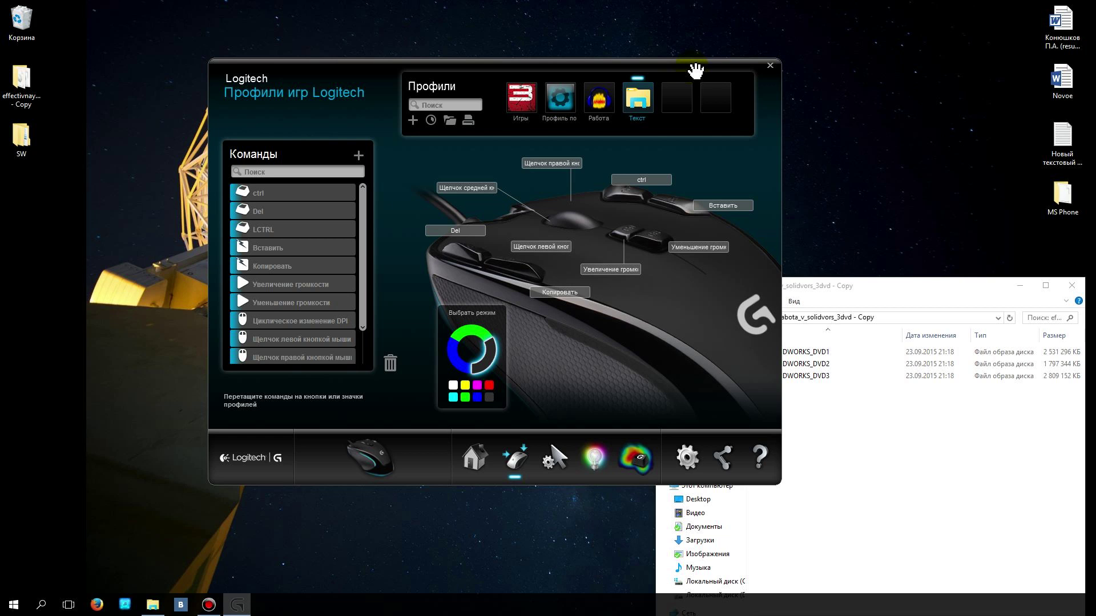
left_click(626, 275)
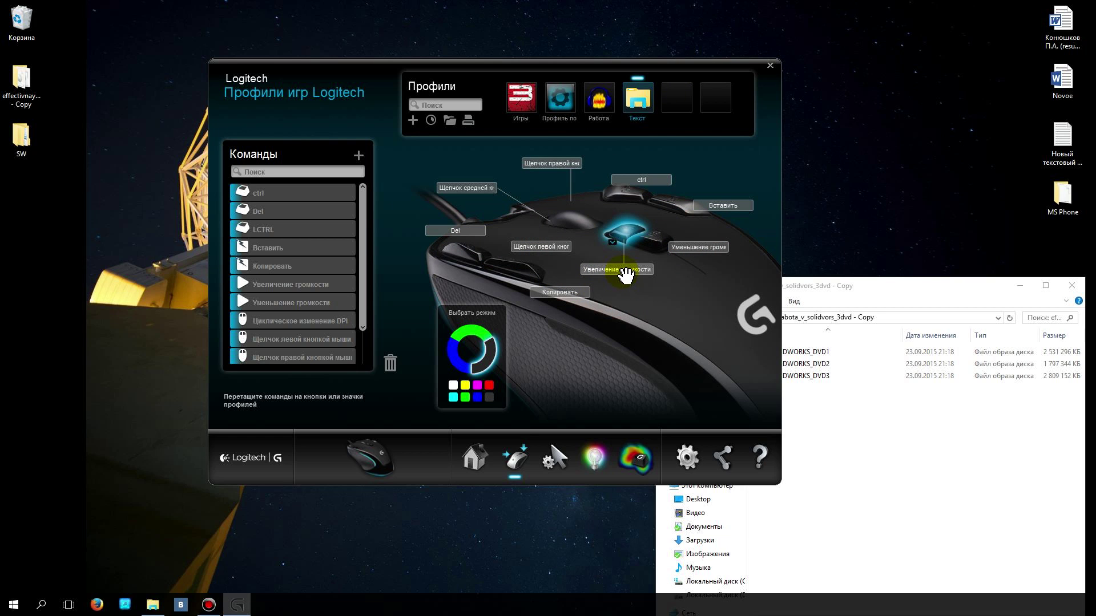
Try assigning the Ctrl + Shift + Esc keystroke to the volume-up button in the Текст profile.
double_click(623, 273)
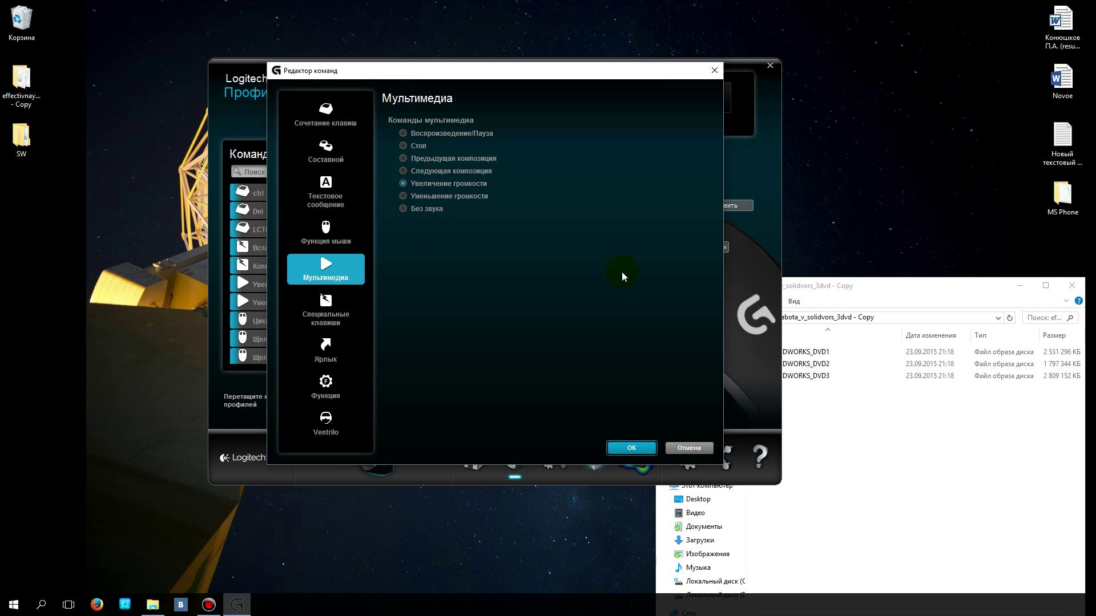
left_click(335, 121)
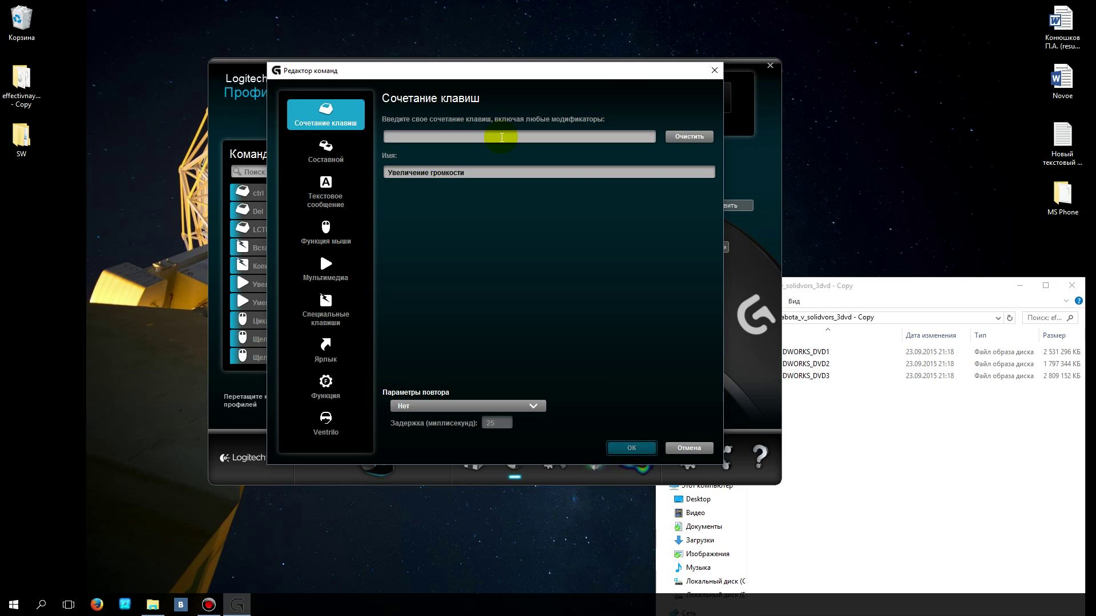
key("ctrl+shift+Escape")
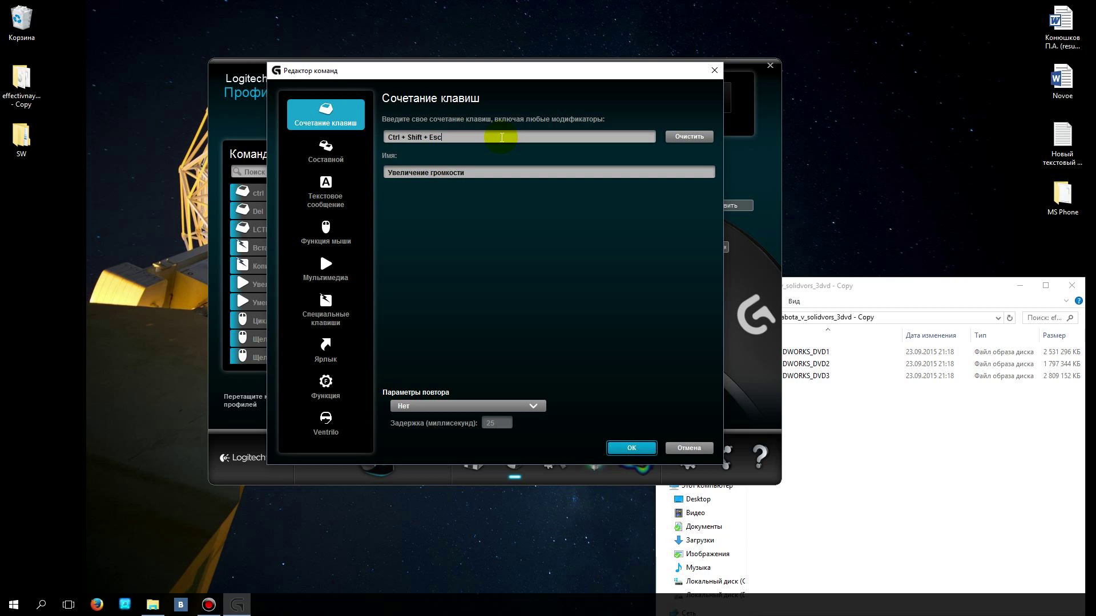
left_click_drag(481, 172, 387, 172)
left_click_drag(533, 70, 209, 73)
left_click(400, 448)
Reopen the volume-up button's command and examine the multi-key (Составной) and text message (Текстовое сообщение) settings, including the repeat options.
double_click(608, 271)
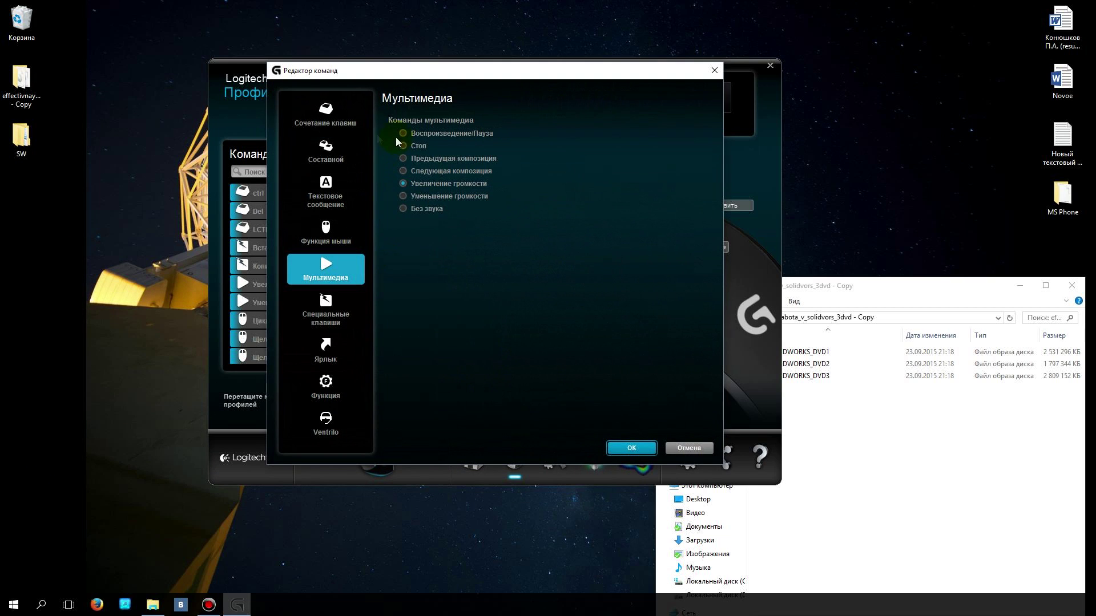
left_click(324, 155)
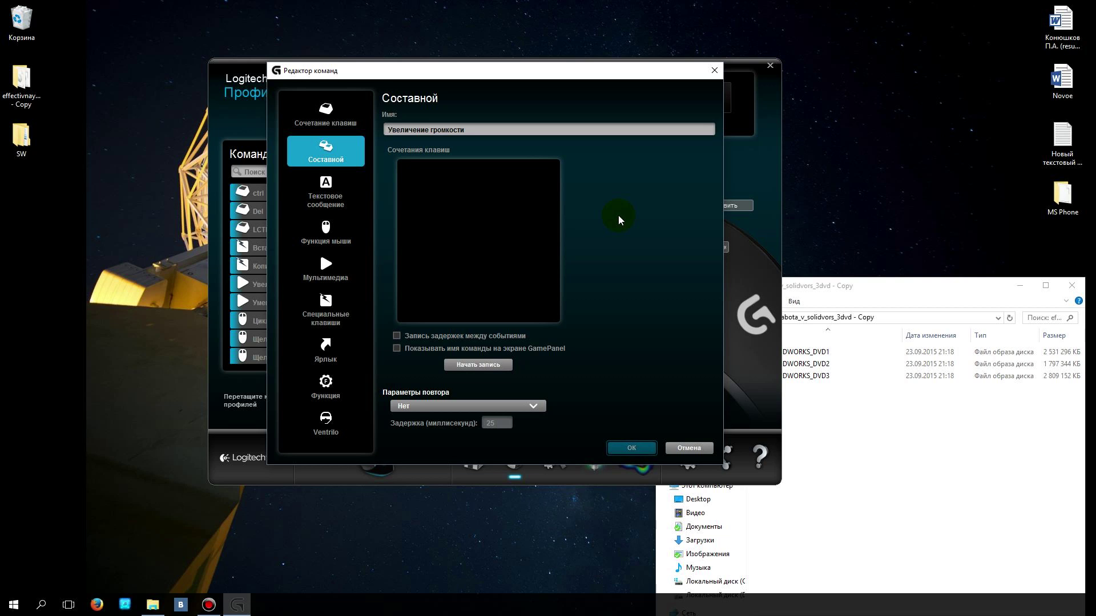
left_click(541, 402)
left_click(589, 385)
left_click(338, 187)
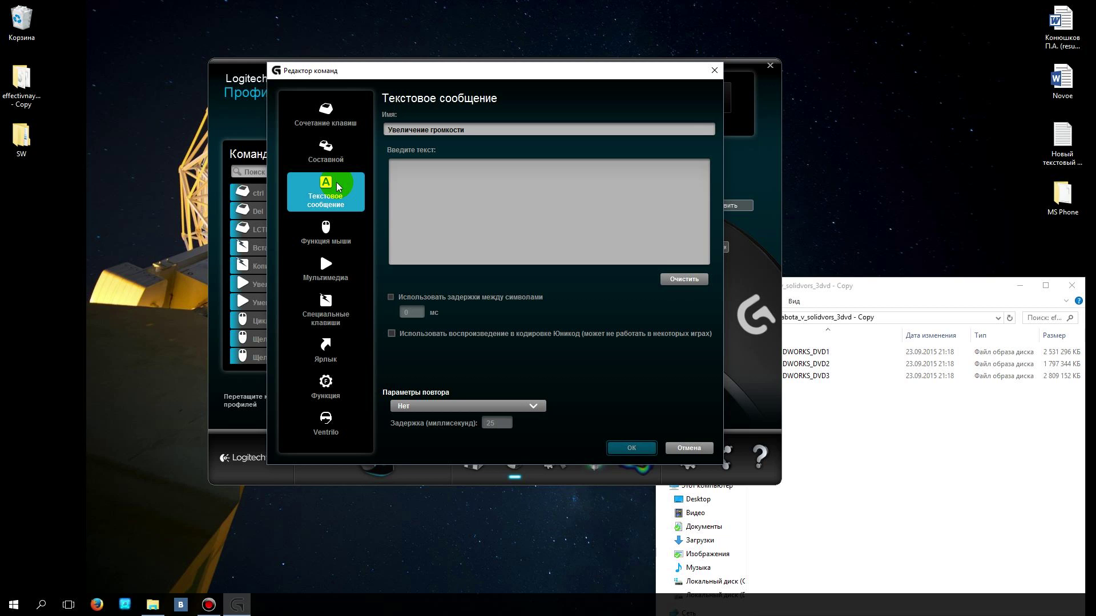
left_click(337, 158)
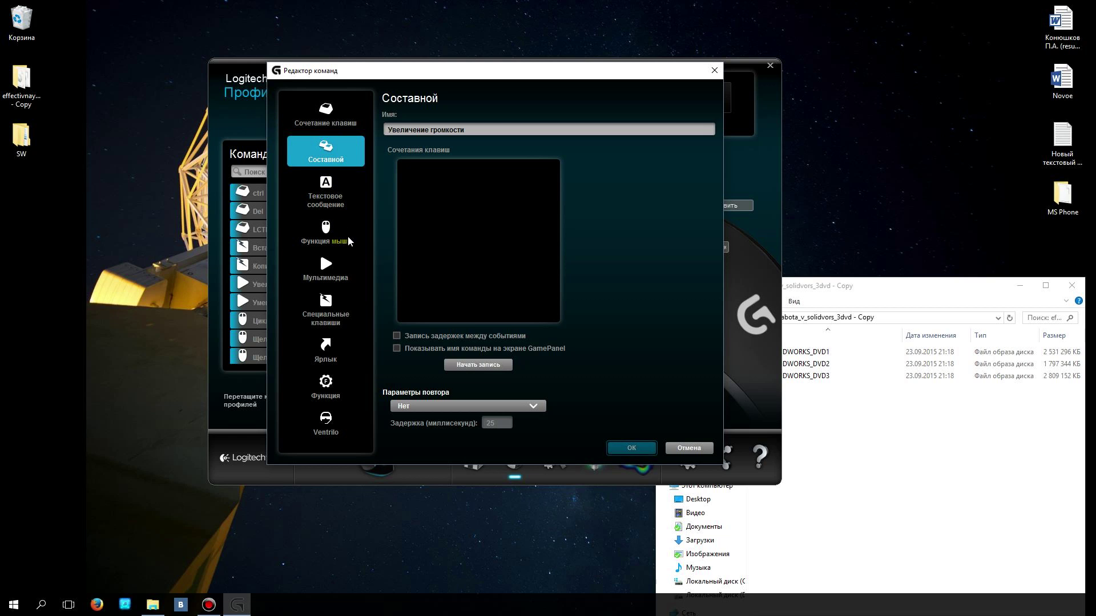
Examine the available mouse function, multimedia, special key, shortcut, function and Ventrilo commands for the volume-up button.
left_click(325, 232)
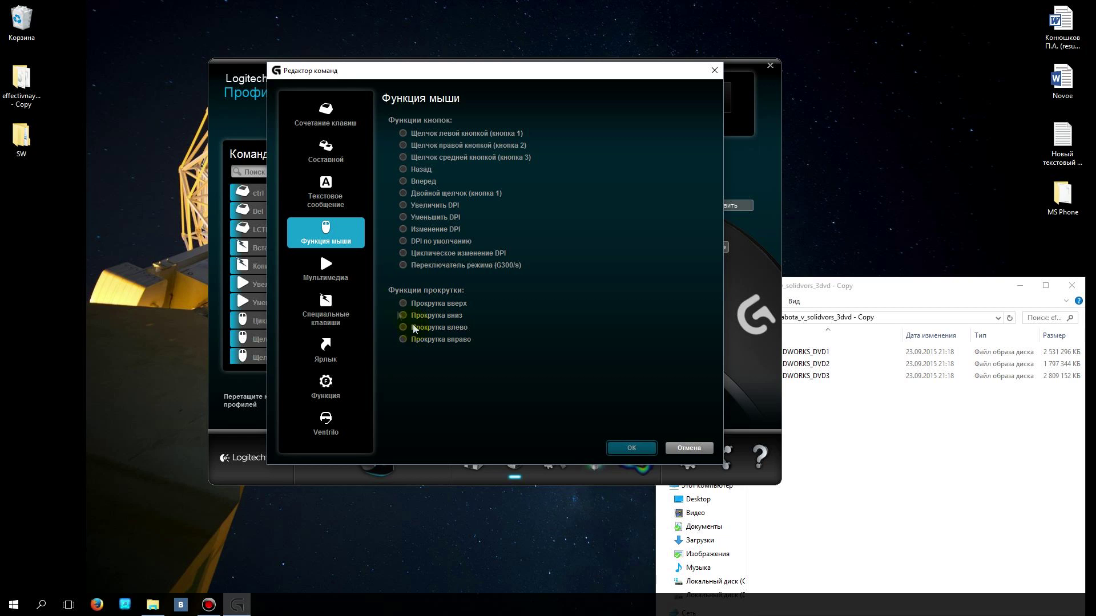
left_click(329, 276)
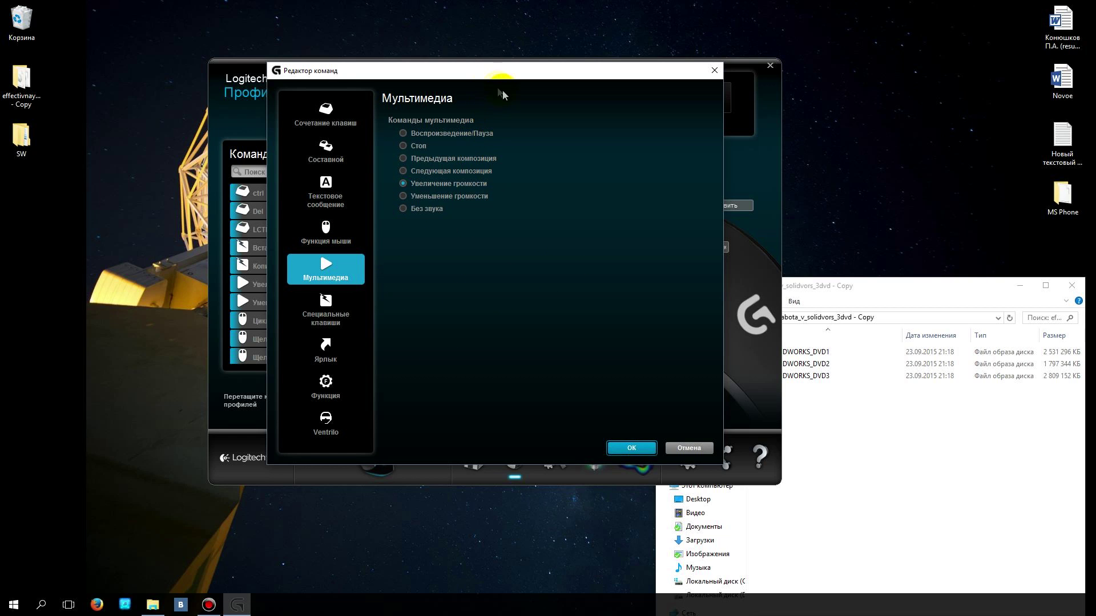
left_click(338, 306)
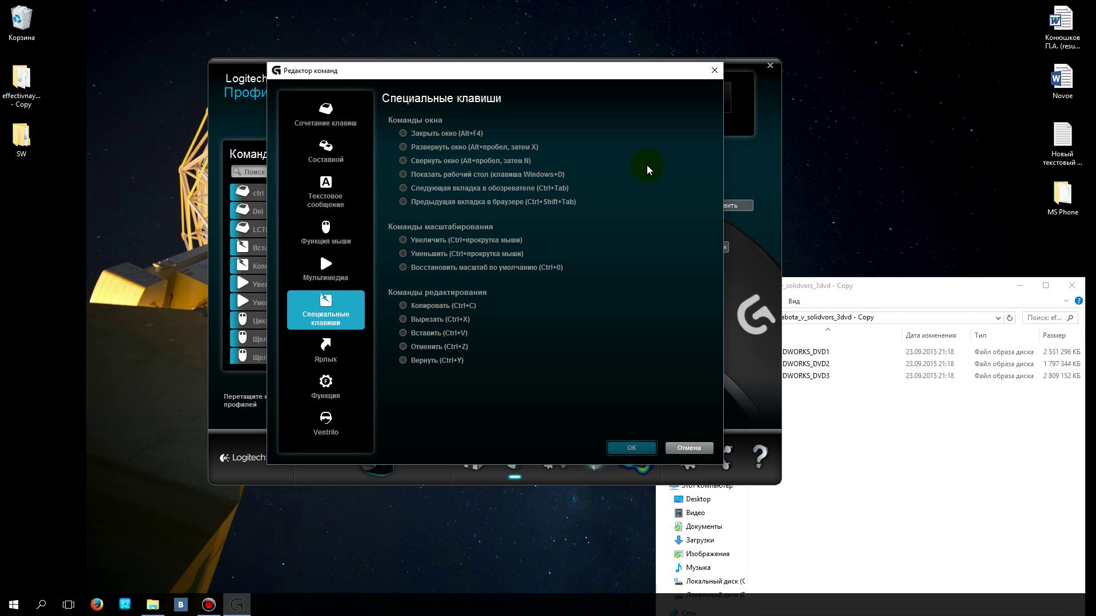
left_click(326, 349)
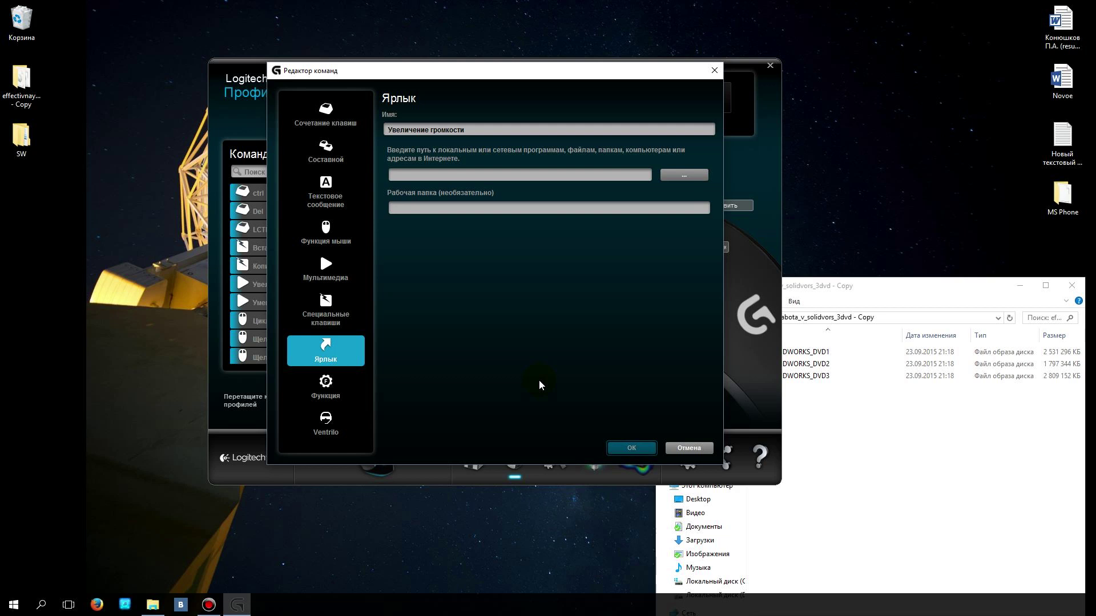
left_click(318, 386)
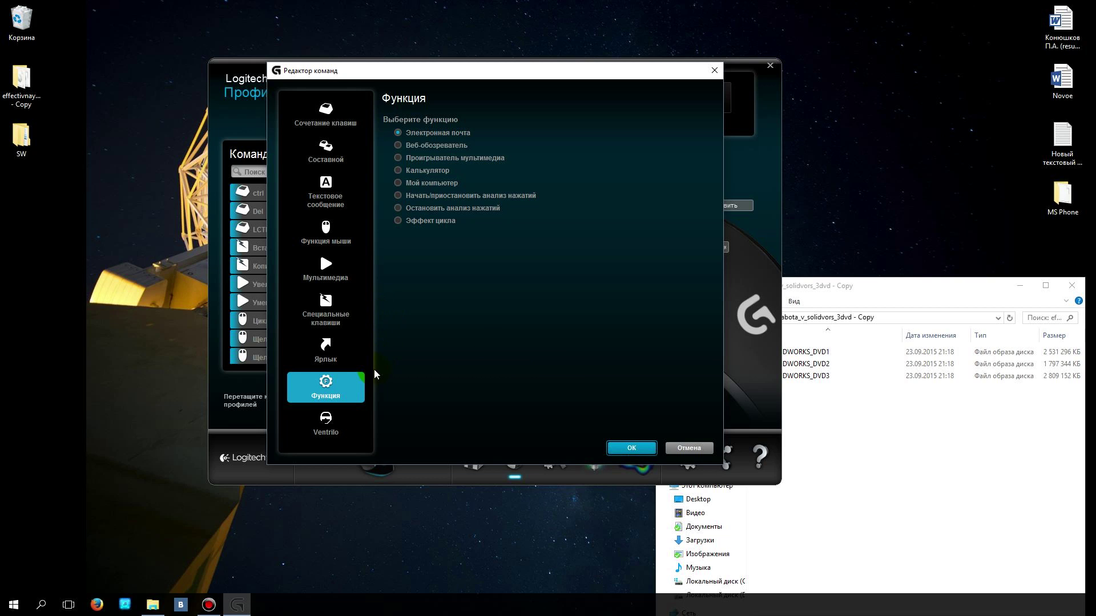
left_click(326, 423)
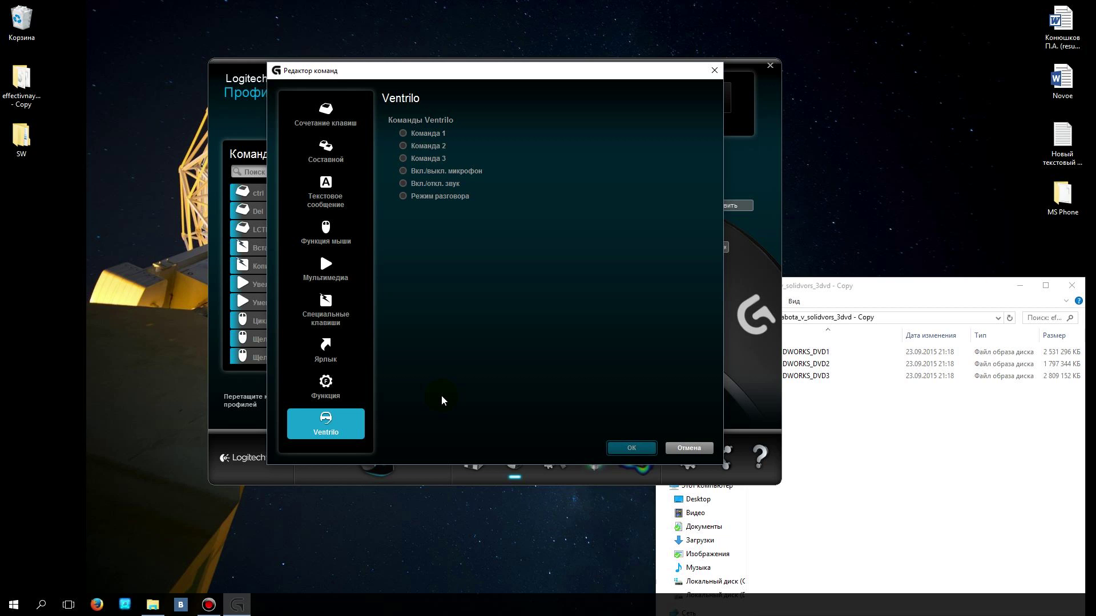
Review the keystroke, multi-key, mouse function and multimedia command settings again.
left_click(331, 115)
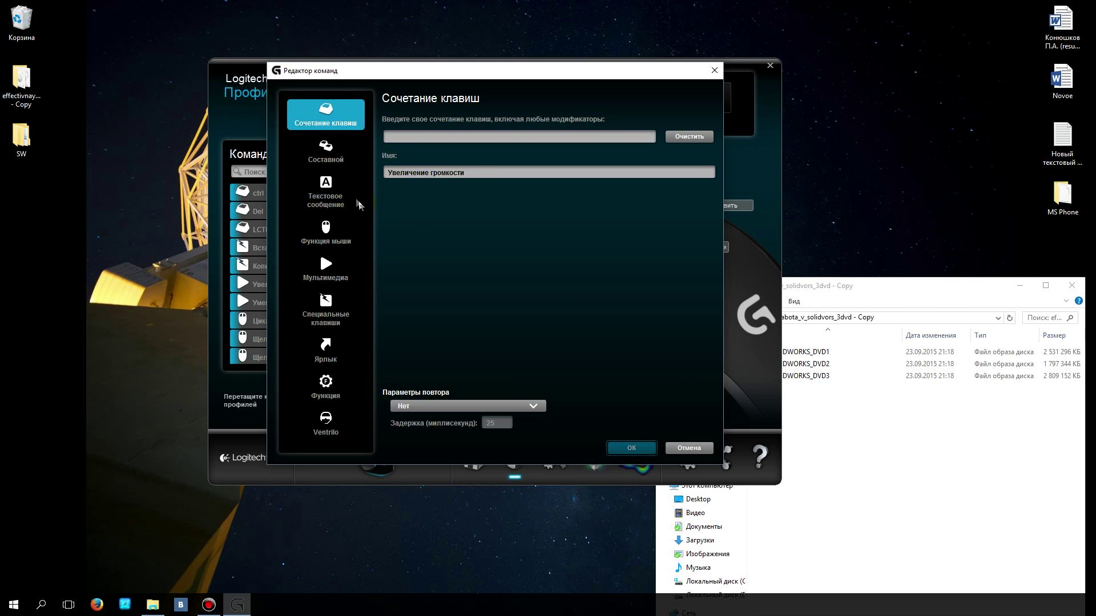
left_click(327, 152)
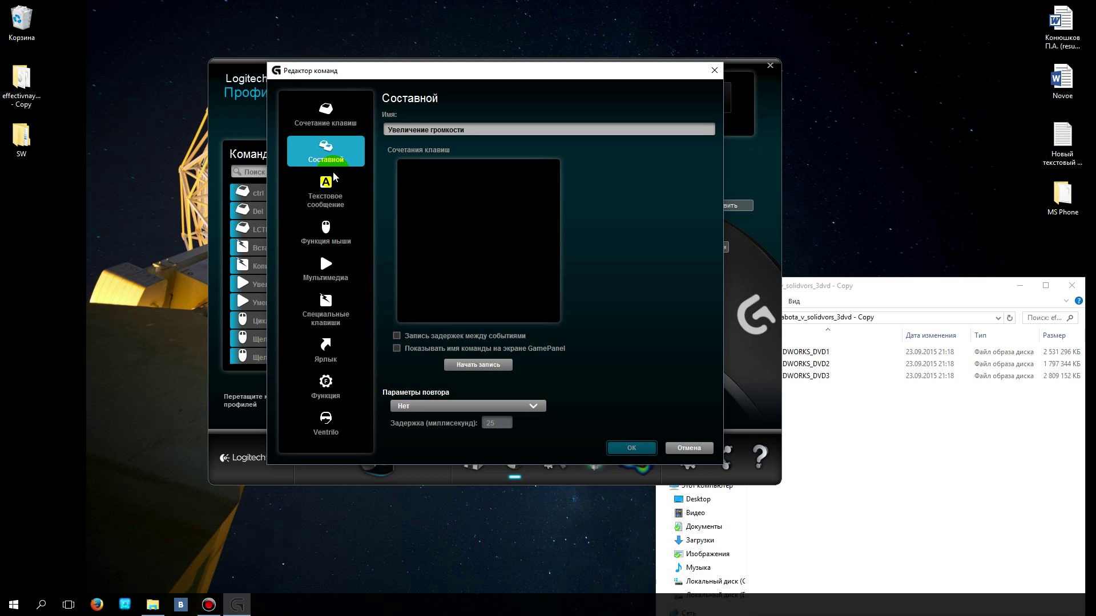
left_click(336, 235)
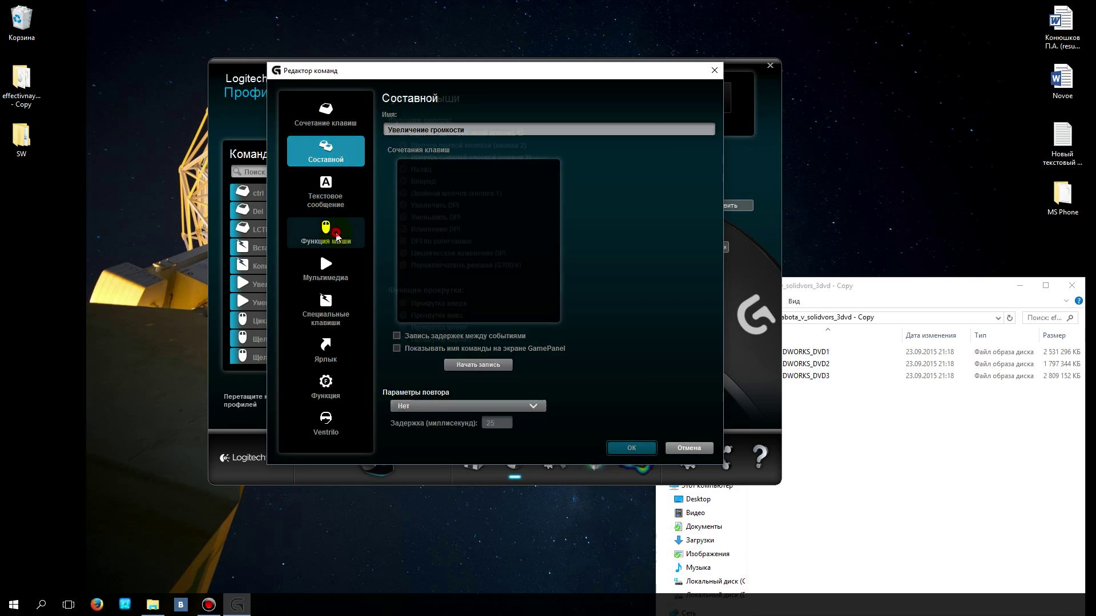
left_click(680, 464)
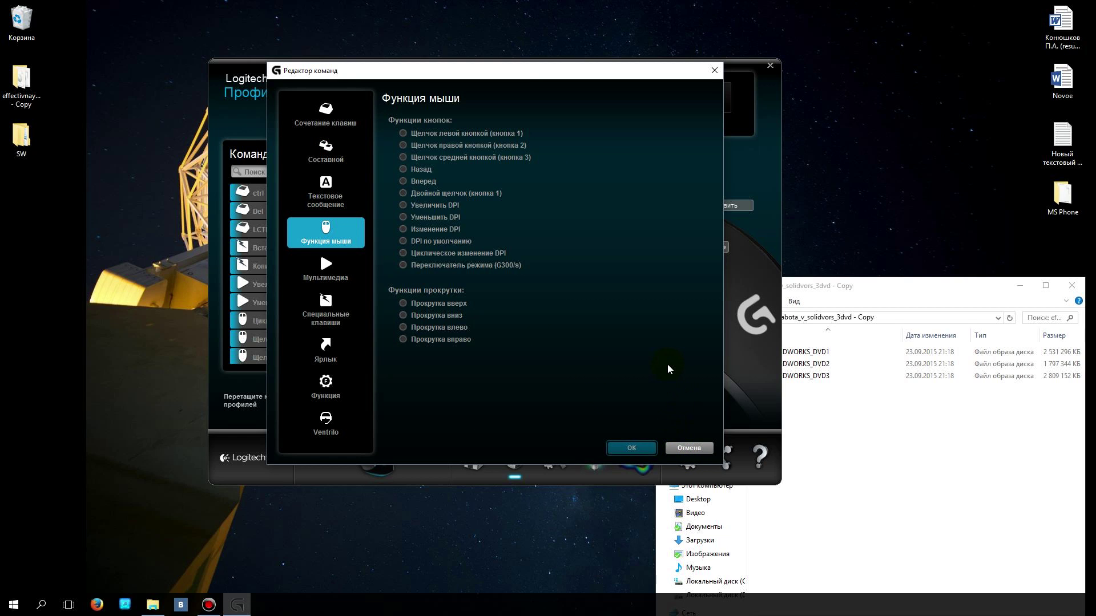
left_click(336, 268)
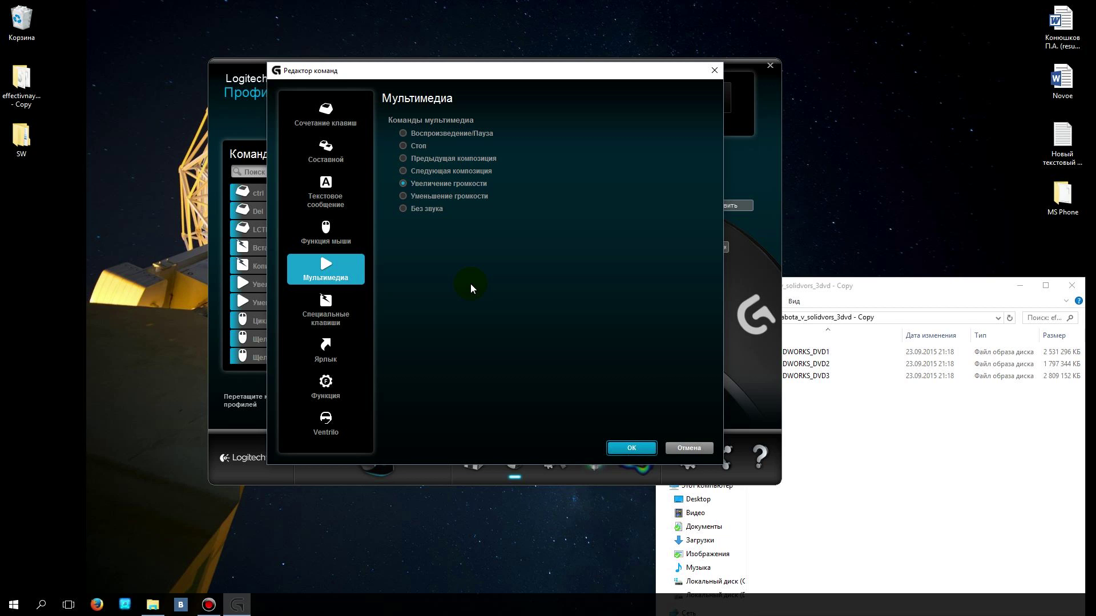
Examine the repeat options offered for a keystroke command (Сочетание клавиш), keeping Нет selected.
left_click(328, 114)
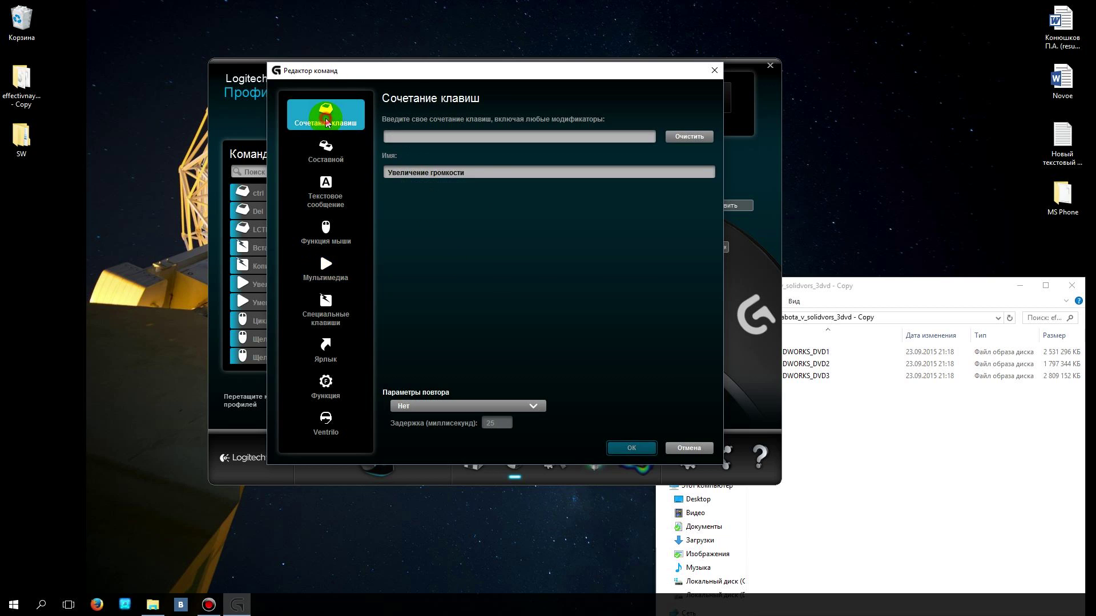
left_click(487, 406)
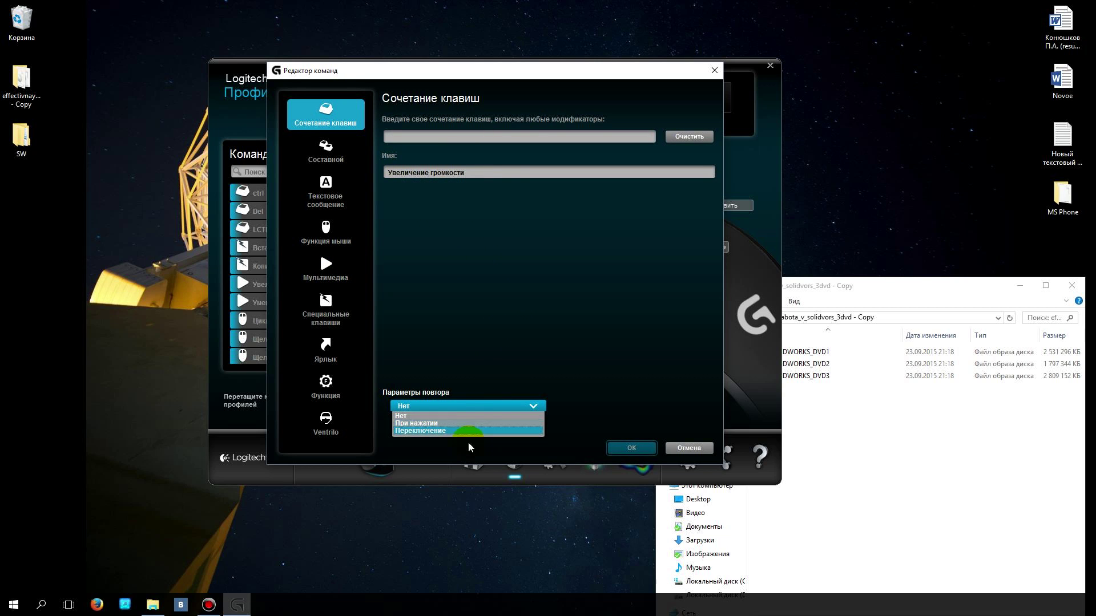
left_click(472, 405)
left_click(472, 404)
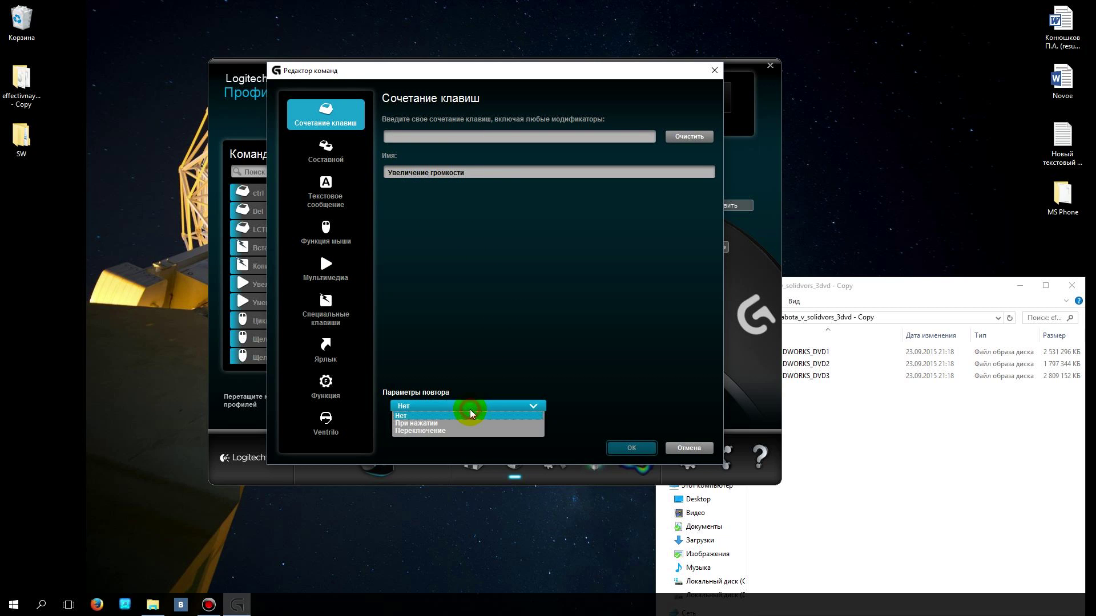
left_click(481, 368)
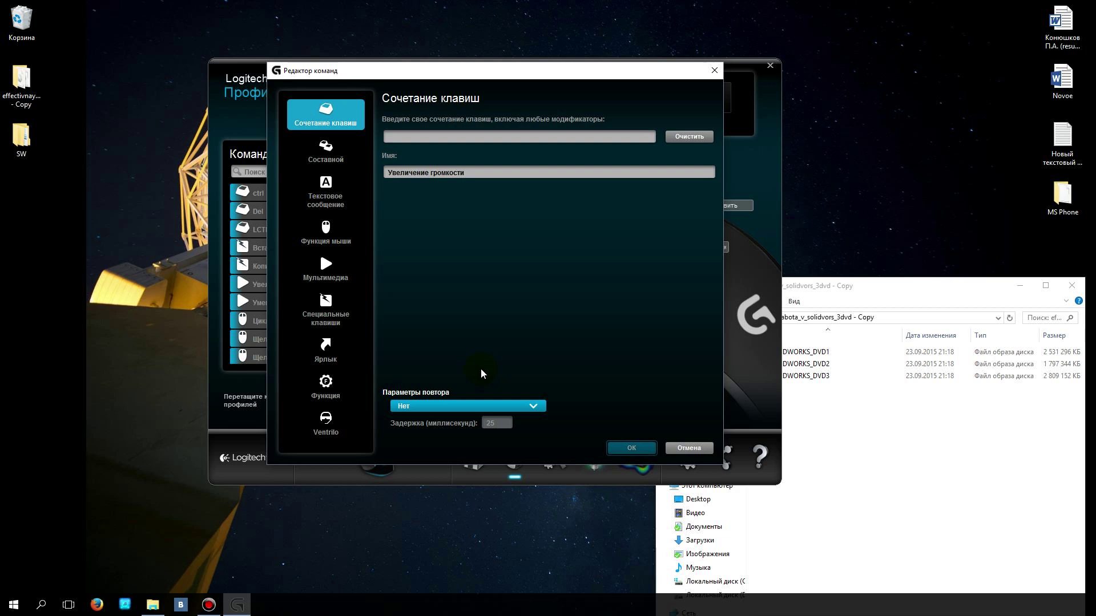
Compare the multi-key, keystroke, text message, mouse function, multimedia and special key command types in the command editor.
left_click(342, 153)
left_click(335, 129)
left_click(326, 229)
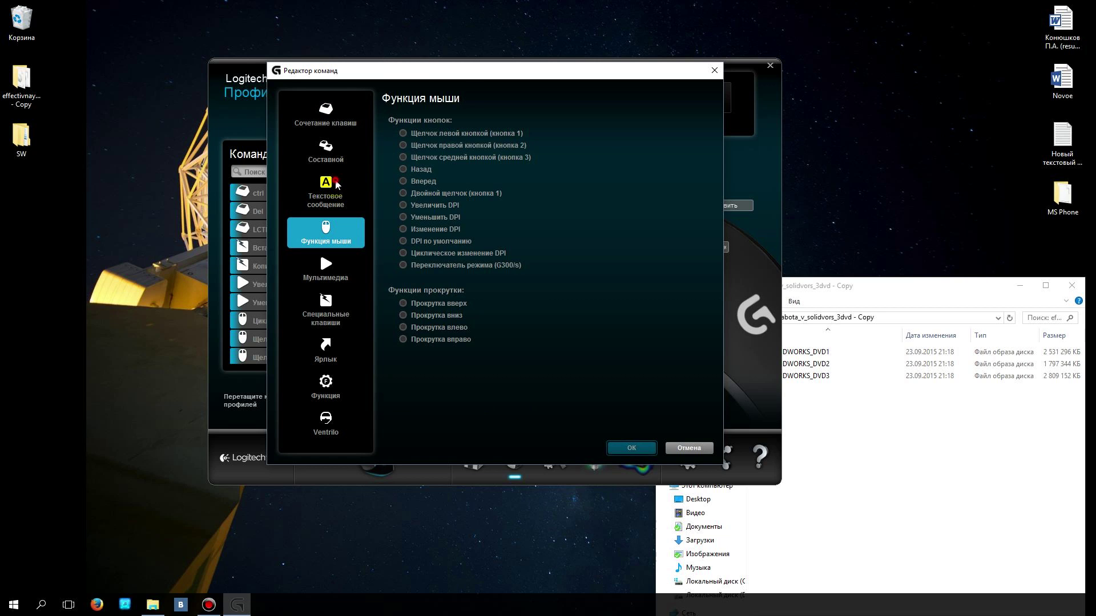
left_click(335, 183)
left_click(326, 268)
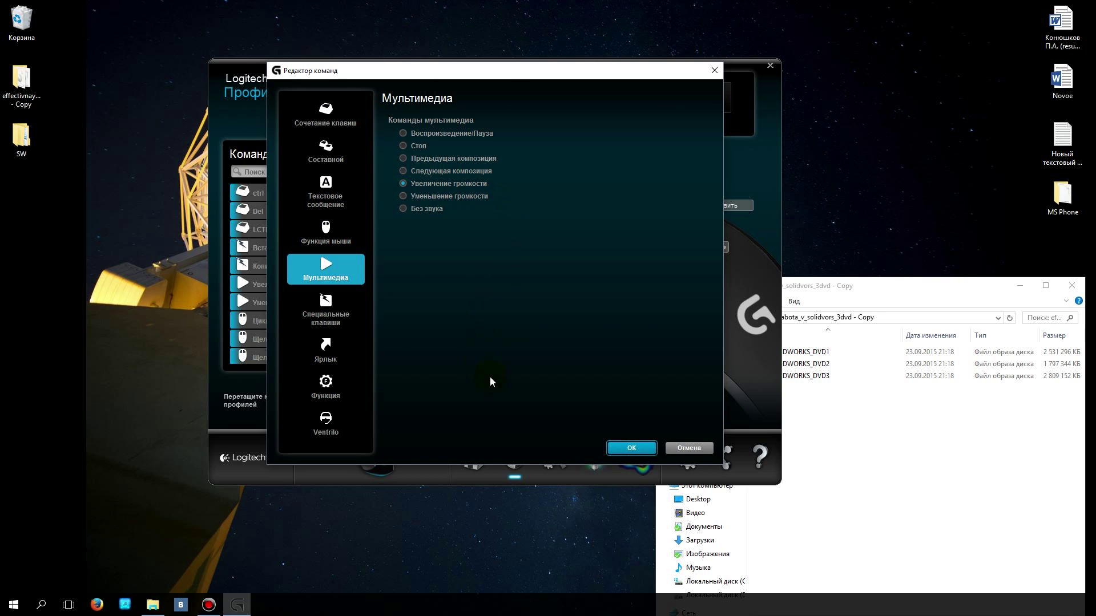
left_click(325, 114)
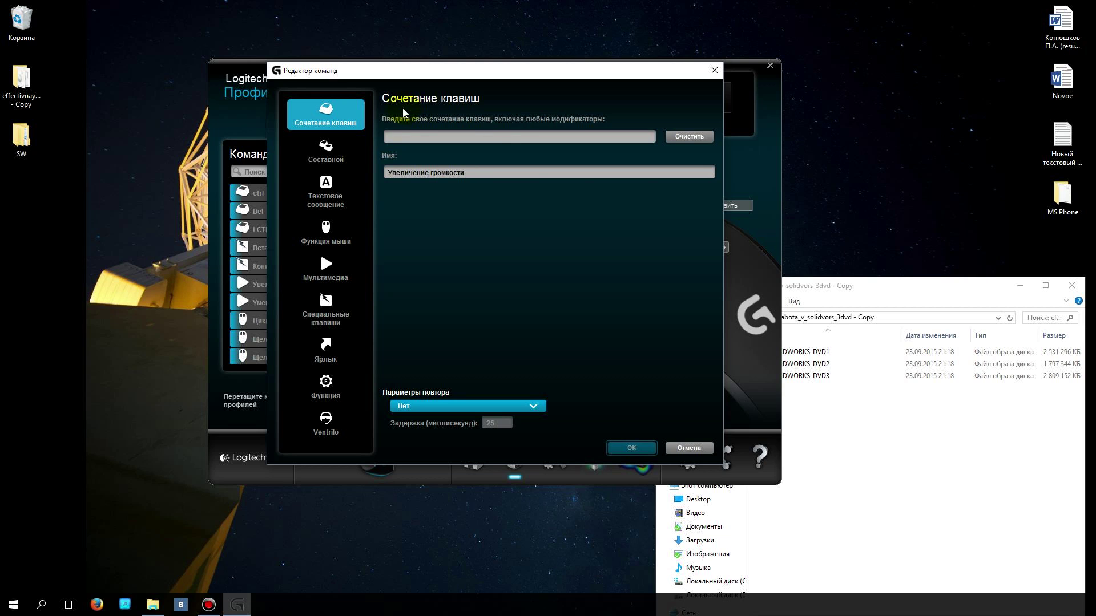
left_click(323, 311)
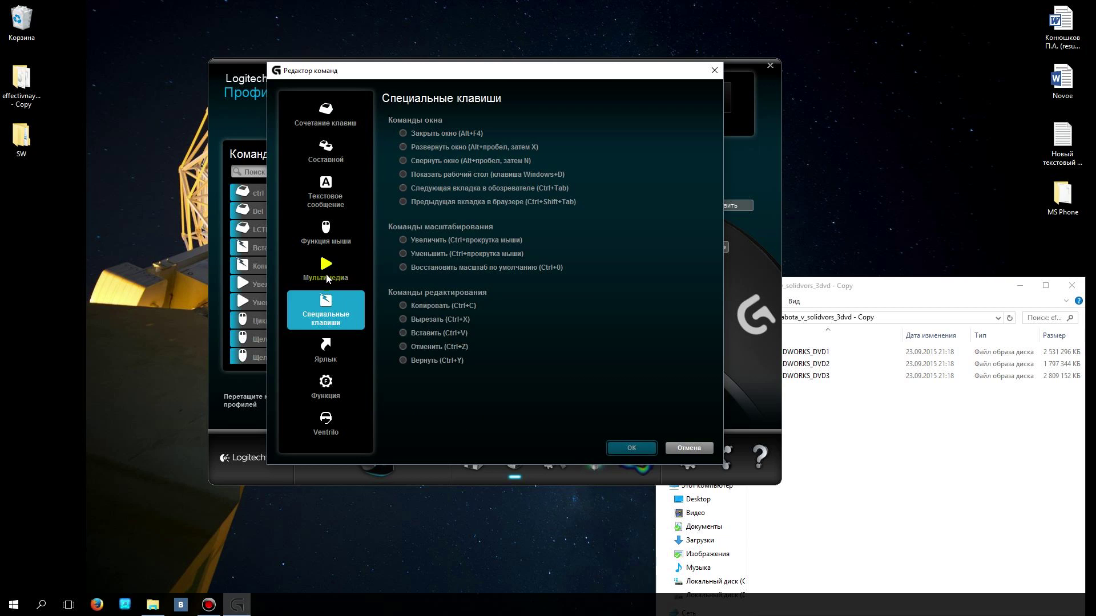
left_click(328, 269)
left_click(336, 240)
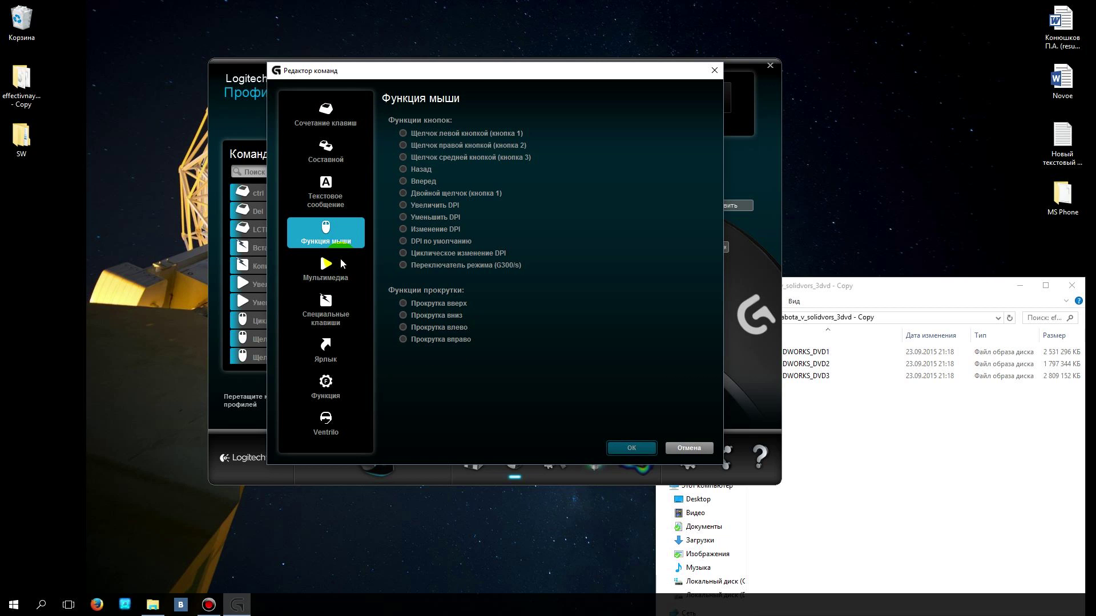
Look over the keystroke, mouse function, multimedia, shortcut, function and Ventrilo command types and cancel the command editor.
left_click(326, 114)
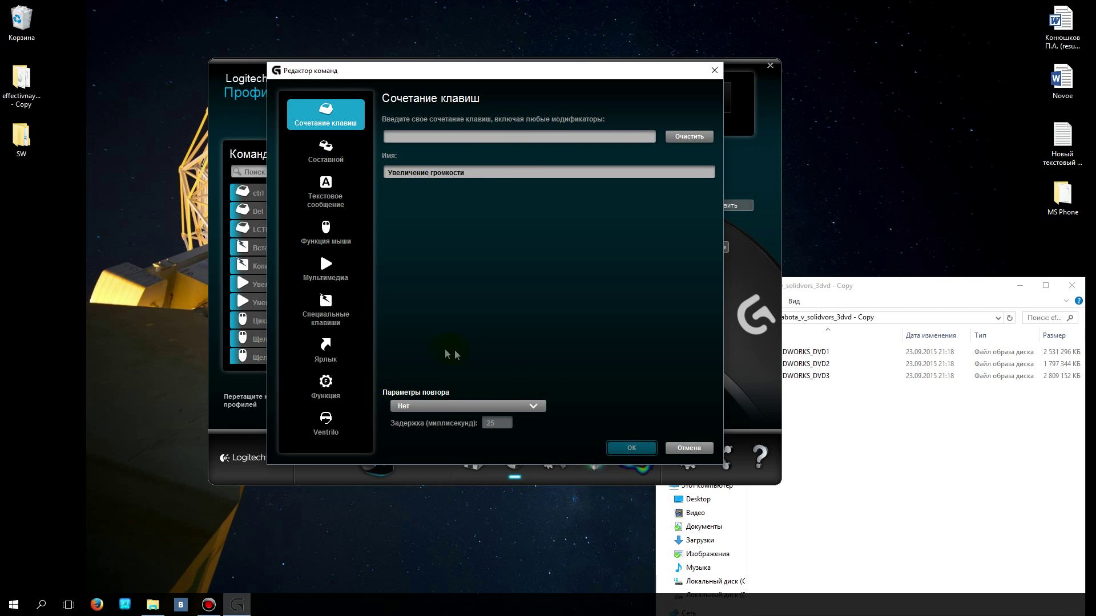
left_click(329, 233)
left_click(327, 267)
left_click(337, 359)
left_click(335, 387)
left_click(344, 422)
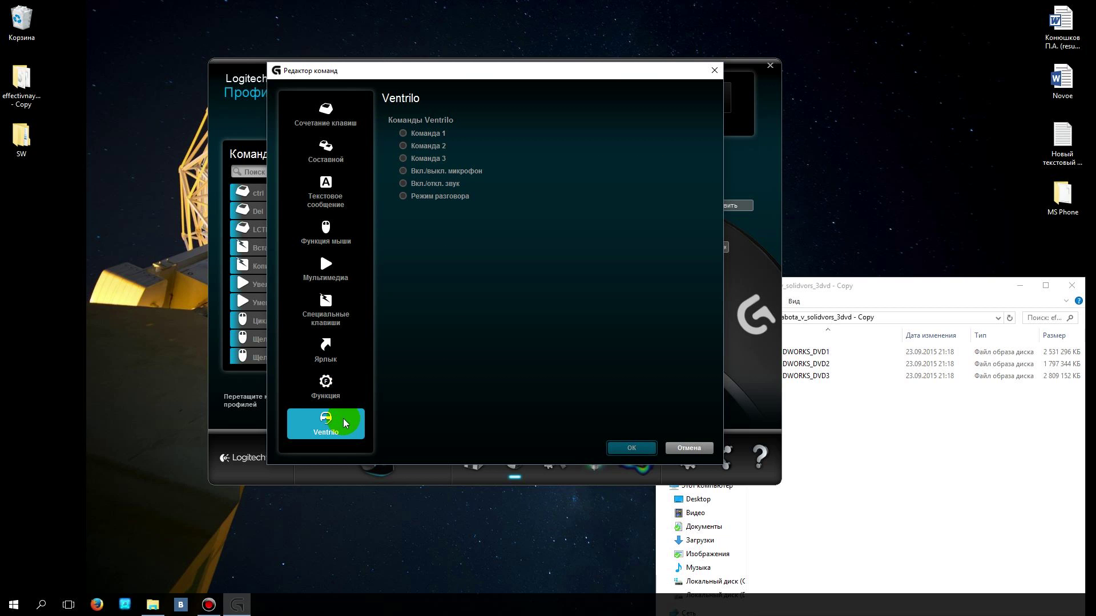
left_click(321, 232)
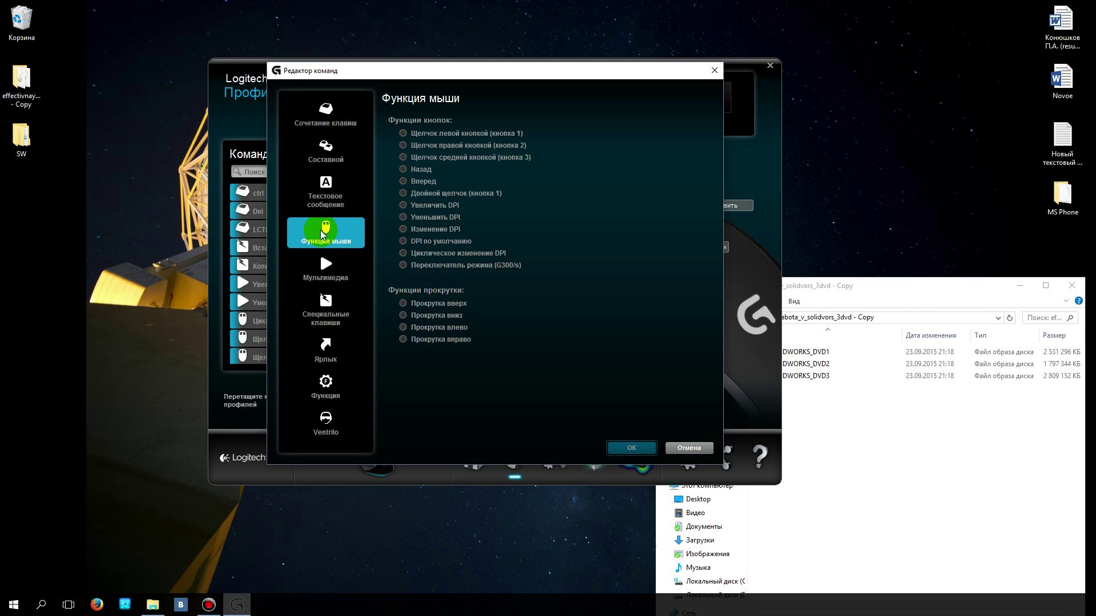
left_click(685, 451)
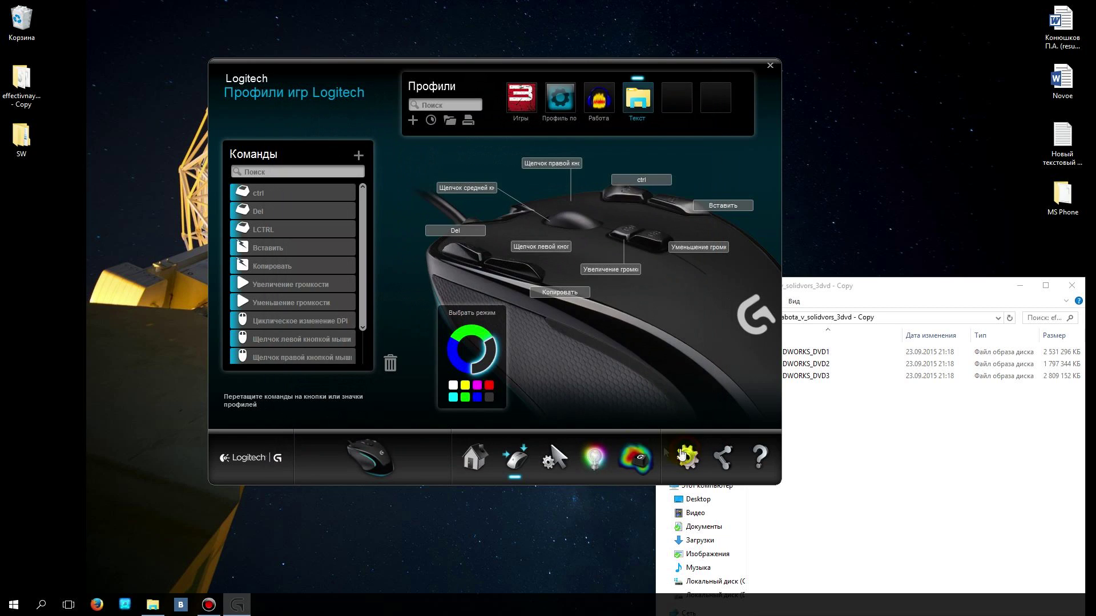
Switch the mouse to on-board memory (Встроенная память) and open the command editor for its Назад button.
left_click(475, 458)
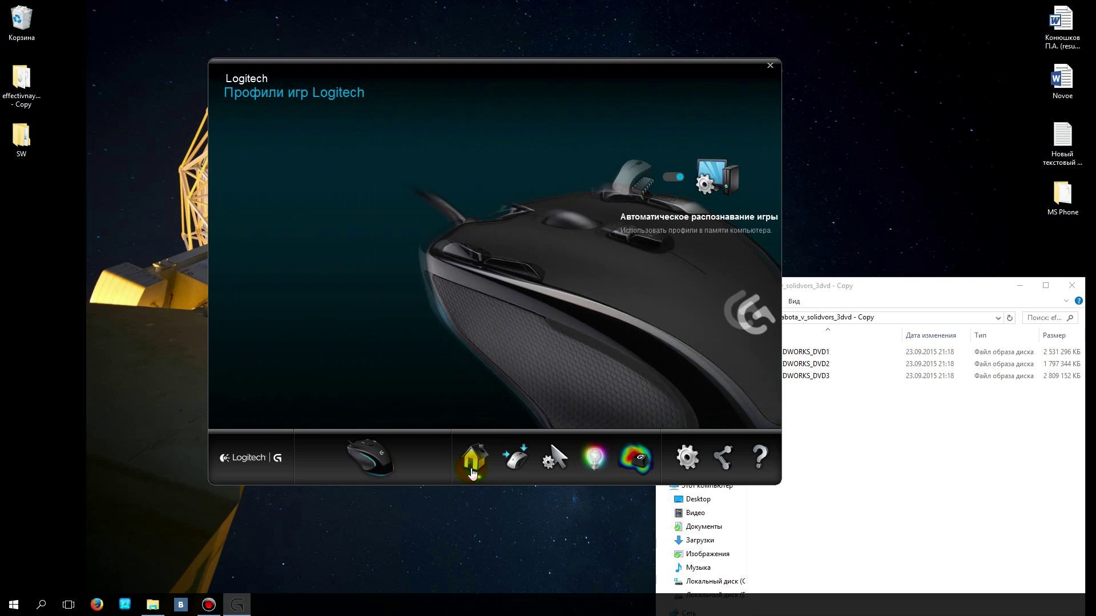
left_click(673, 178)
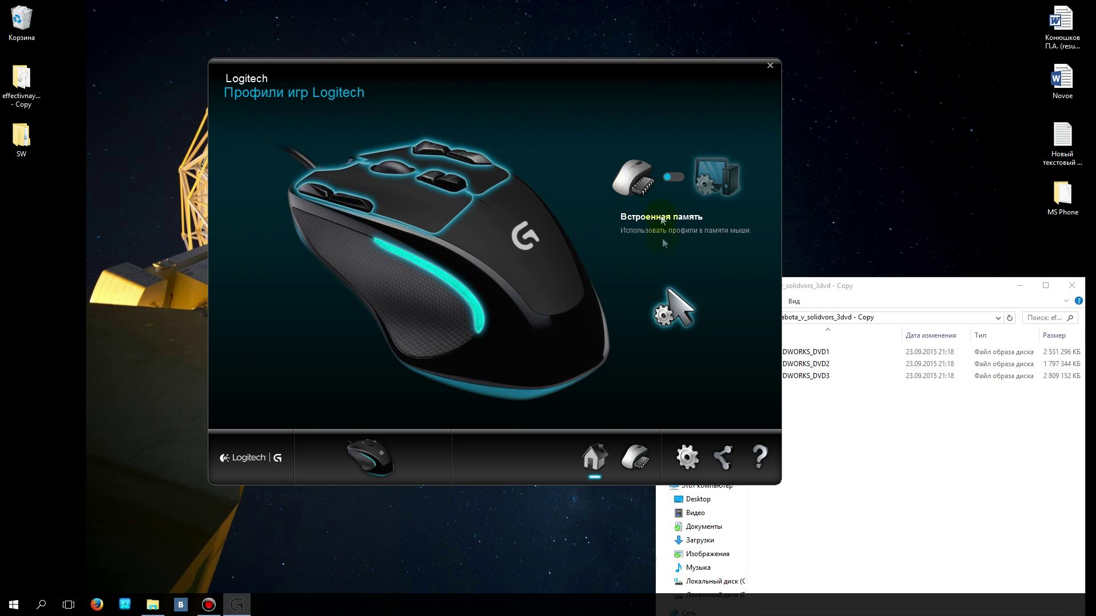
left_click(634, 457)
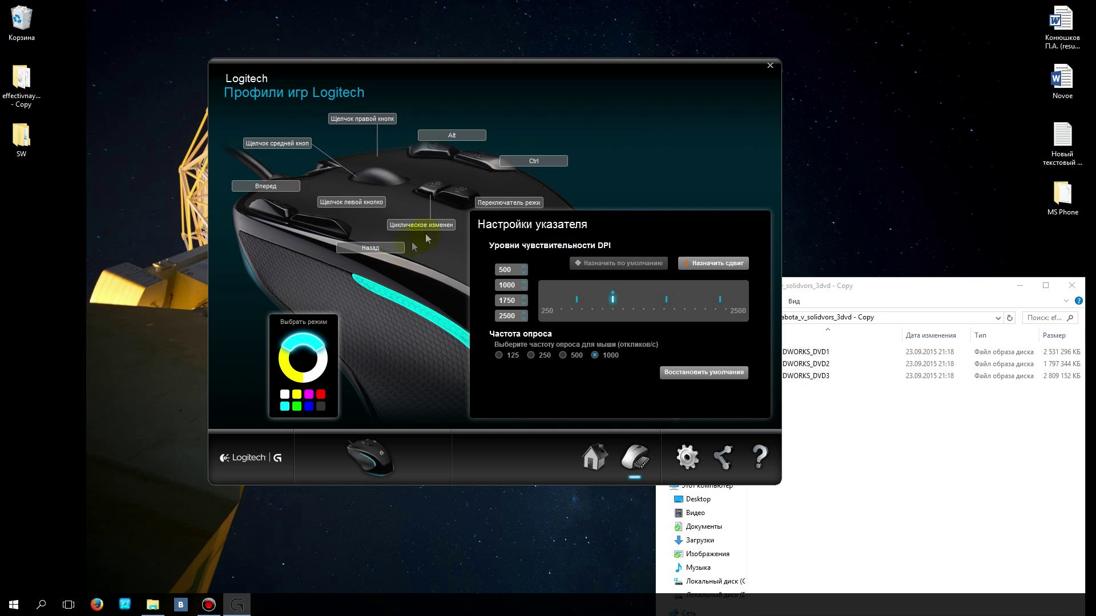
double_click(374, 249)
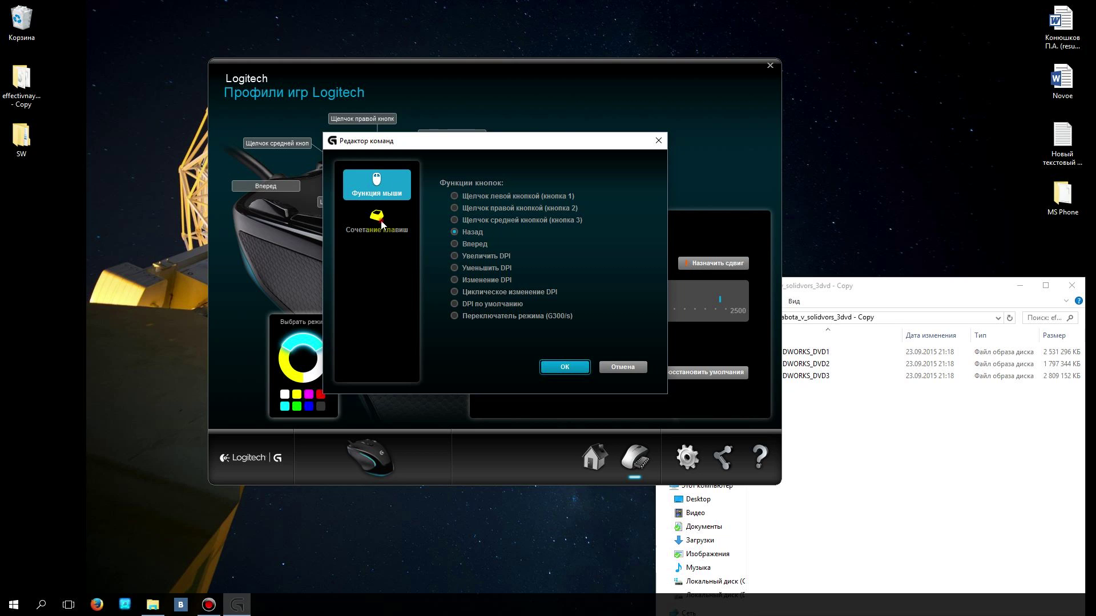
Examine the on-board Сочетание клавиш presets, cancel the command editor and look over the DPI sensitivity levels.
left_click(381, 220)
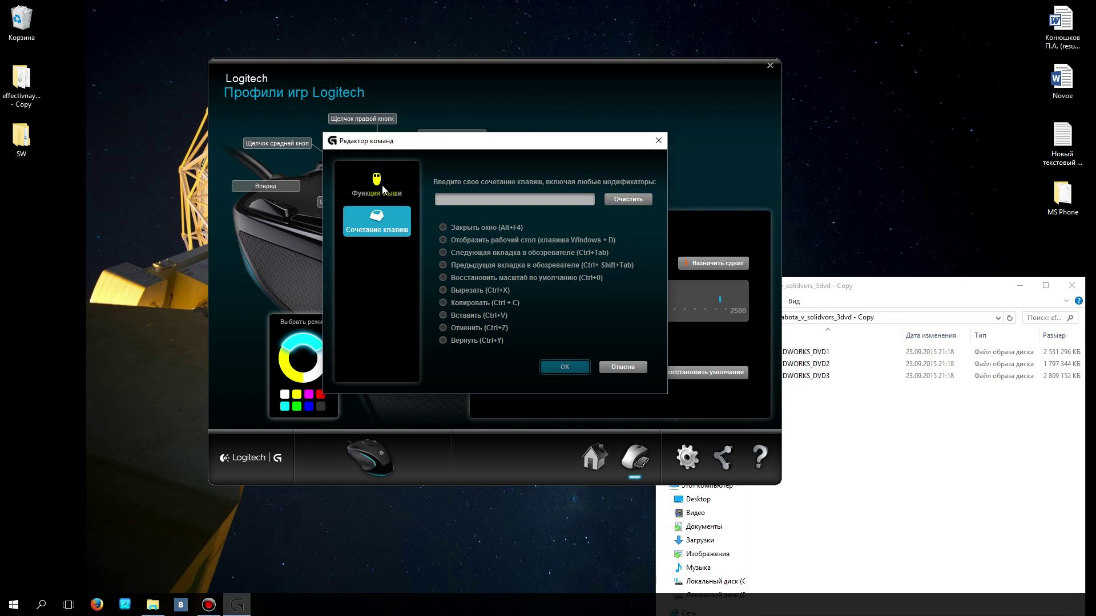
left_click(610, 366)
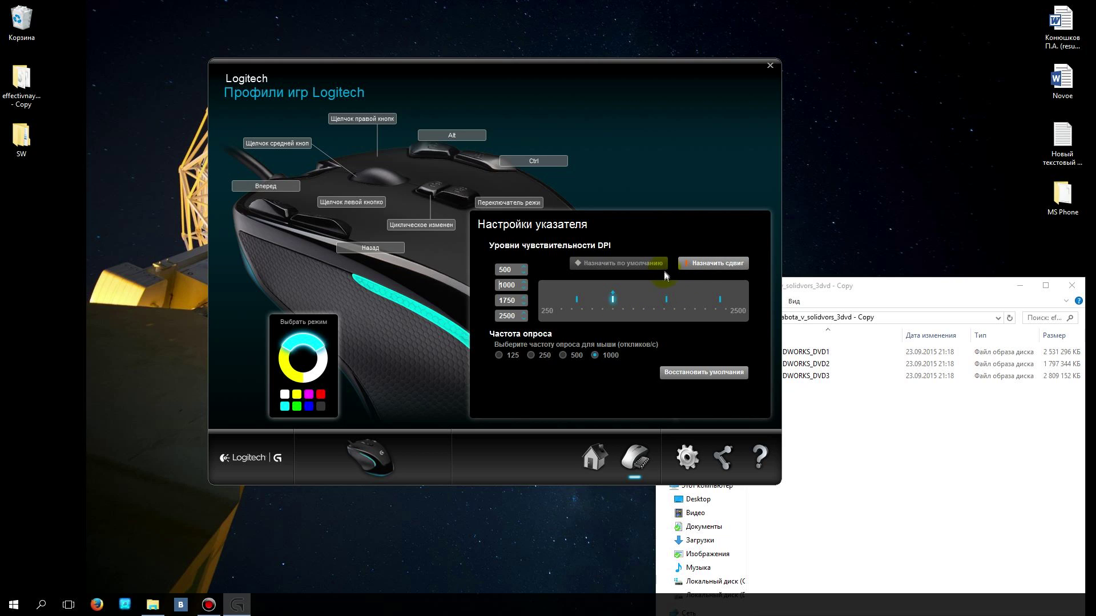
left_click(575, 307)
Switch the mouse to automatic game detection (Автоматическое распознавание игры) and view its pointer settings.
left_click(594, 457)
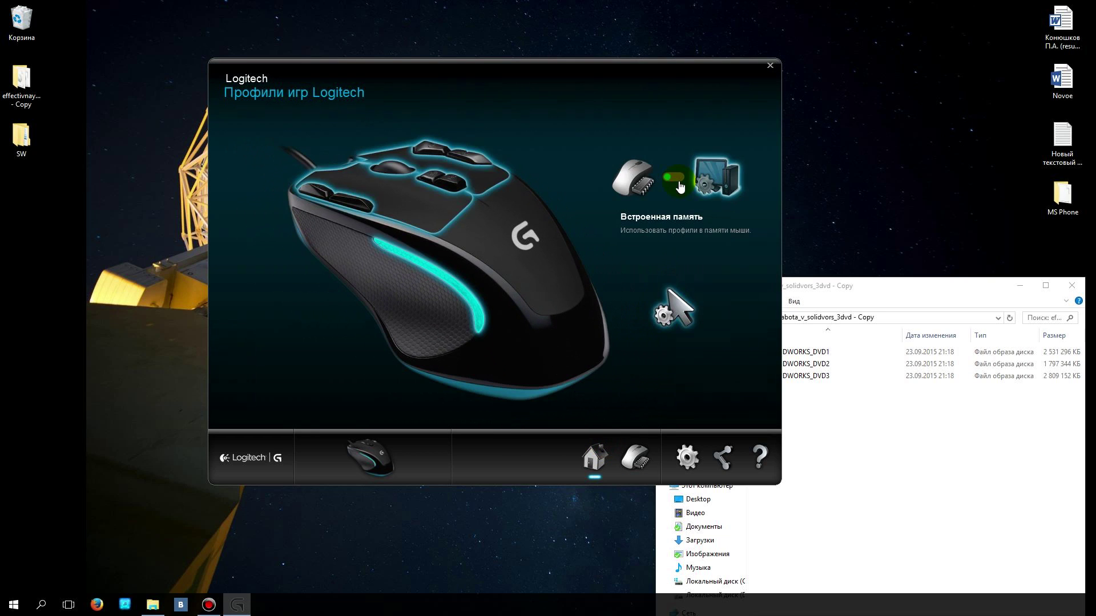
left_click(678, 182)
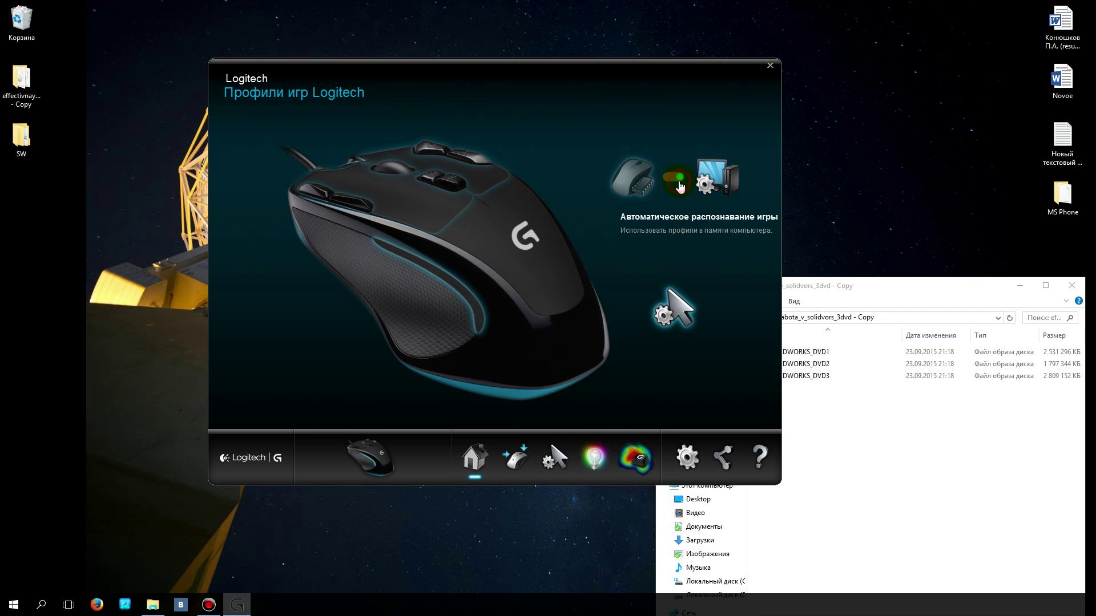
left_click(555, 473)
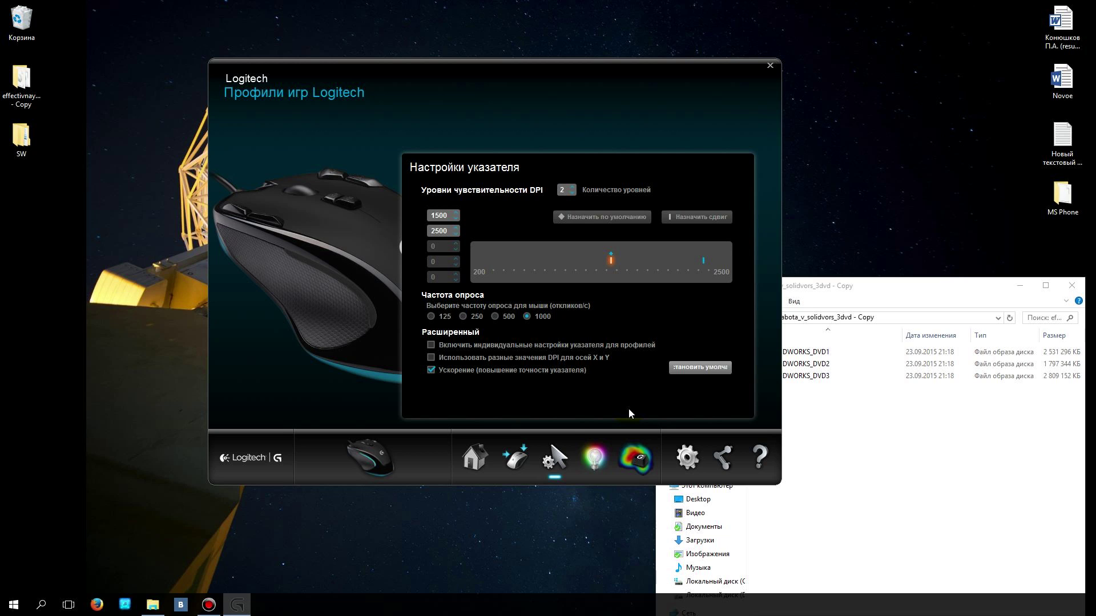
Leave the pointer settings and open the mouse's button and profile customization page.
left_click(474, 457)
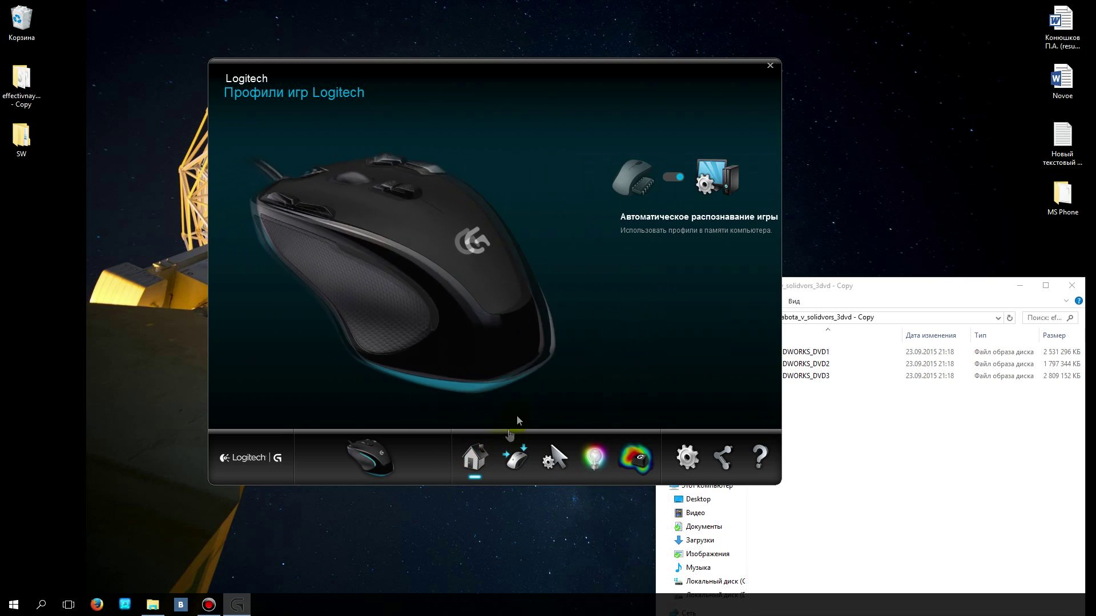
left_click(514, 456)
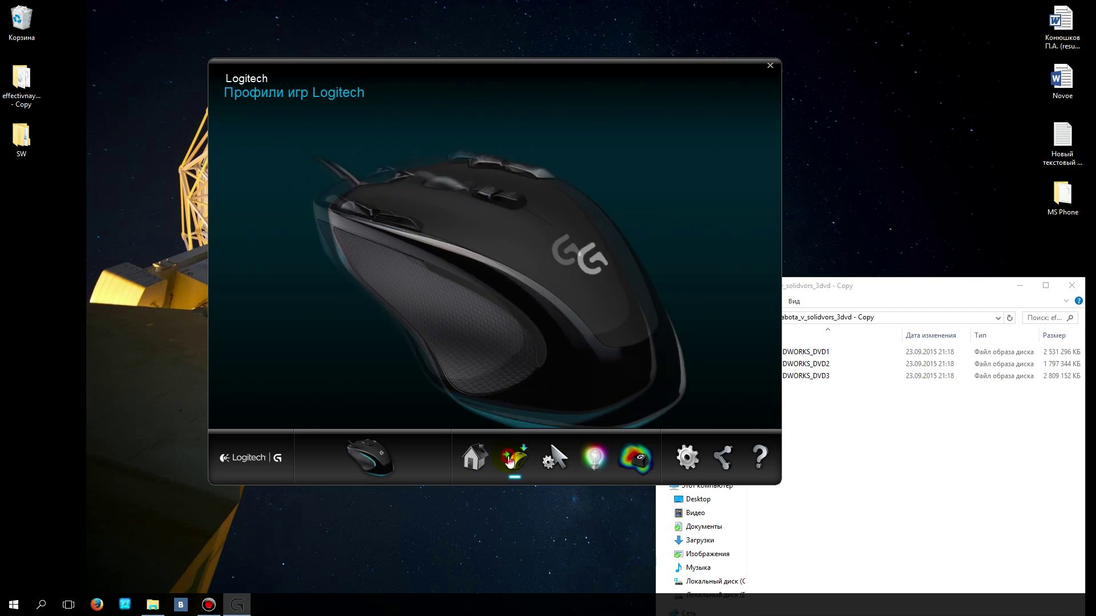